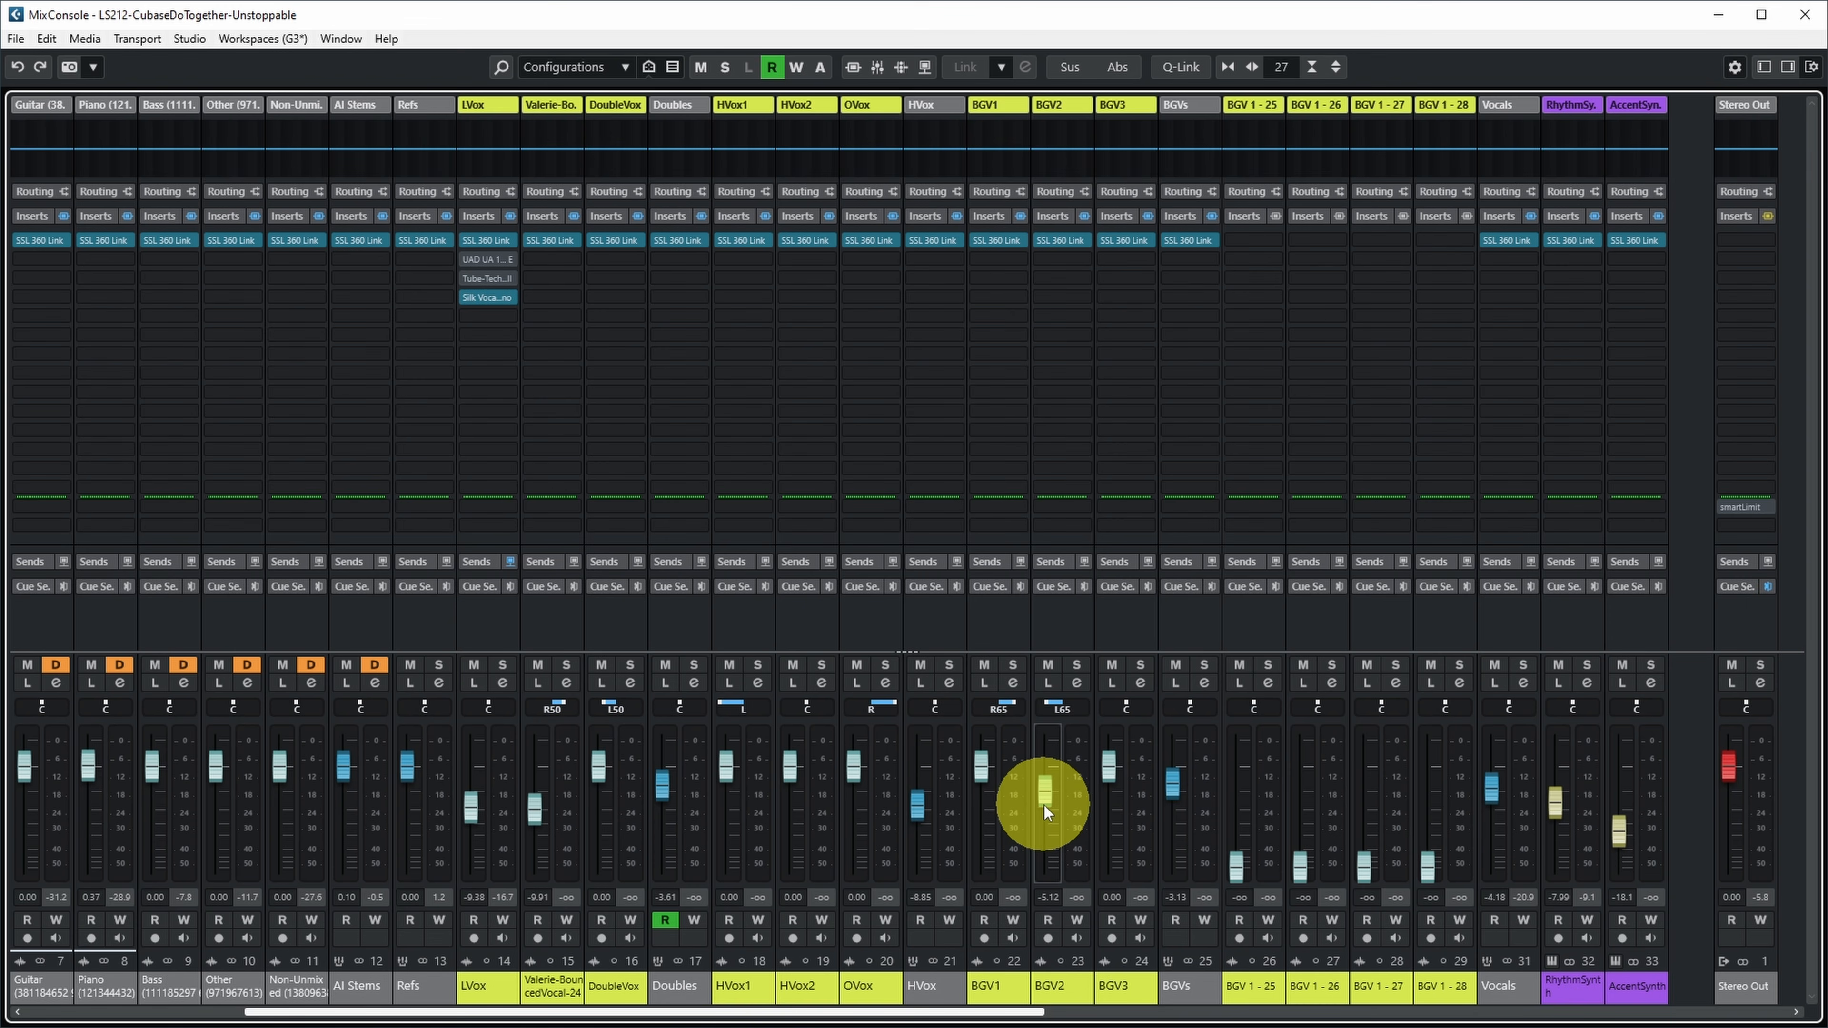
# Lower the BGVs group fader to -5.02 dB and the BGV1 fader to -0.26 dB.
pyautogui.click(1126, 393)
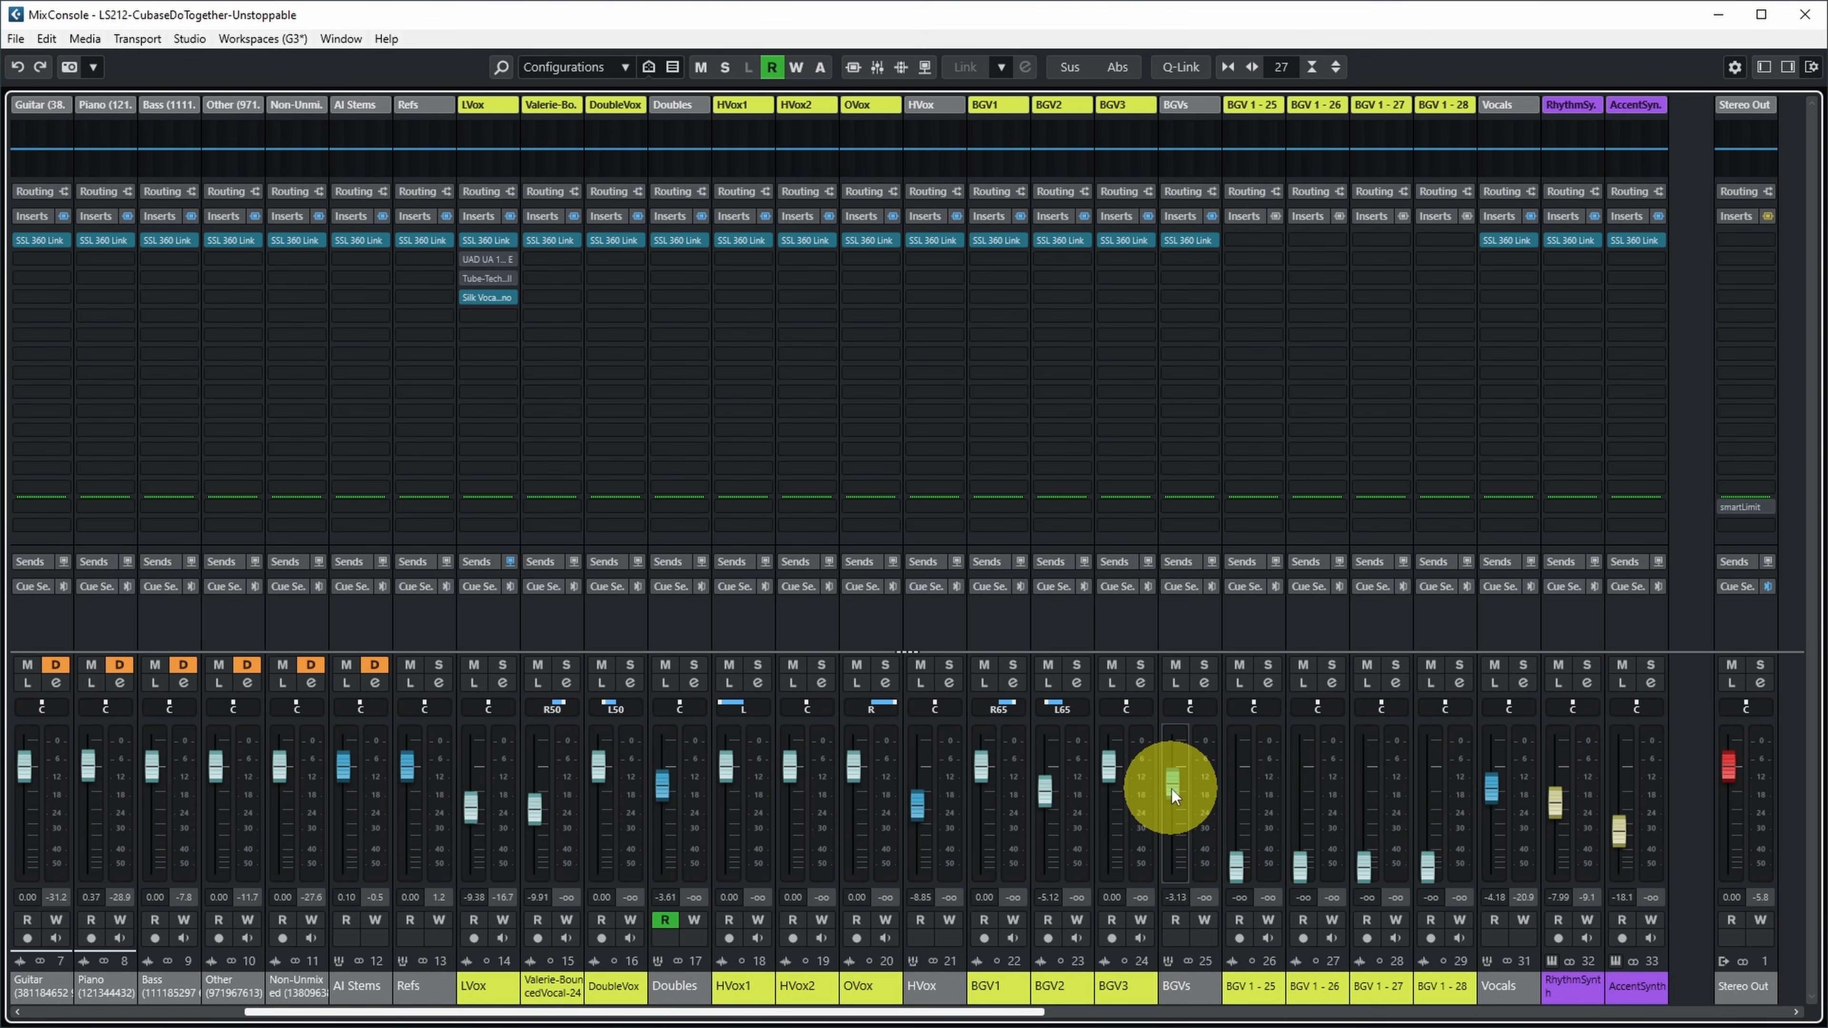
pyautogui.moveTo(1172, 788)
pyautogui.mouseDown()
pyautogui.moveTo(1180, 840)
pyautogui.moveTo(1177, 819)
pyautogui.mouseUp()
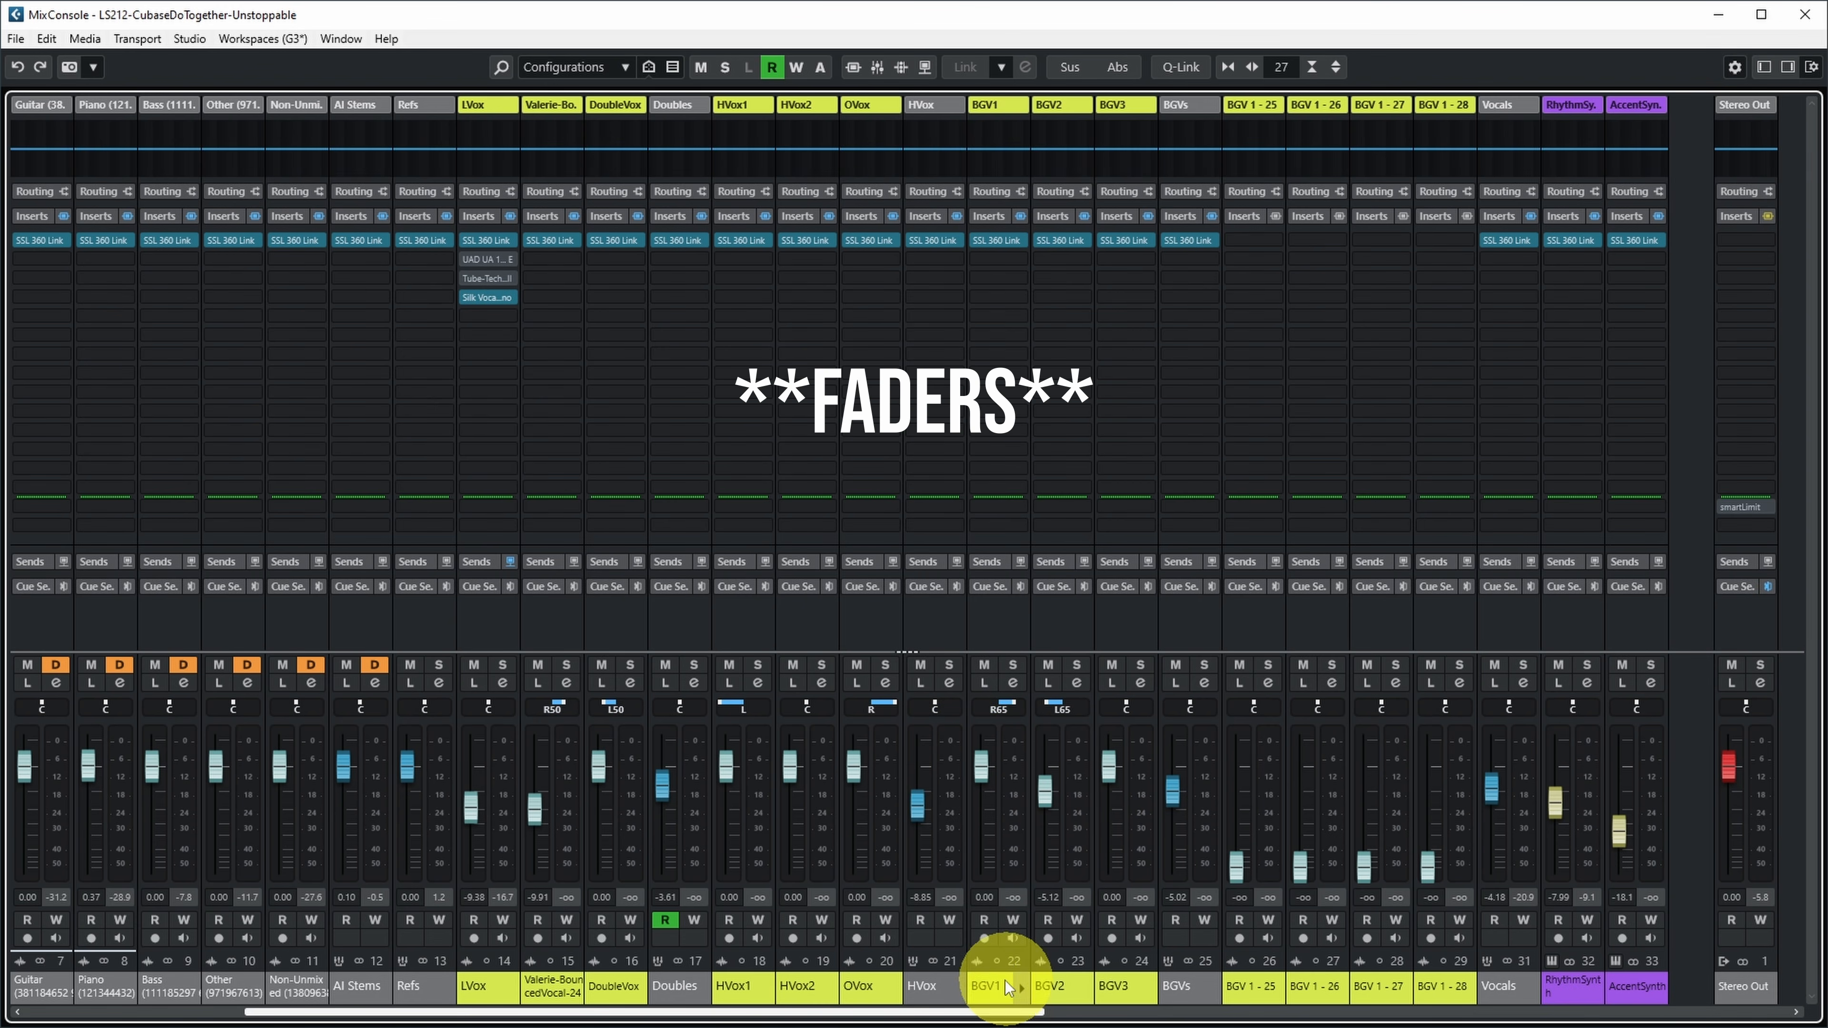
pyautogui.moveTo(984, 769); pyautogui.dragTo(986, 800)
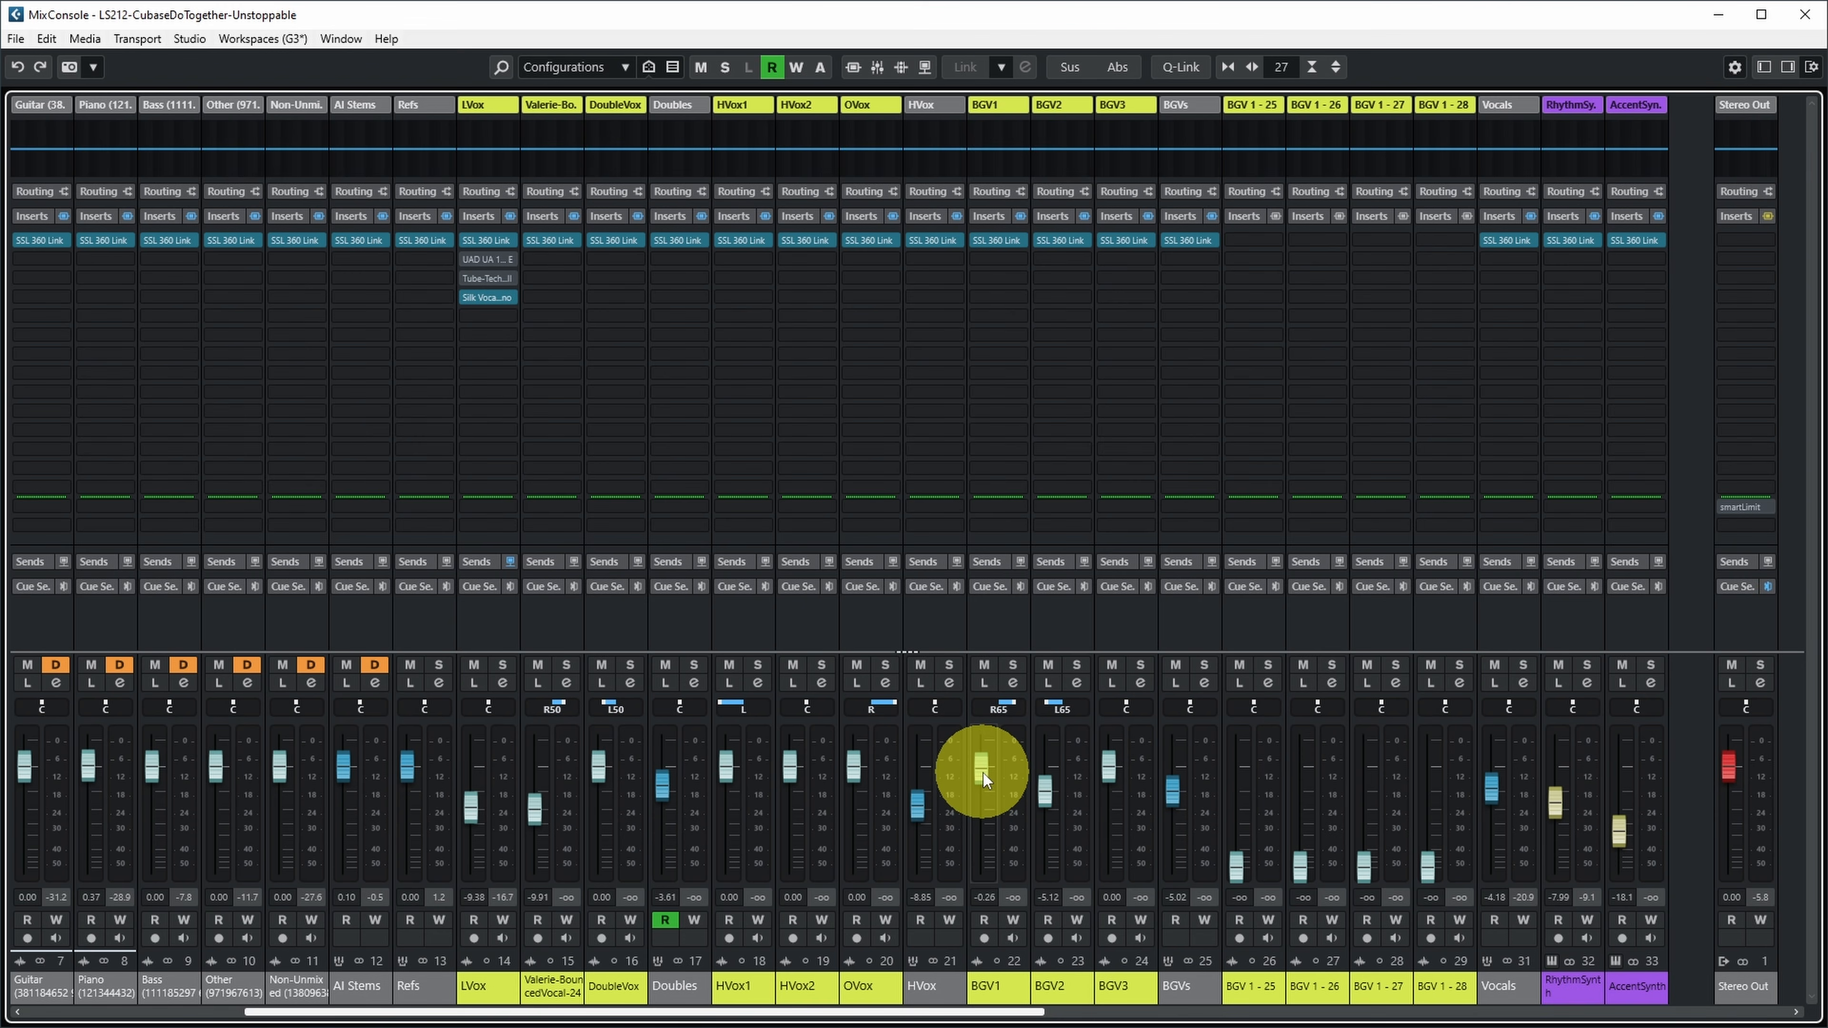
# Select channels BGV1 to BGV3, enable Q-Link and lower their faders together, bringing BGV1 to -5.85 dB.
pyautogui.click(985, 994)
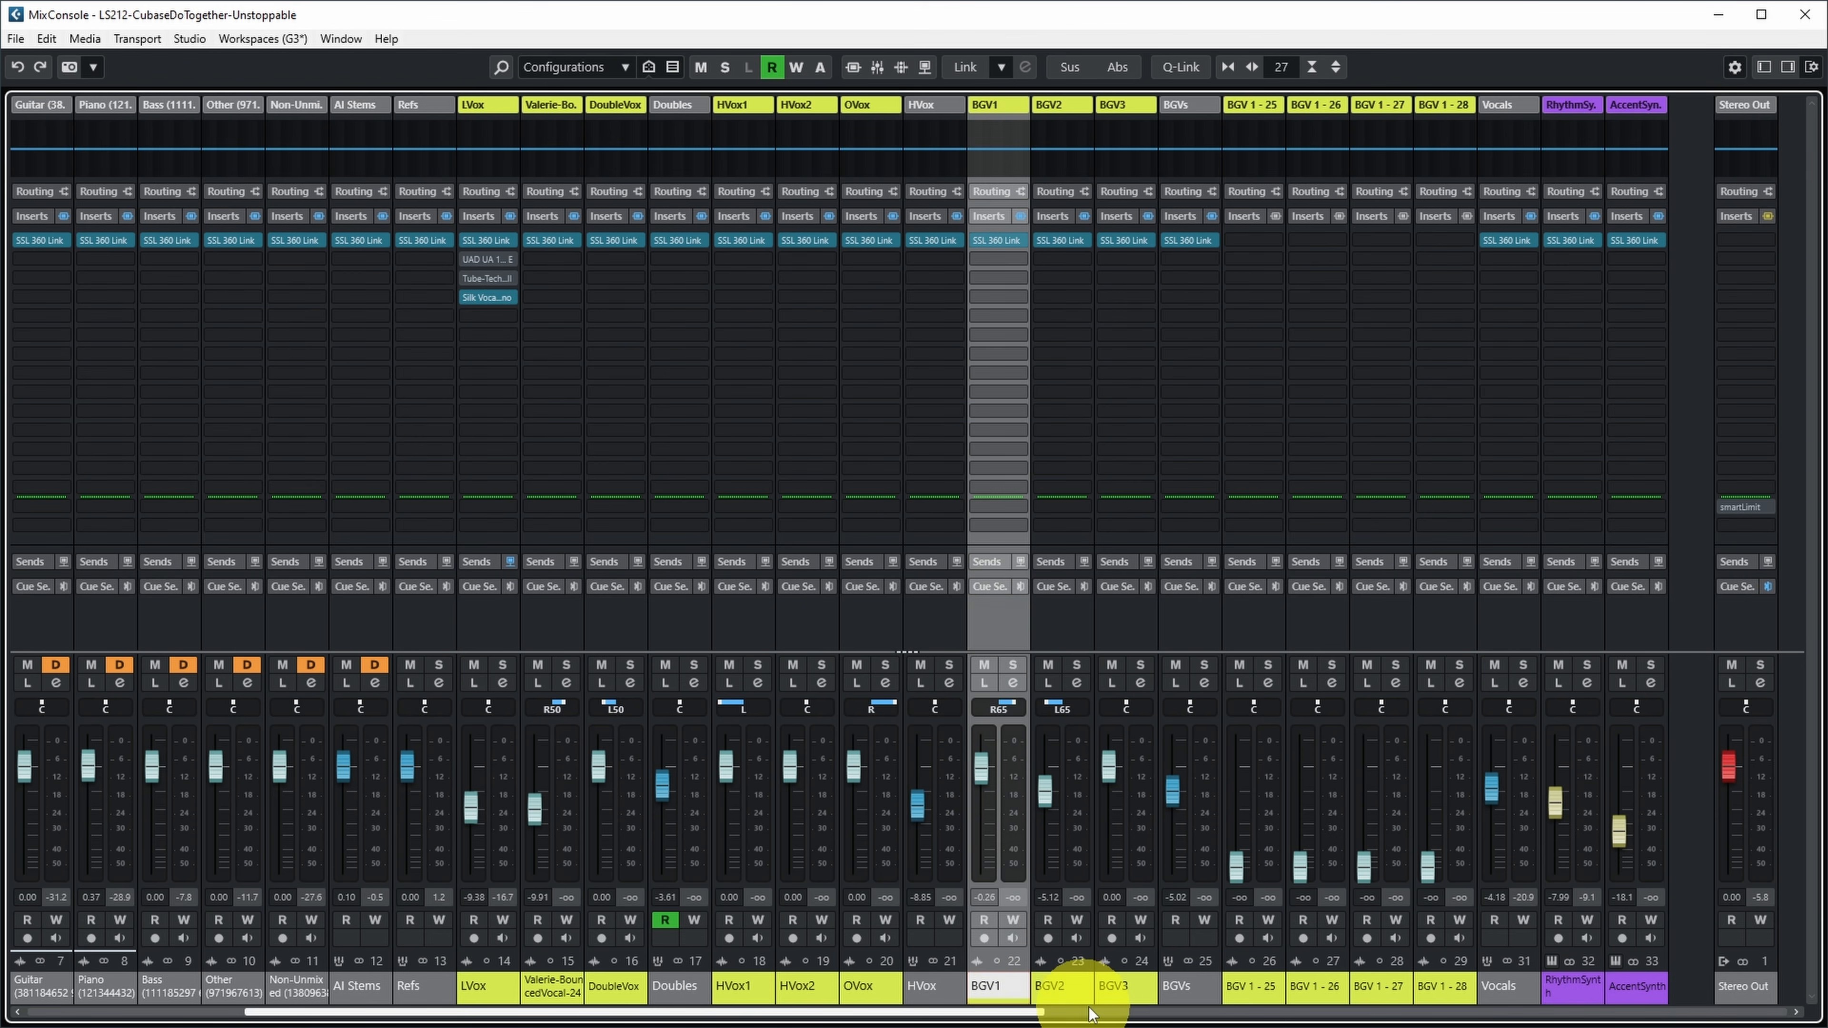
pyautogui.keyDown('shift'); pyautogui.click(1117, 997); pyautogui.keyUp('shift')
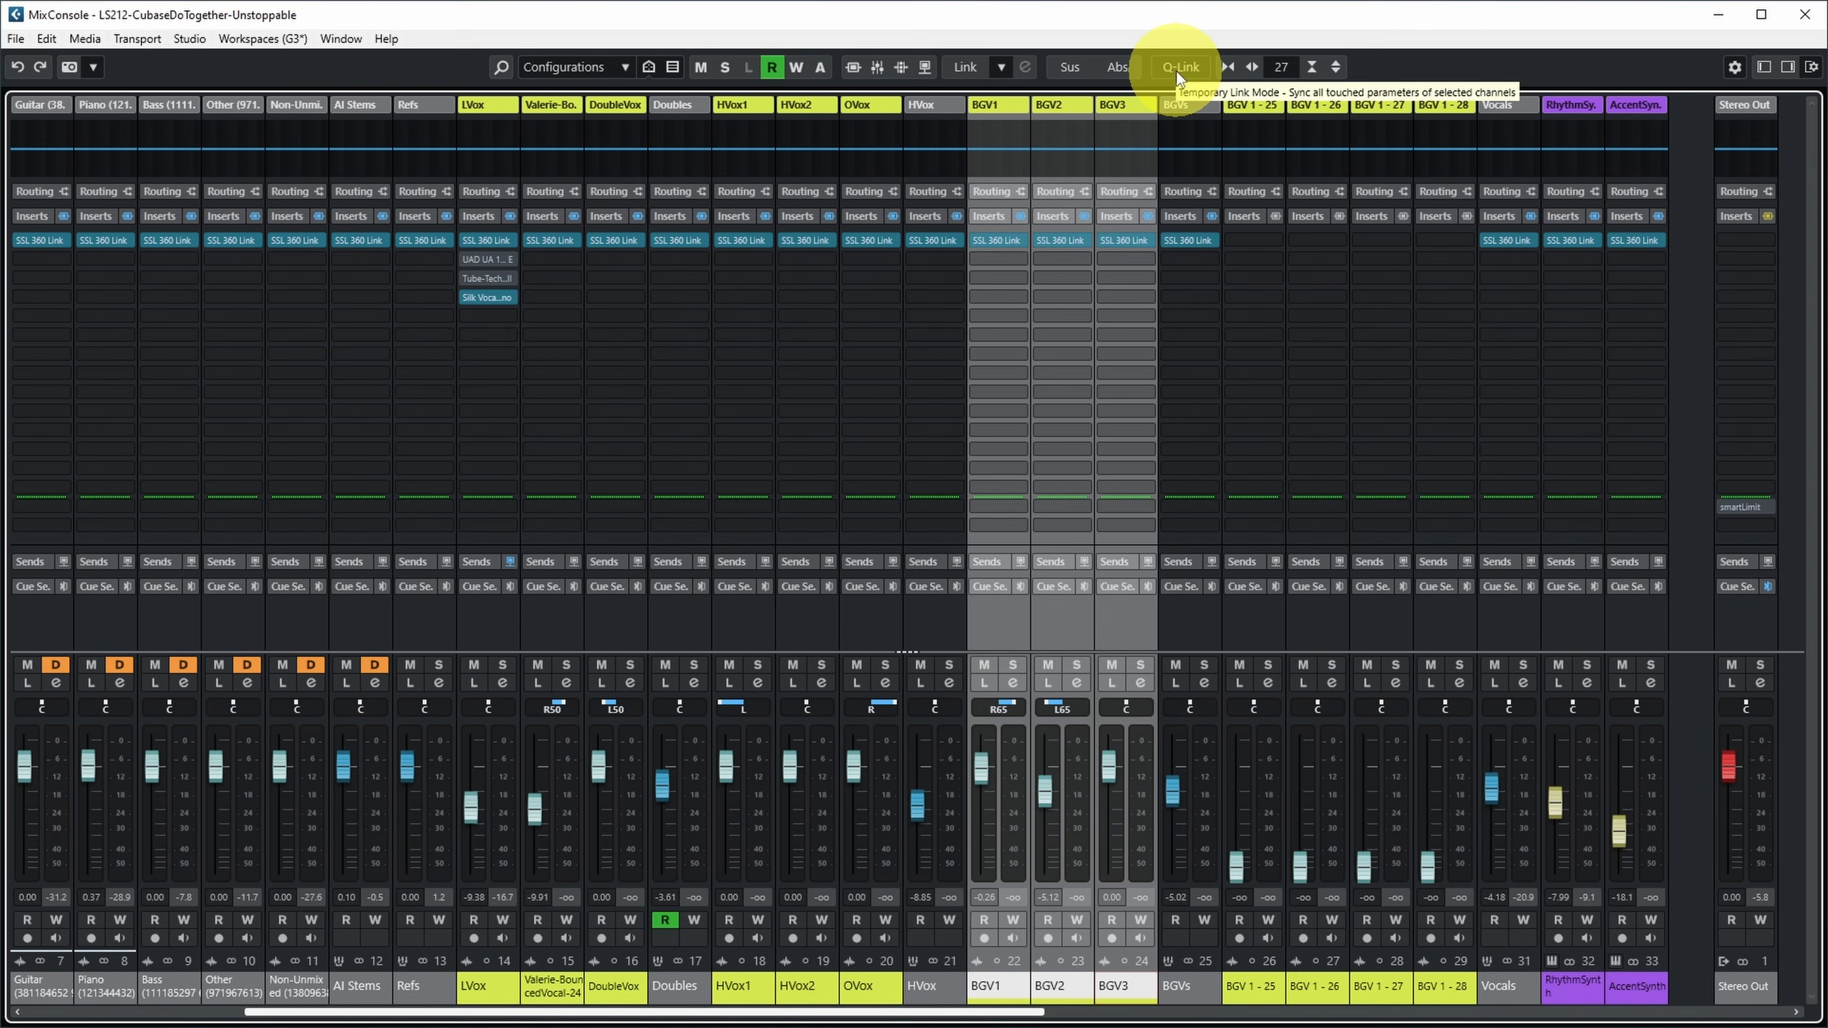
pyautogui.moveTo(981, 772)
pyautogui.mouseDown()
pyautogui.moveTo(981, 821)
pyautogui.moveTo(988, 779)
pyautogui.moveTo(999, 796)
pyautogui.mouseUp()
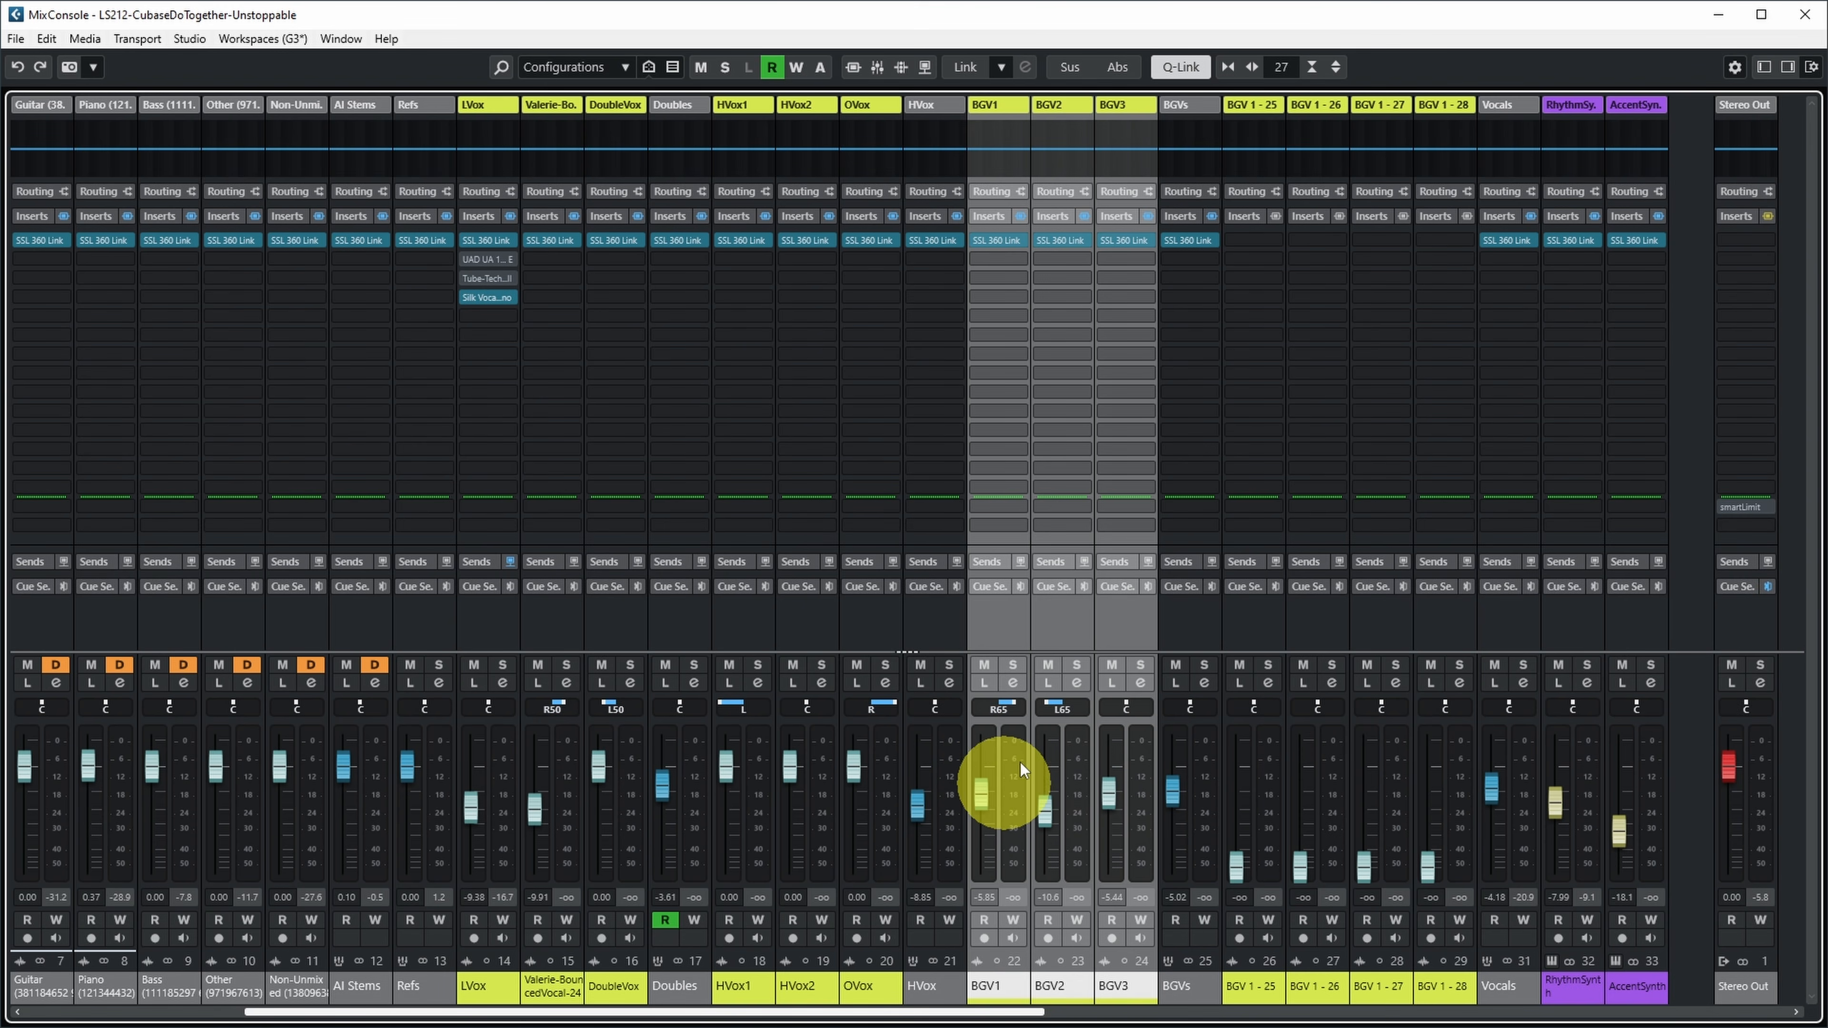
# Insert Pro-Q 3 in the second insert slot of the Q-Linked BGV channels and clear that slot again with No Effect.
pyautogui.click(1021, 261)
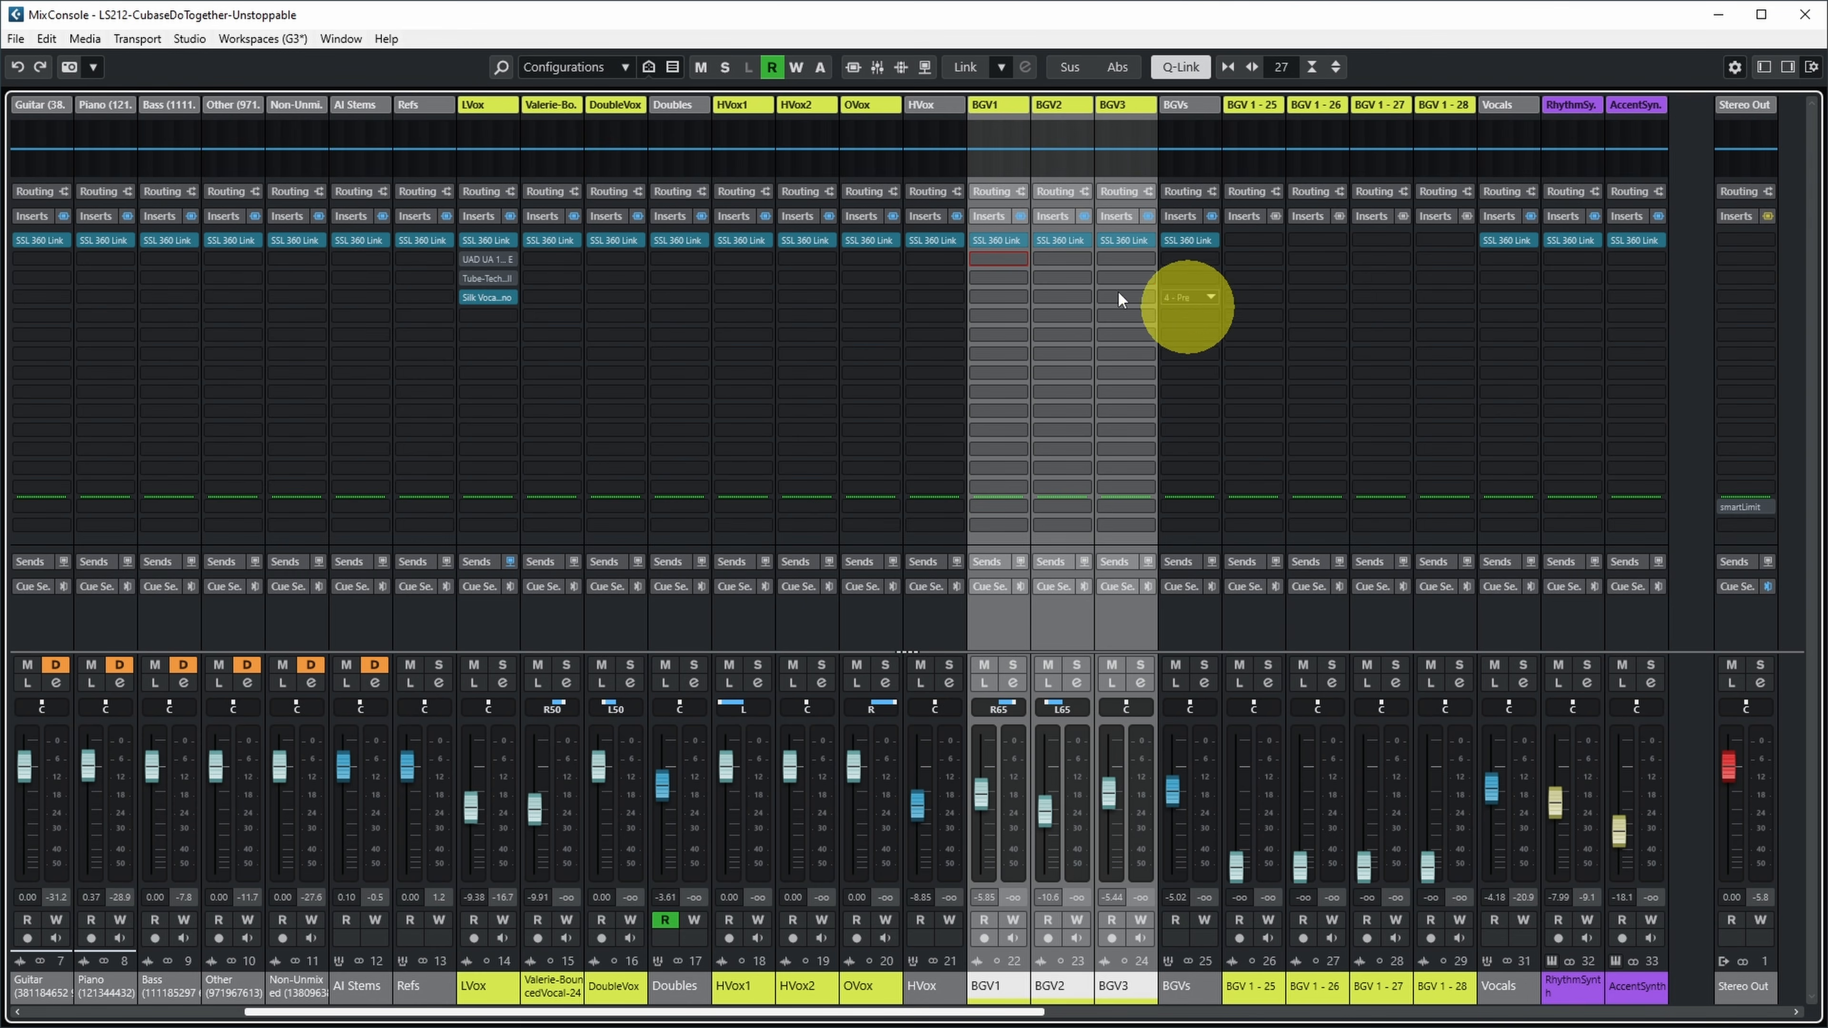
pyautogui.click(1022, 259)
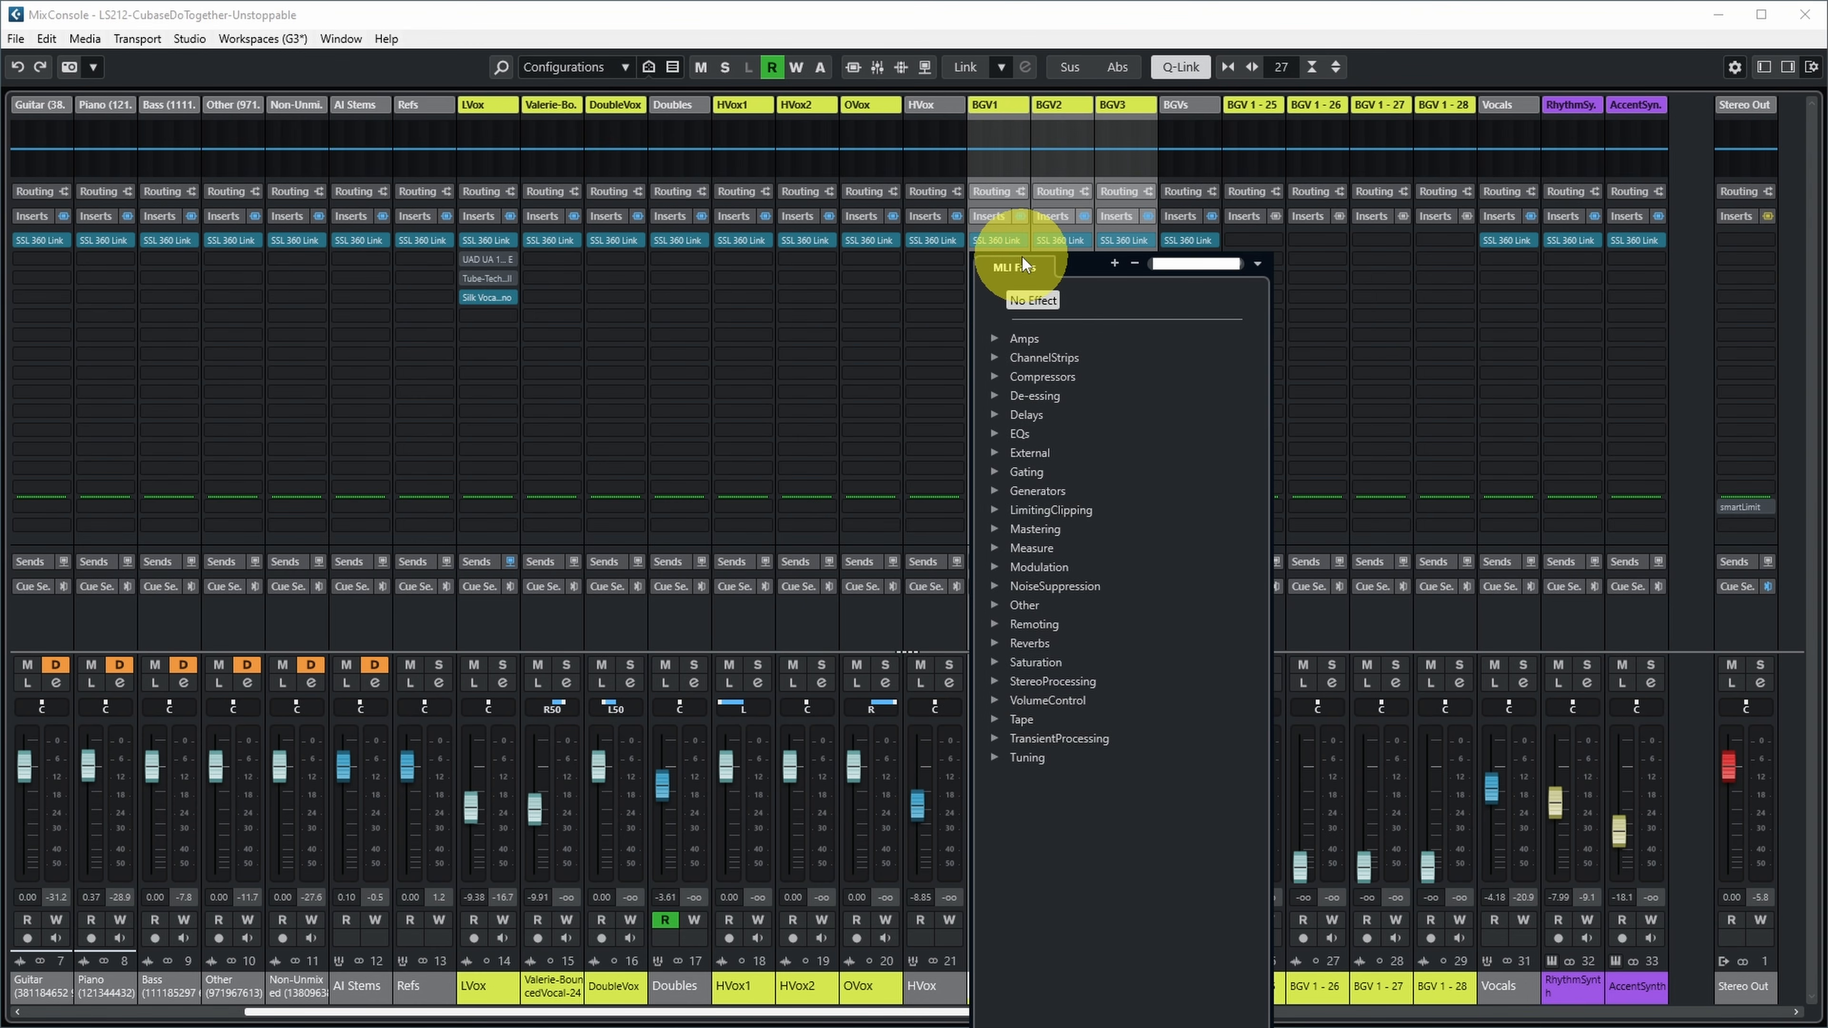
pyautogui.write('pro')
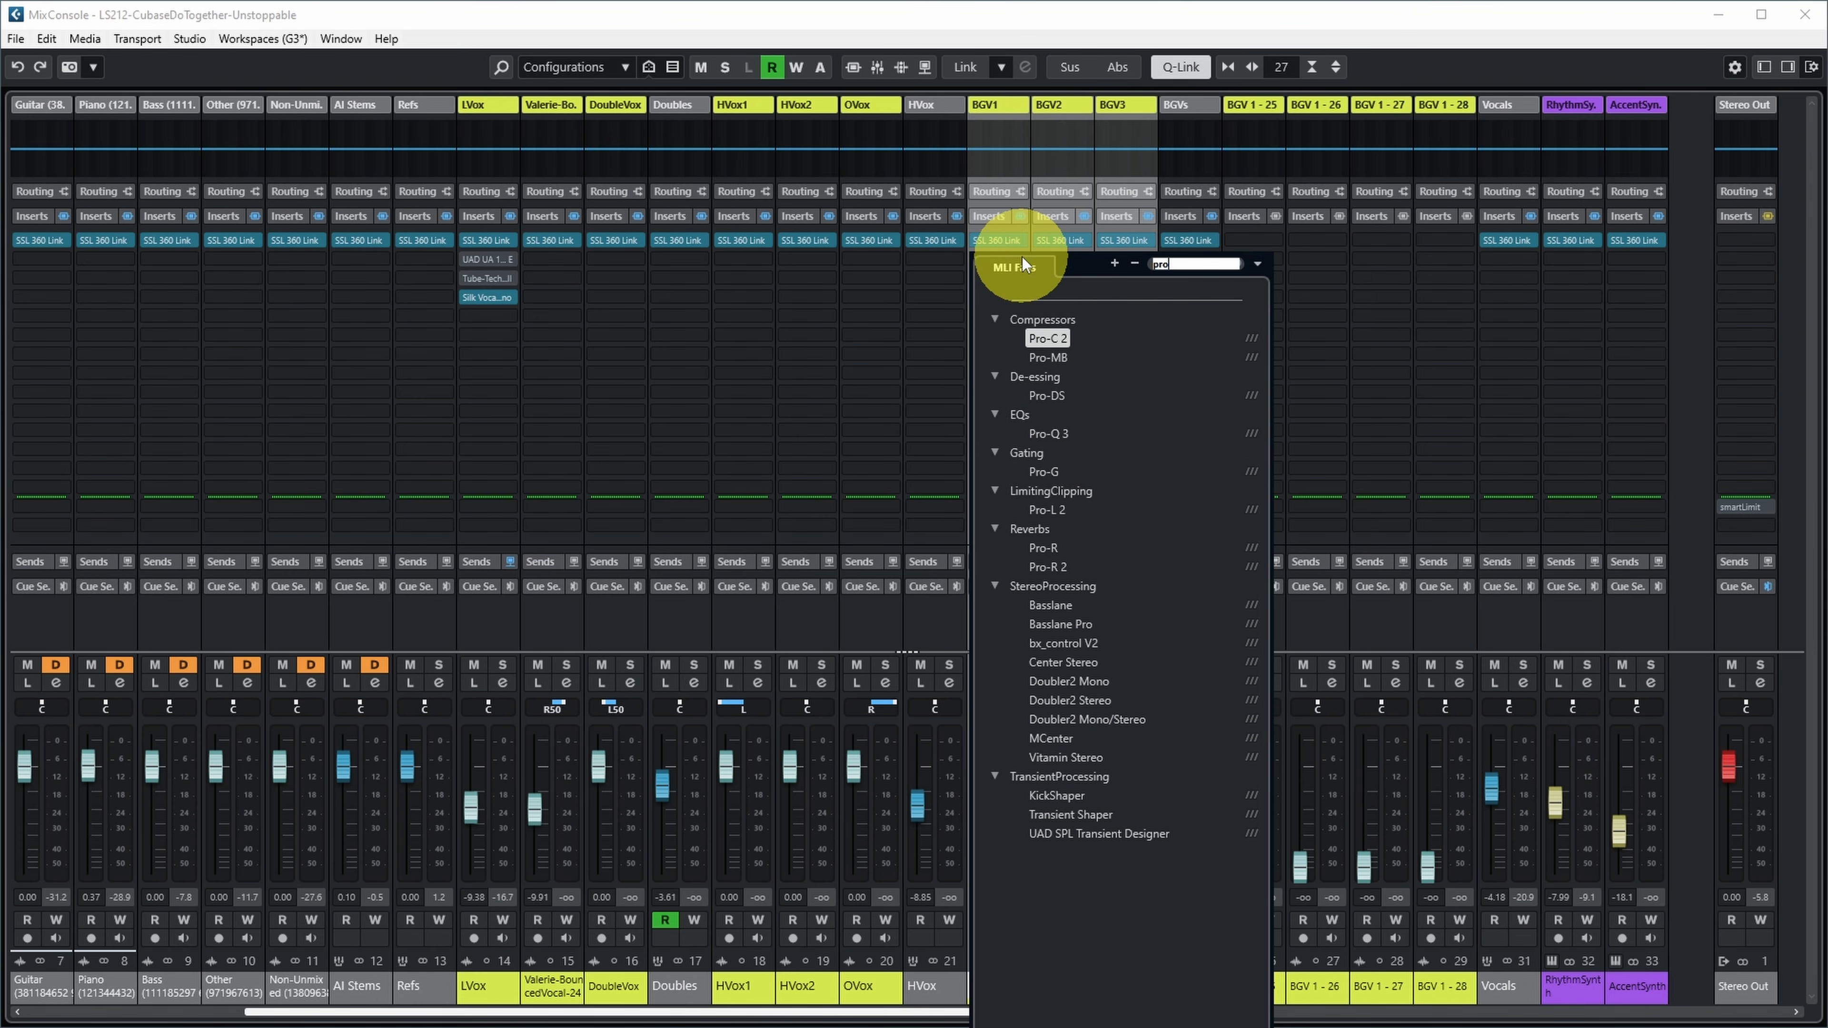
pyautogui.click(1051, 434)
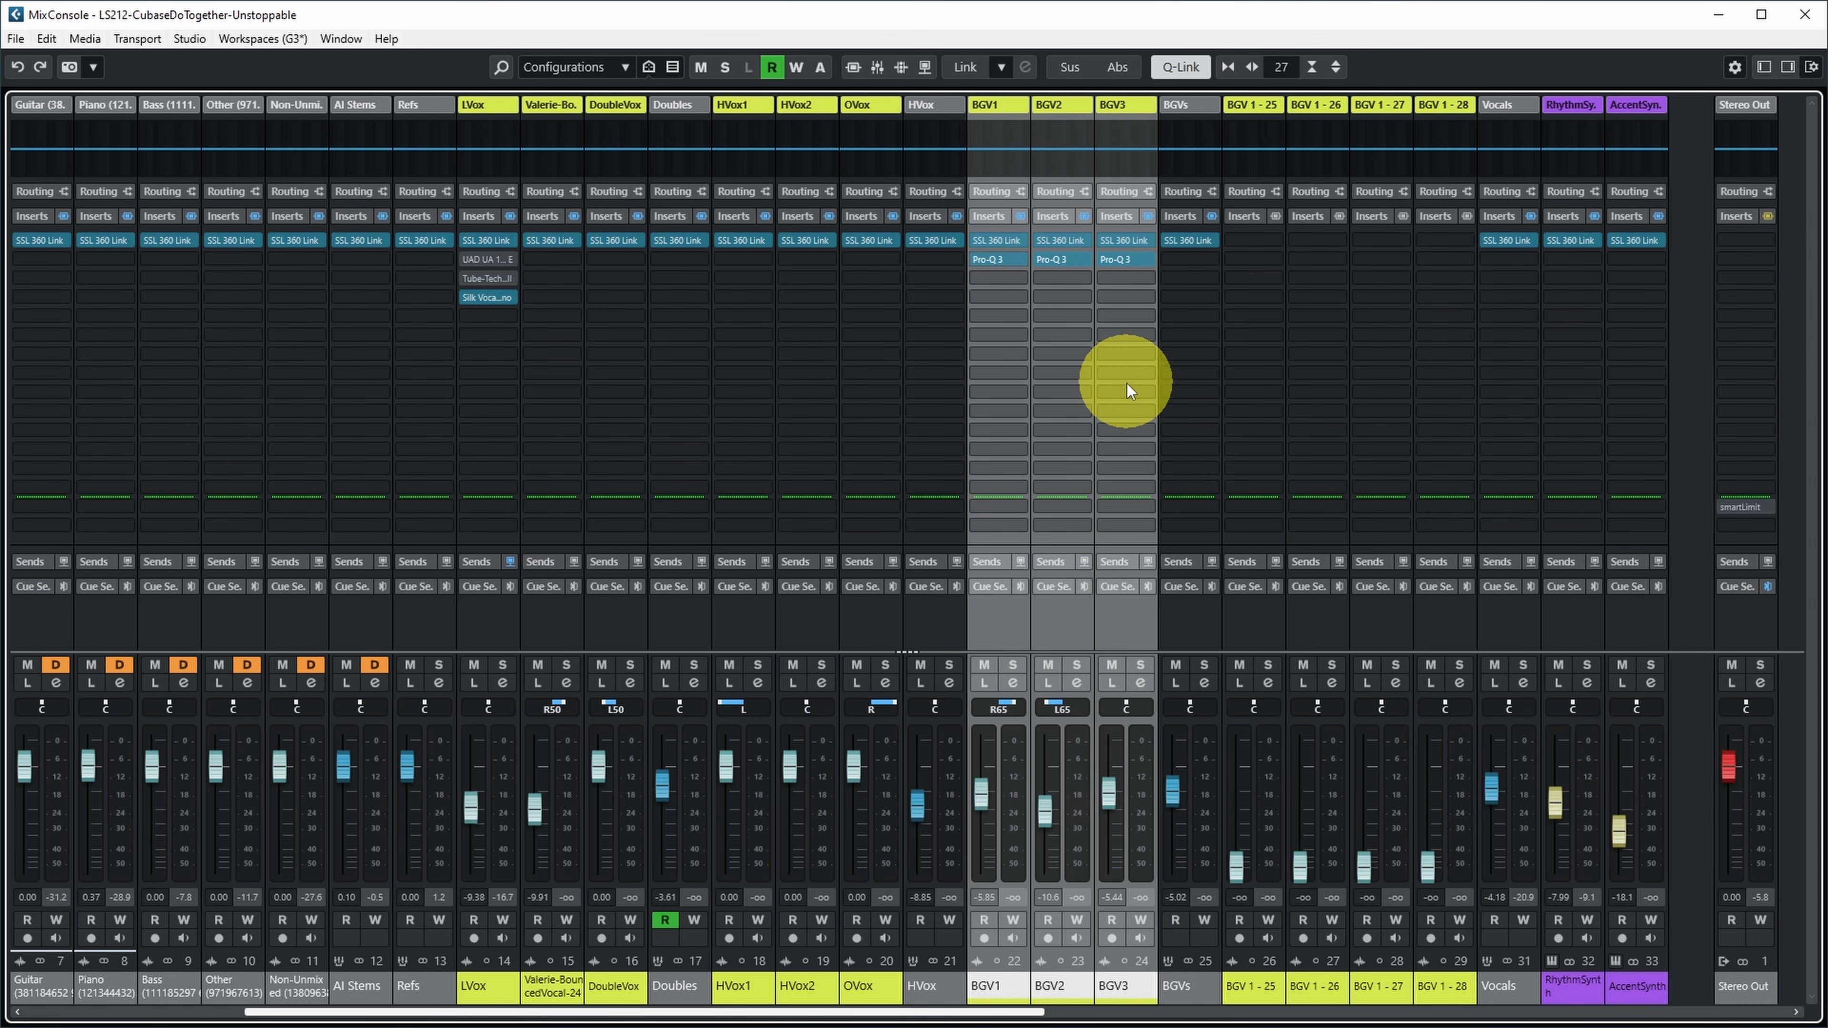
pyautogui.click(1149, 259)
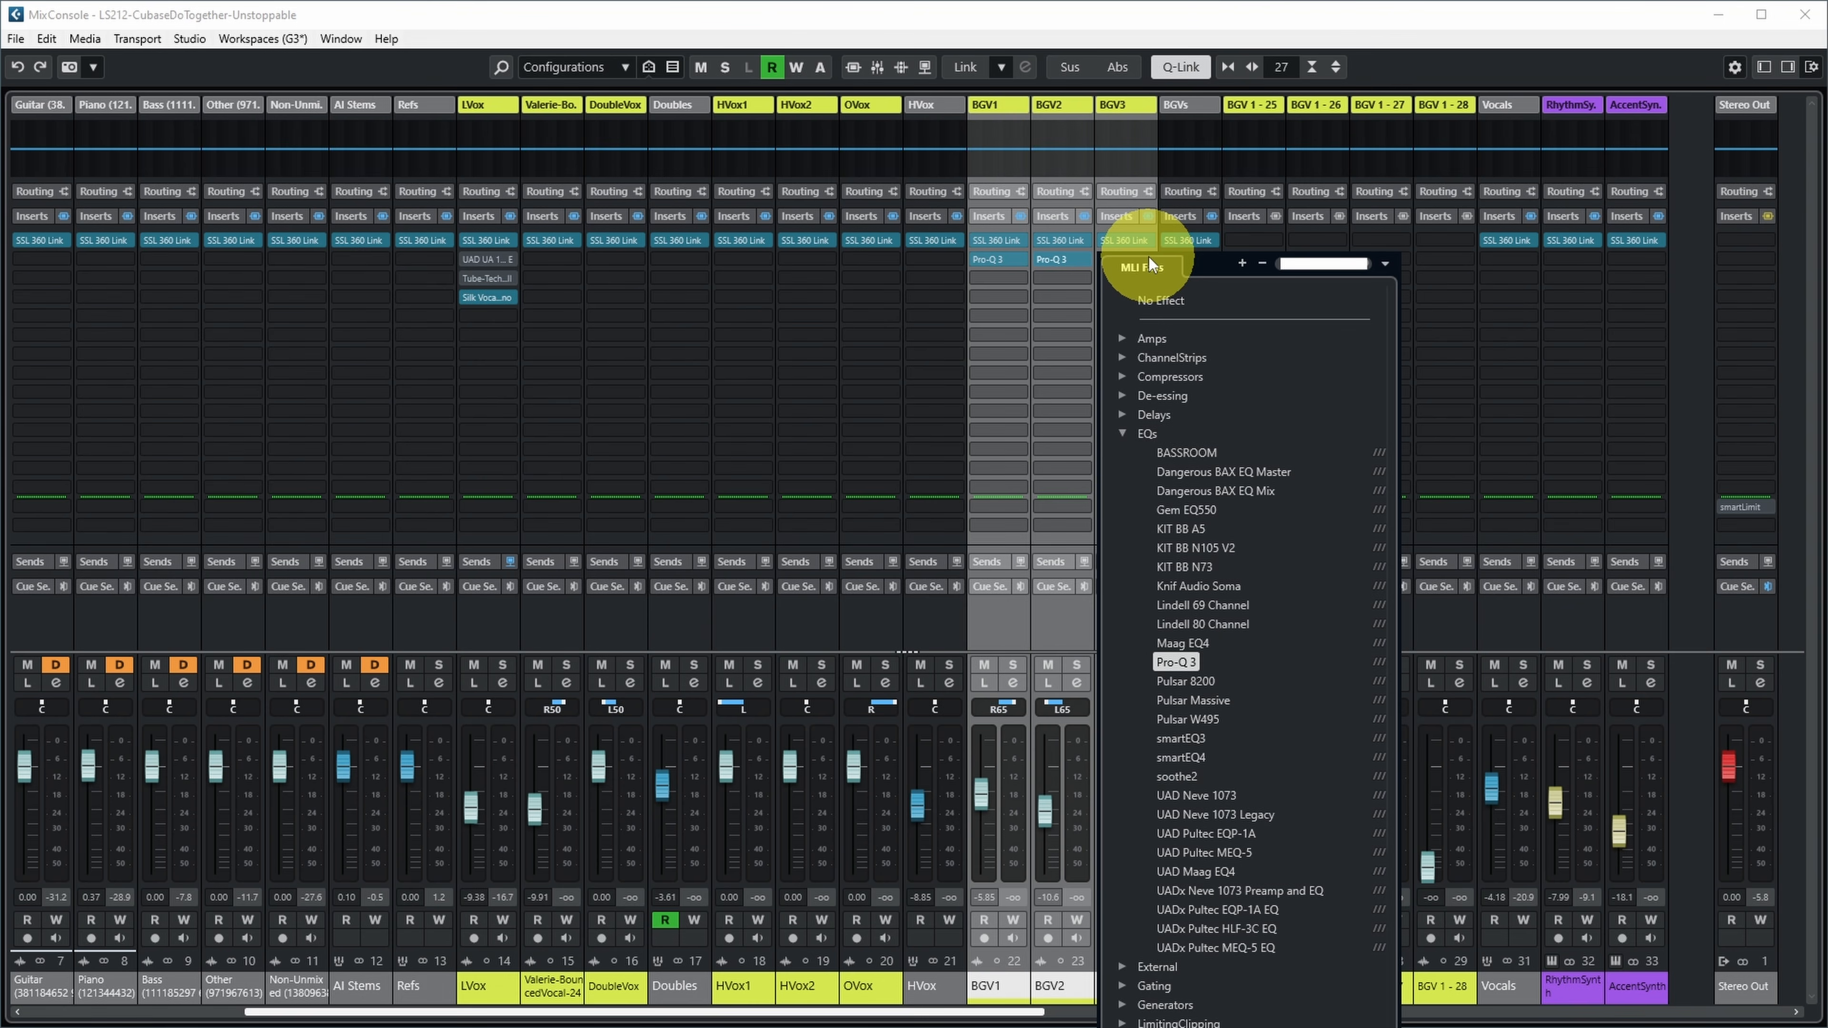
pyautogui.click(1170, 302)
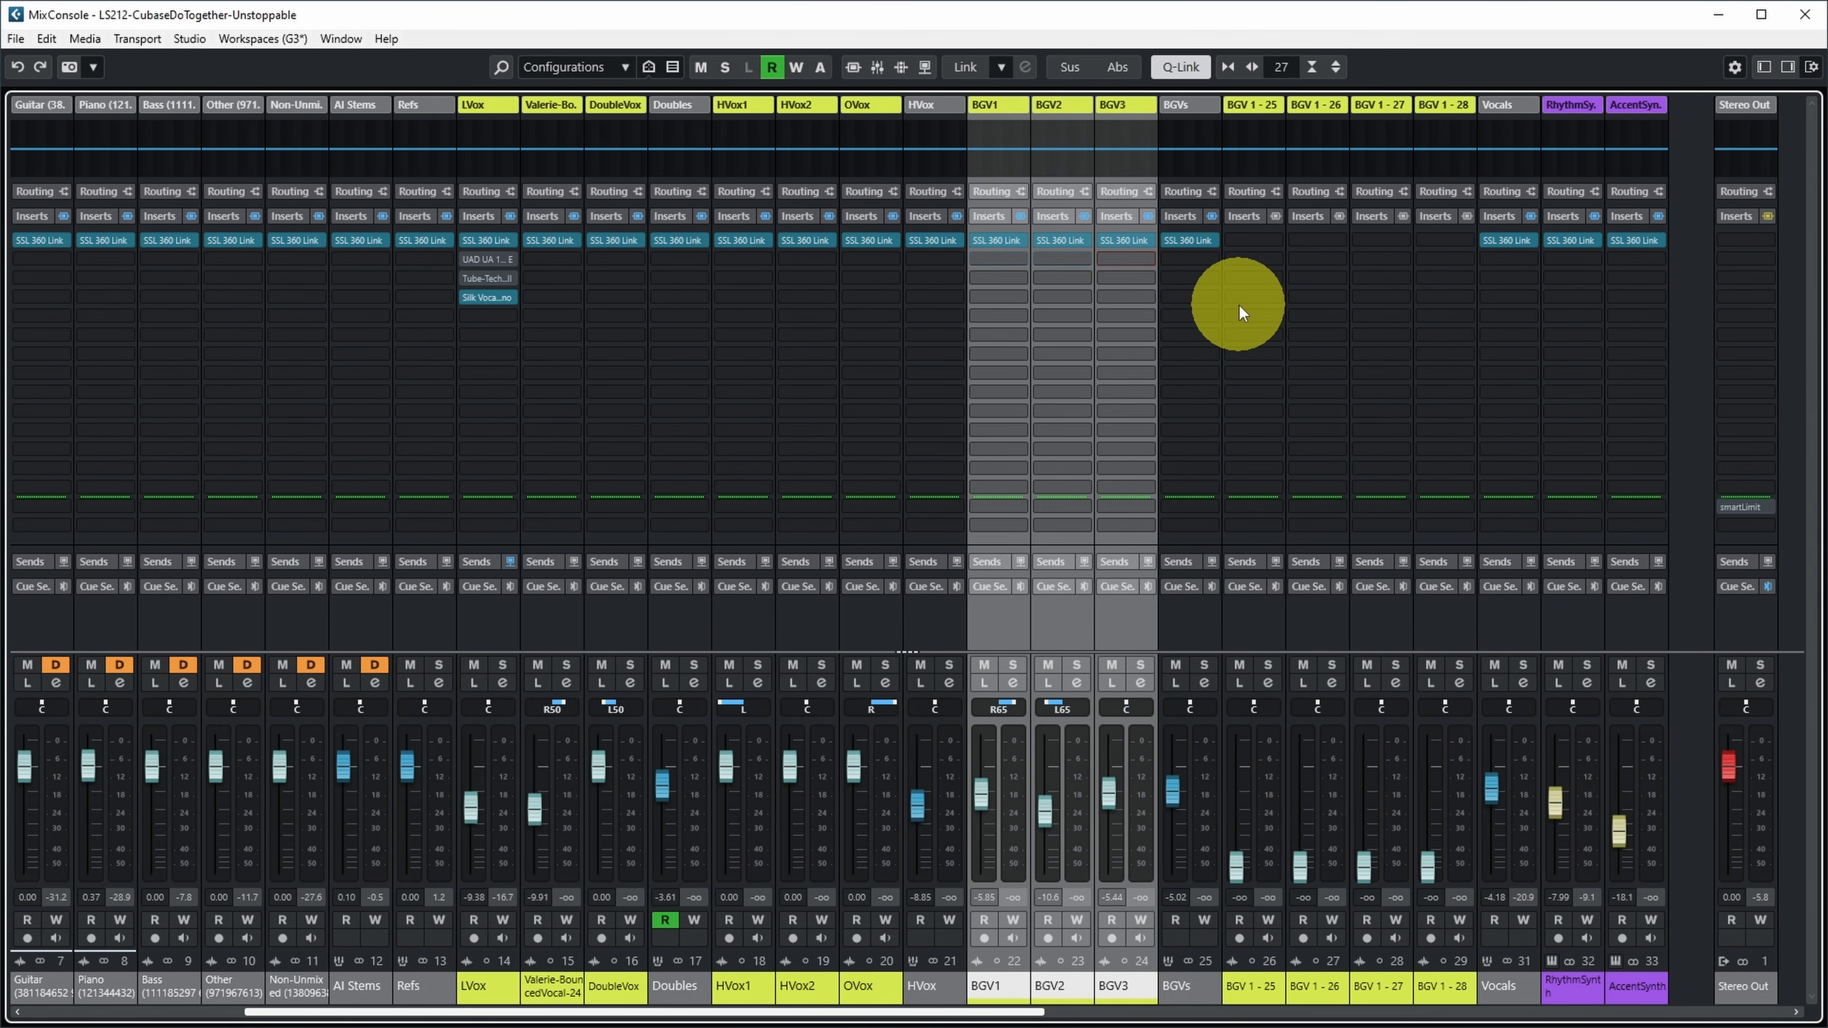
# Turn off Q-Link and adjust the faders individually: BGV1 to -3.34 dB, BGV2 to -2.71 dB and BGV3 to -1.40 dB.
pyautogui.click(1181, 73)
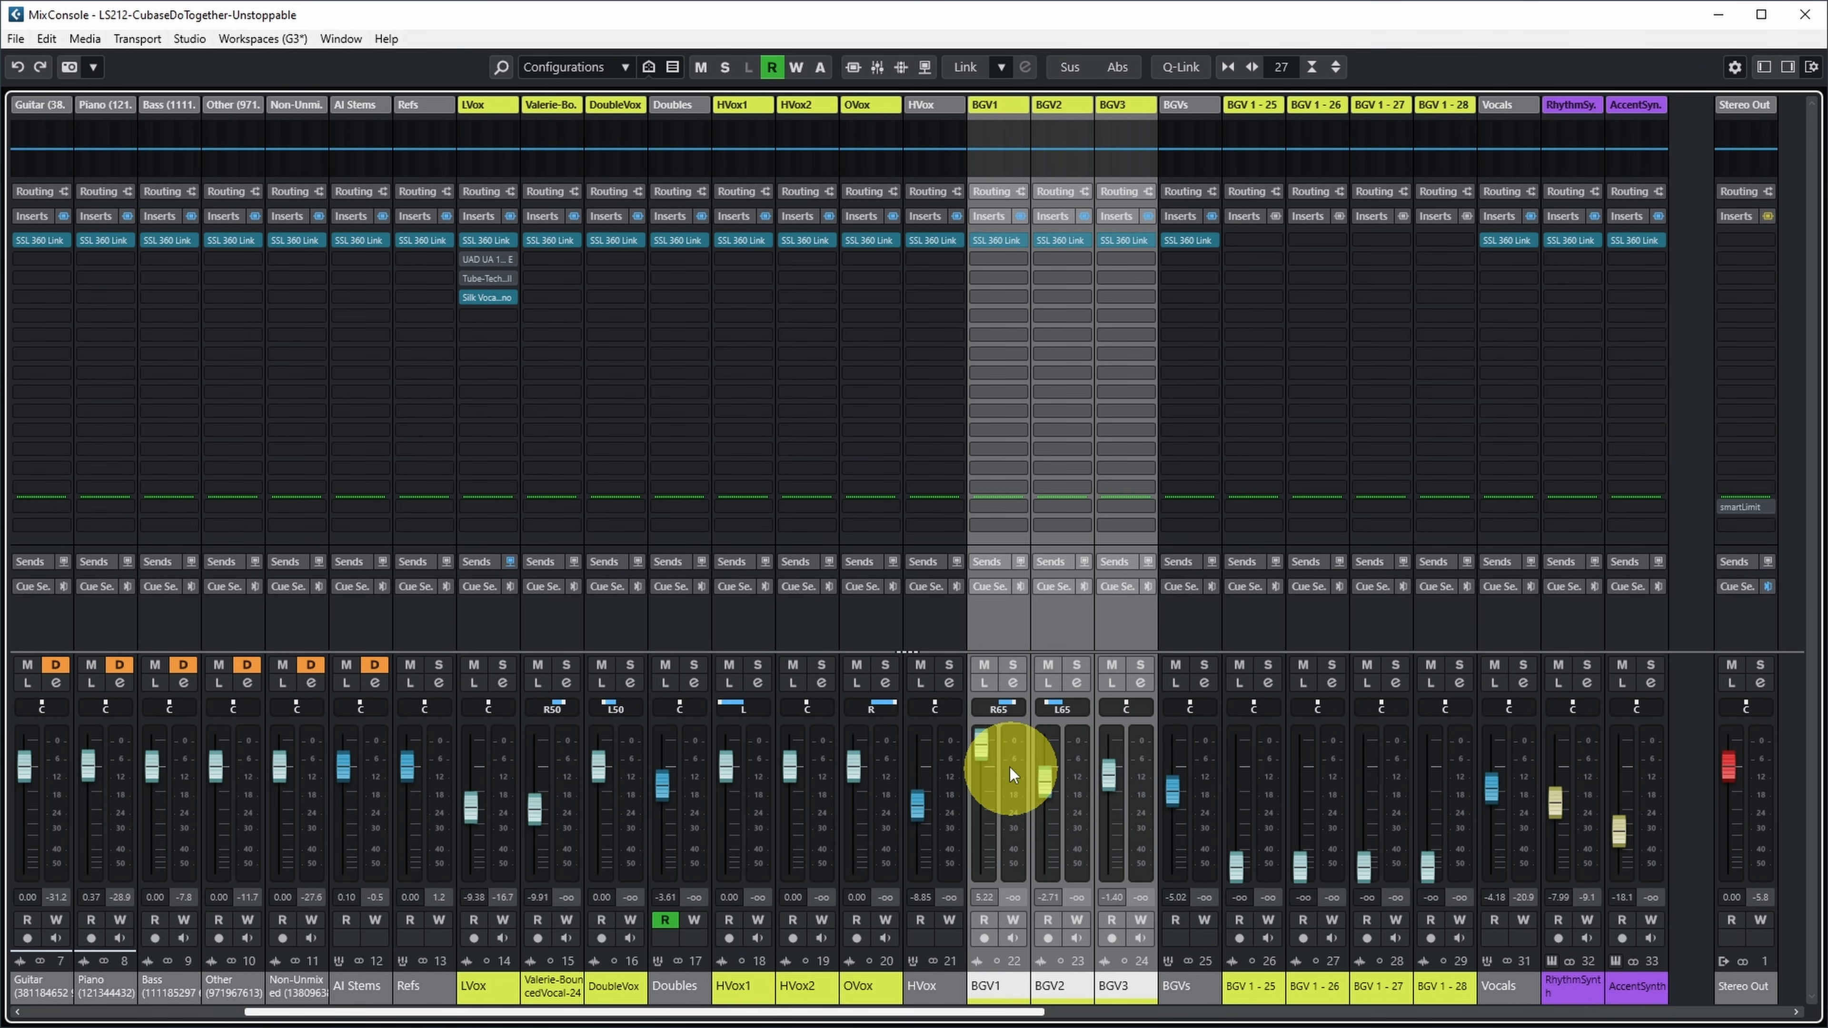
pyautogui.moveTo(986, 755); pyautogui.dragTo(999, 790)
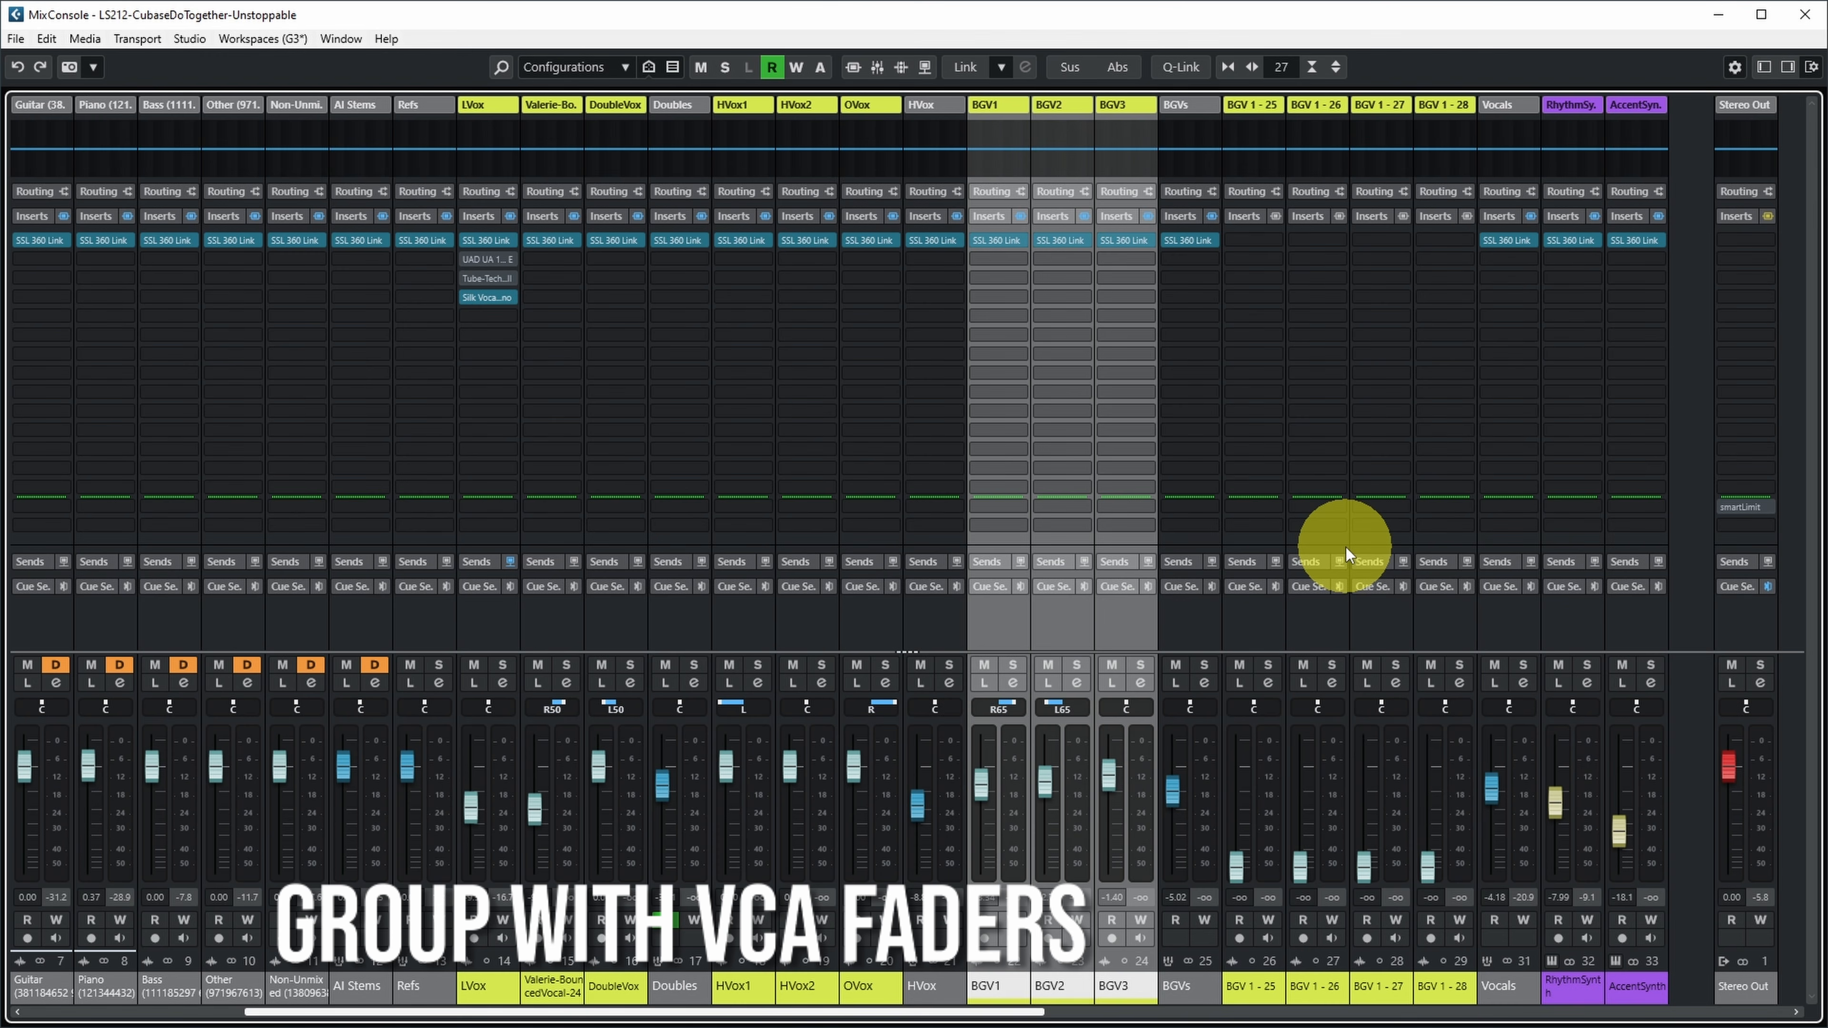
# Add a VCA fader to the selected BGV channels and set their link group to include Volume and Inserts.
pyautogui.rightClick(988, 986)
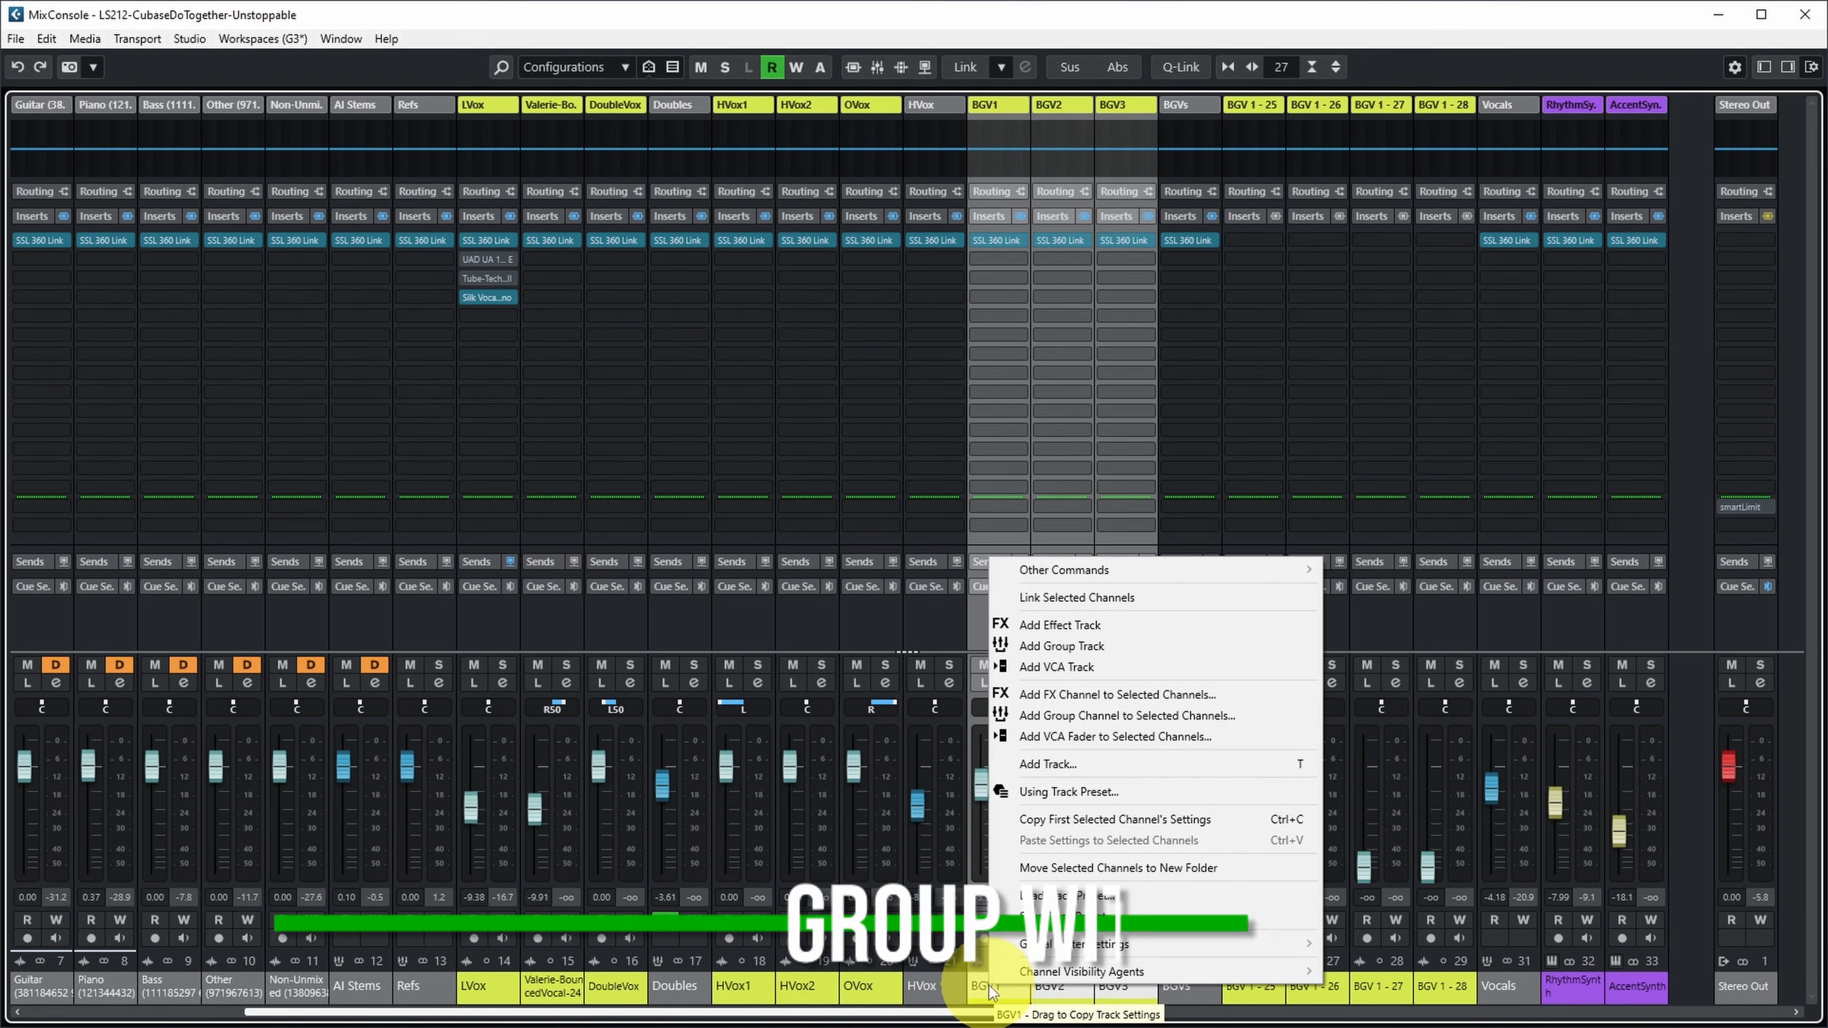
pyautogui.click(1116, 736)
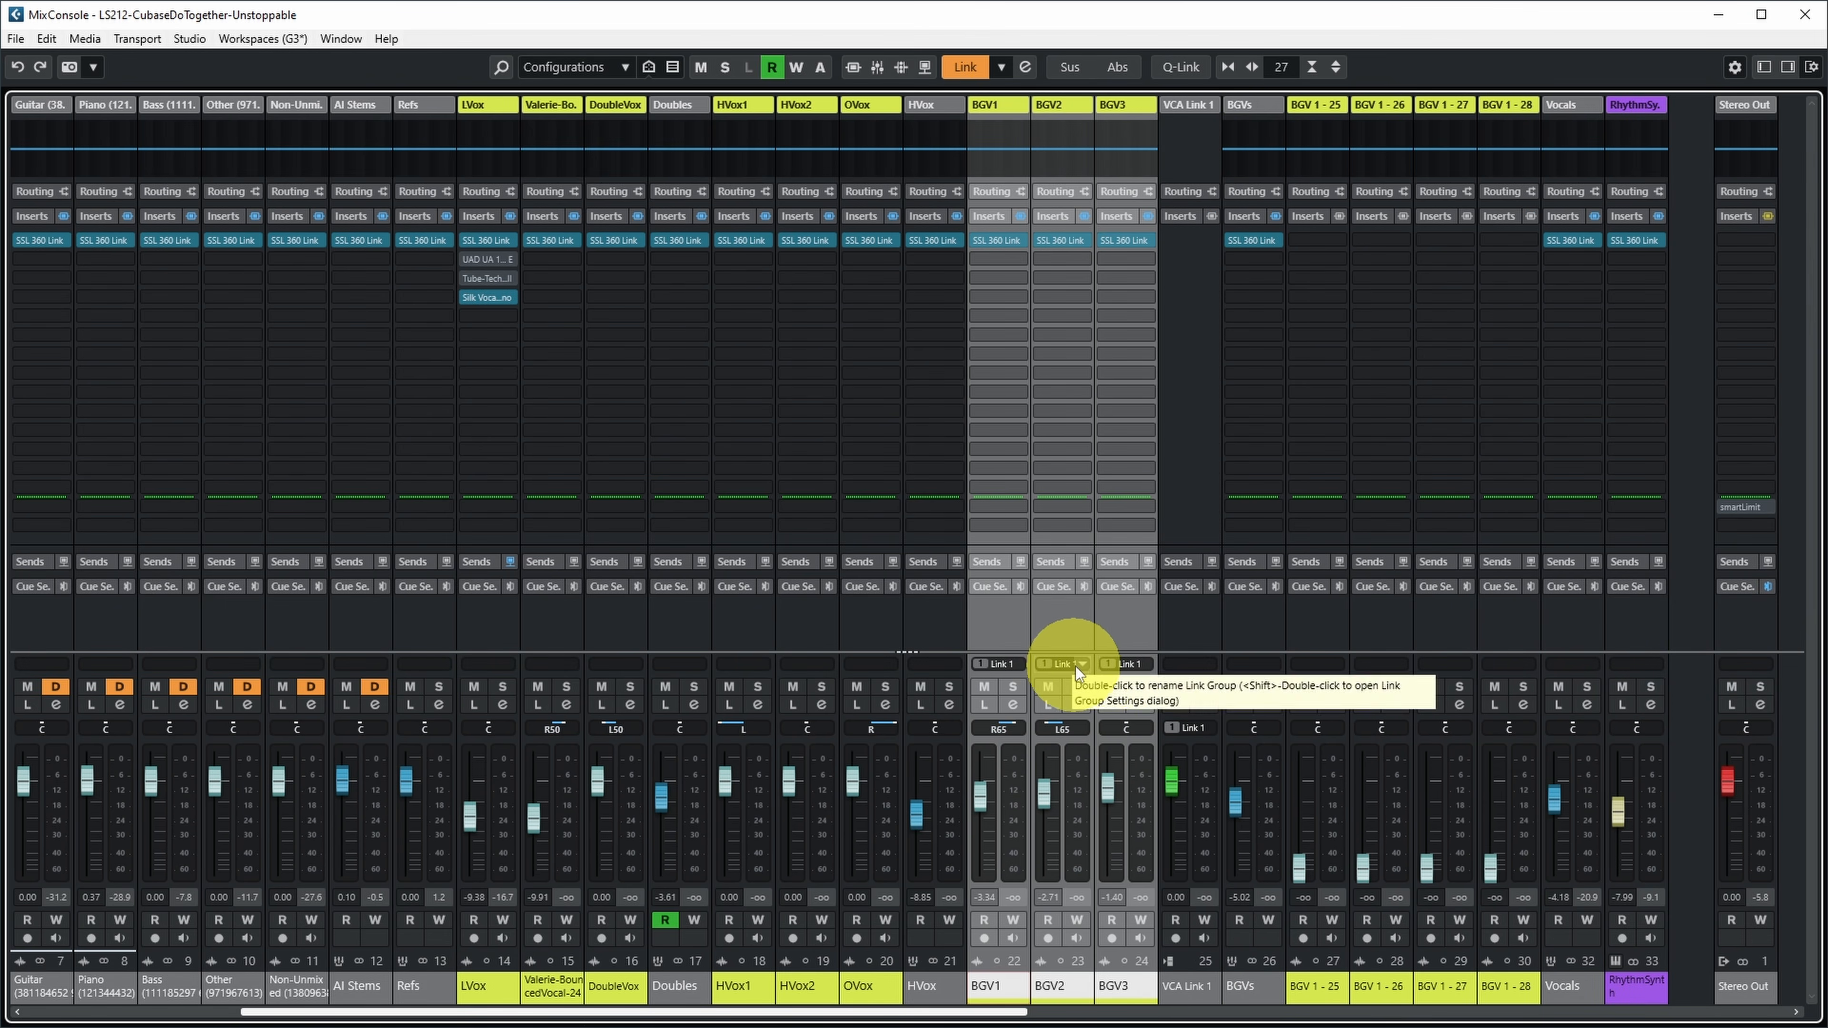
pyautogui.click(1148, 666)
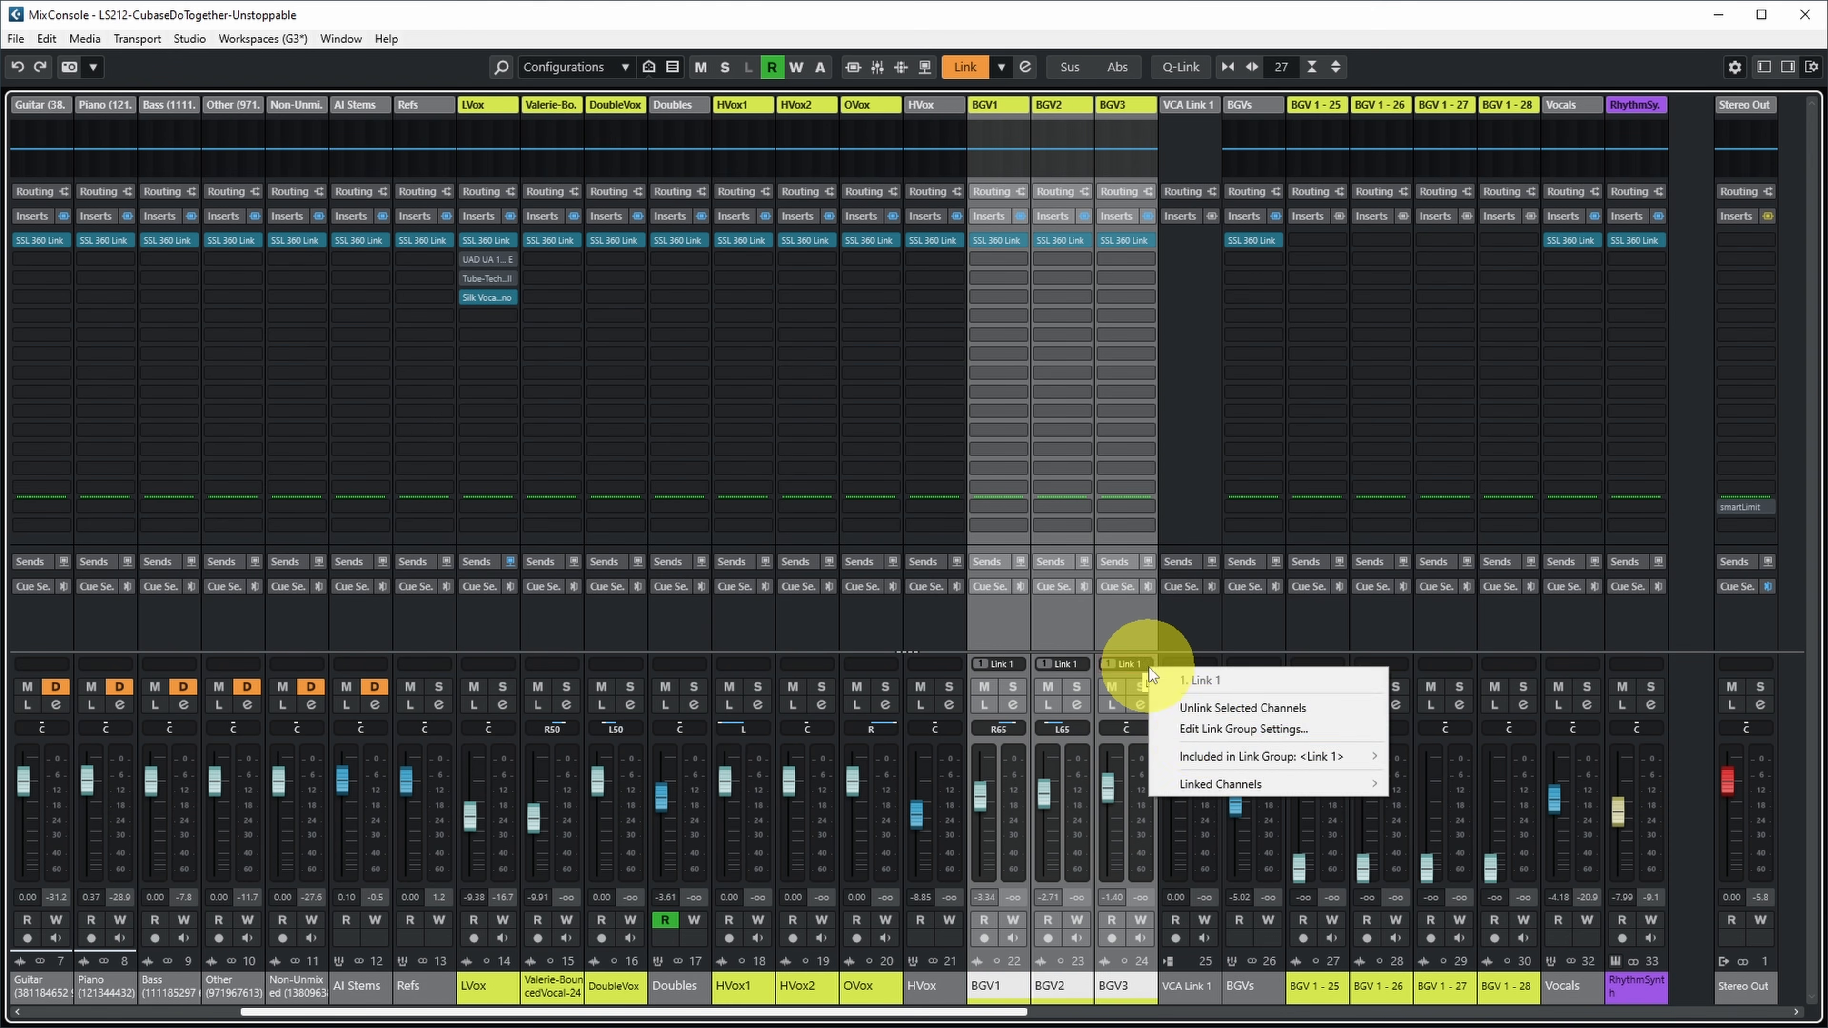
pyautogui.click(1199, 728)
pyautogui.moveTo(1185, 376); pyautogui.dragTo(1271, 277)
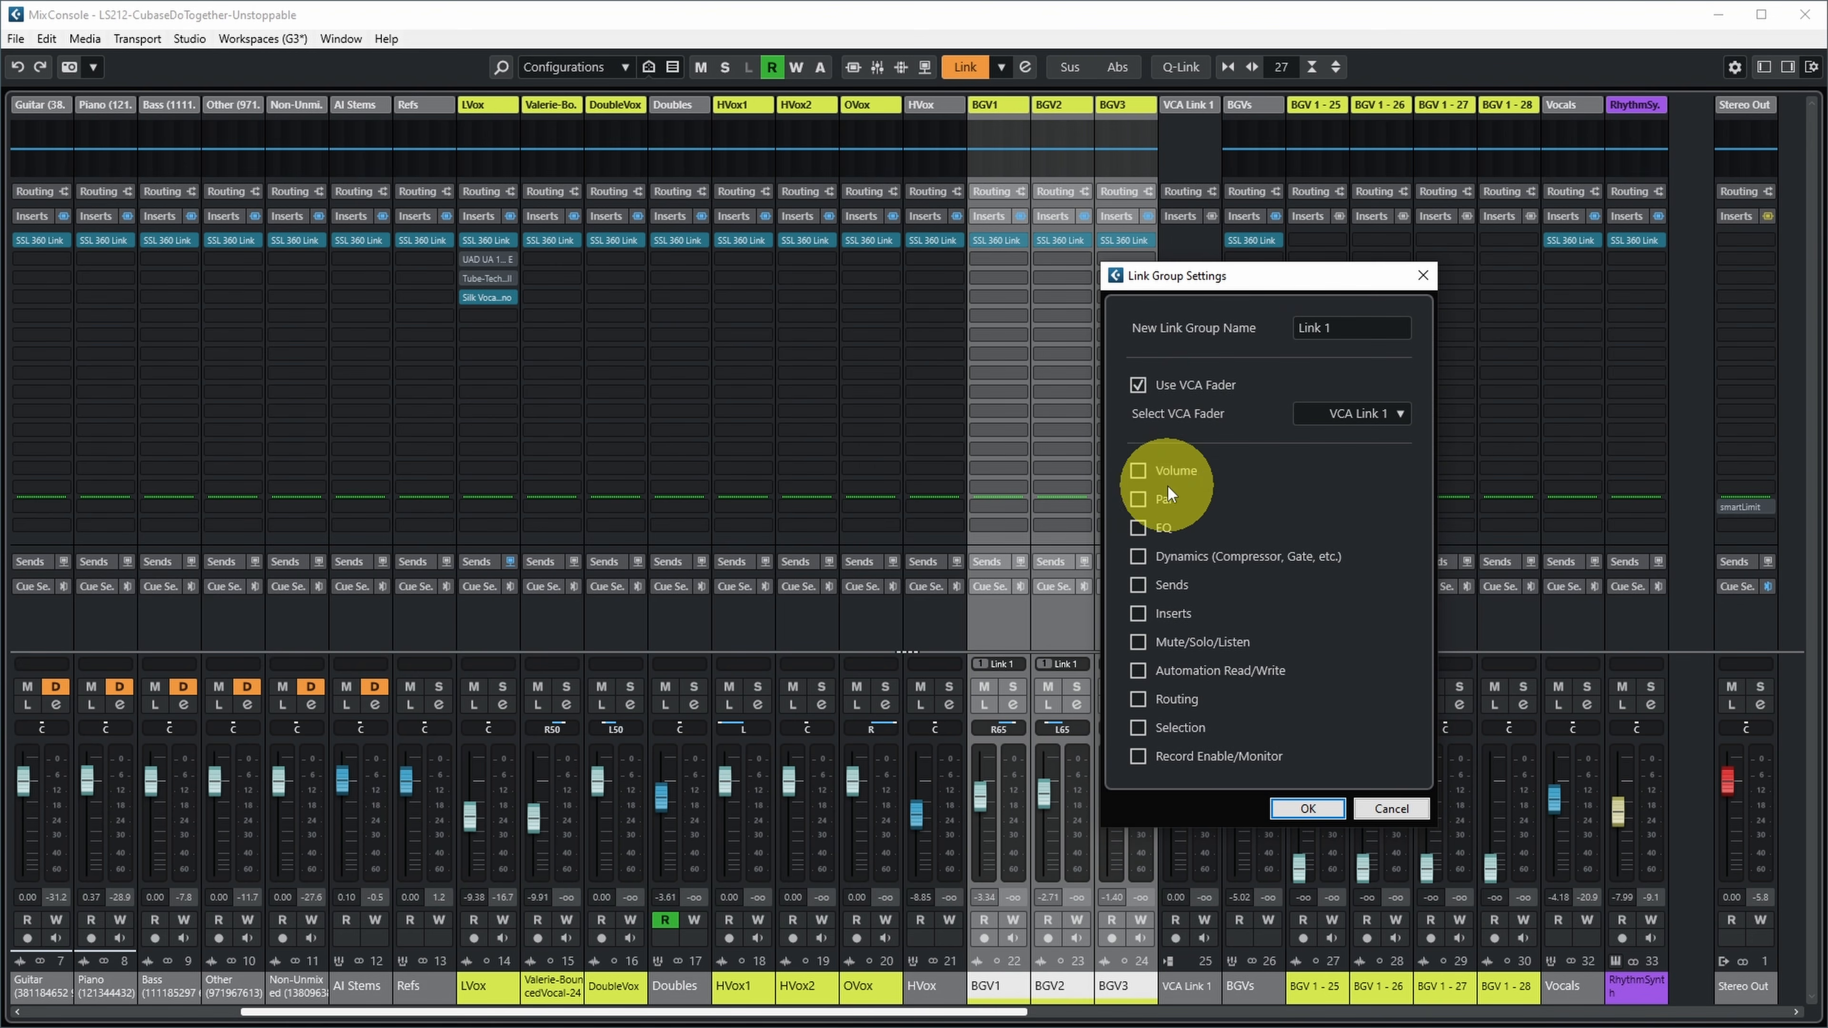
pyautogui.click(1139, 472)
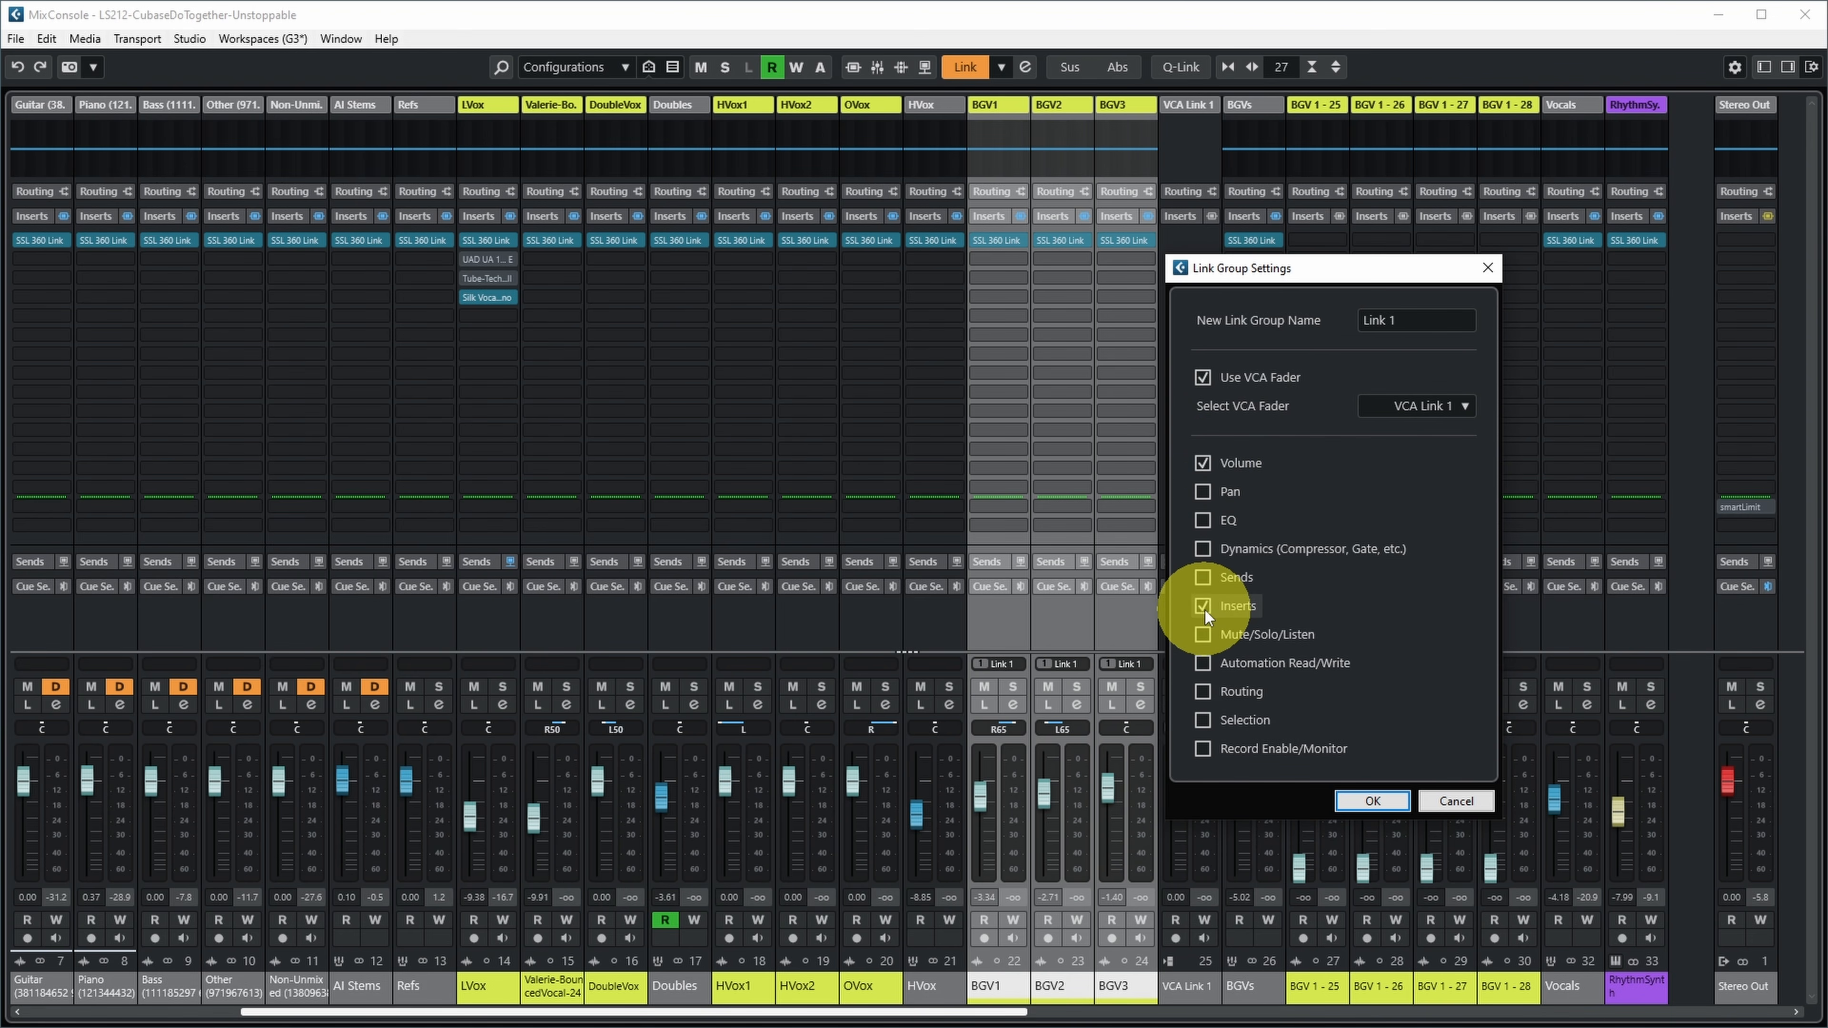
pyautogui.click(1372, 801)
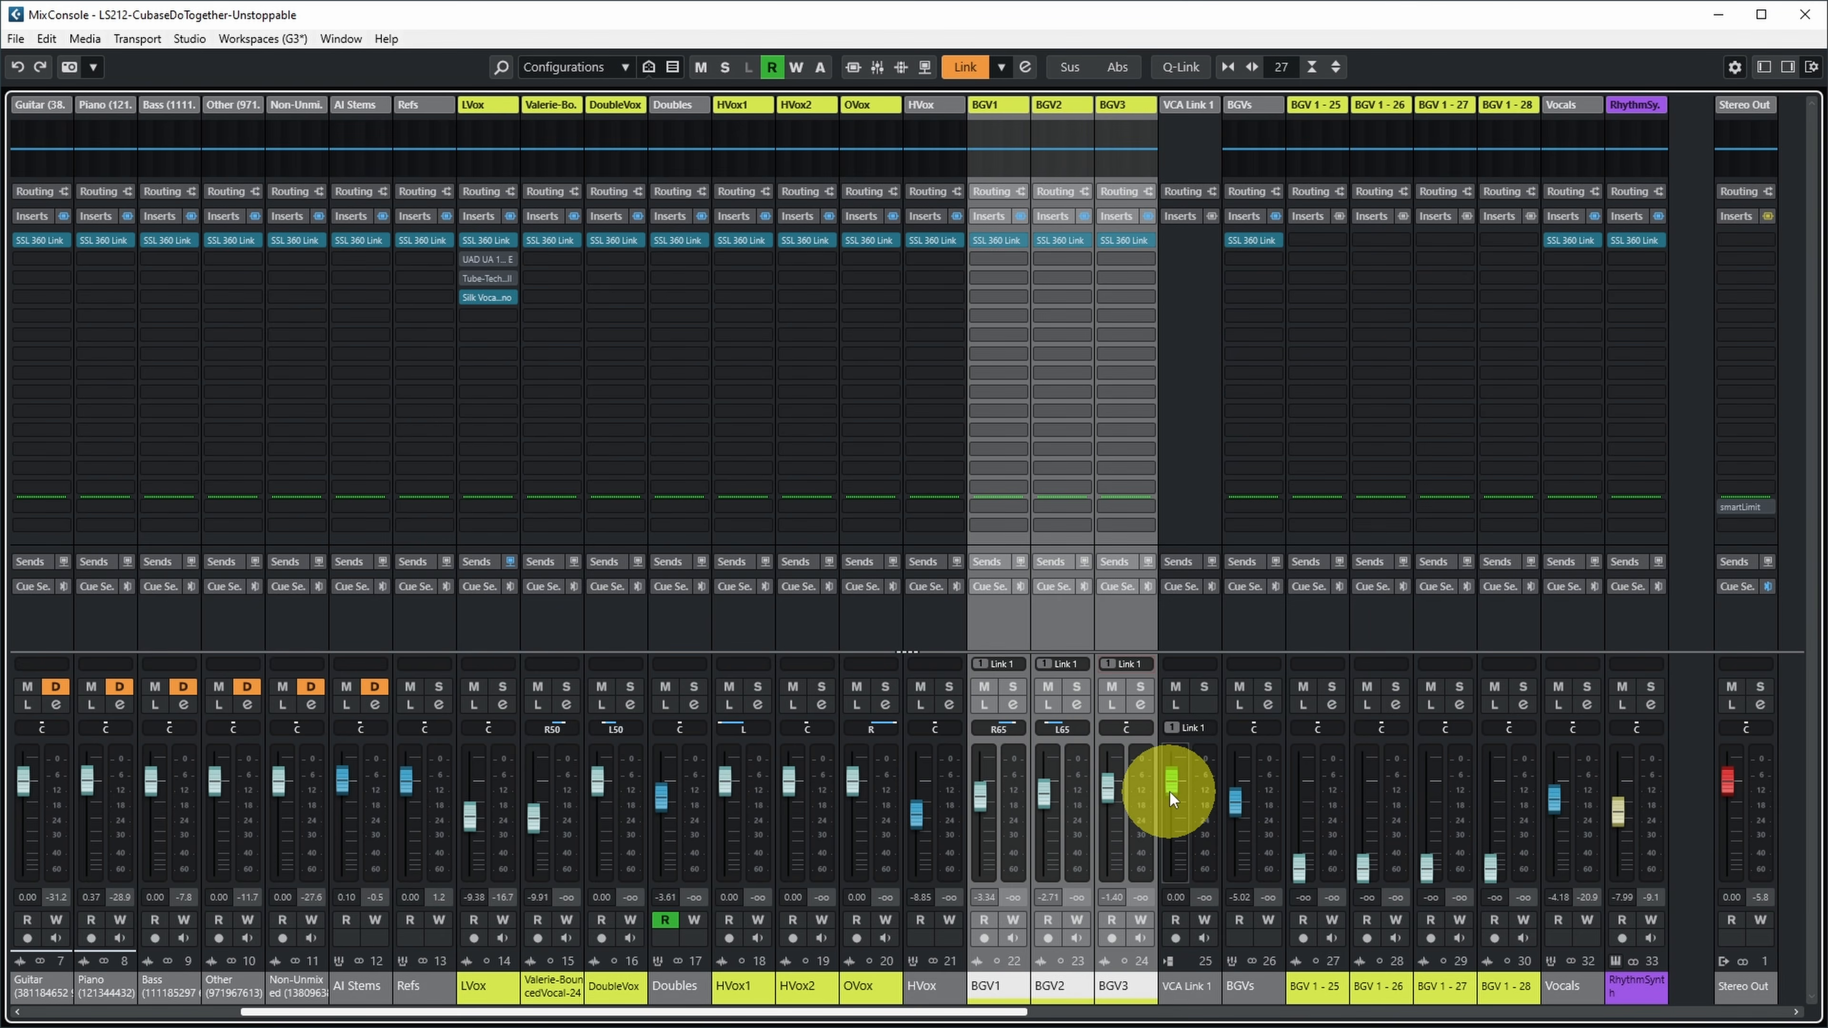
# Raise the VCA fader to 1.21 dB and insert Pro-Q 3 in the second insert slot of the linked BGV channels.
pyautogui.moveTo(1172, 788)
pyautogui.mouseDown()
pyautogui.moveTo(1180, 817)
pyautogui.moveTo(1184, 763)
pyautogui.mouseUp()
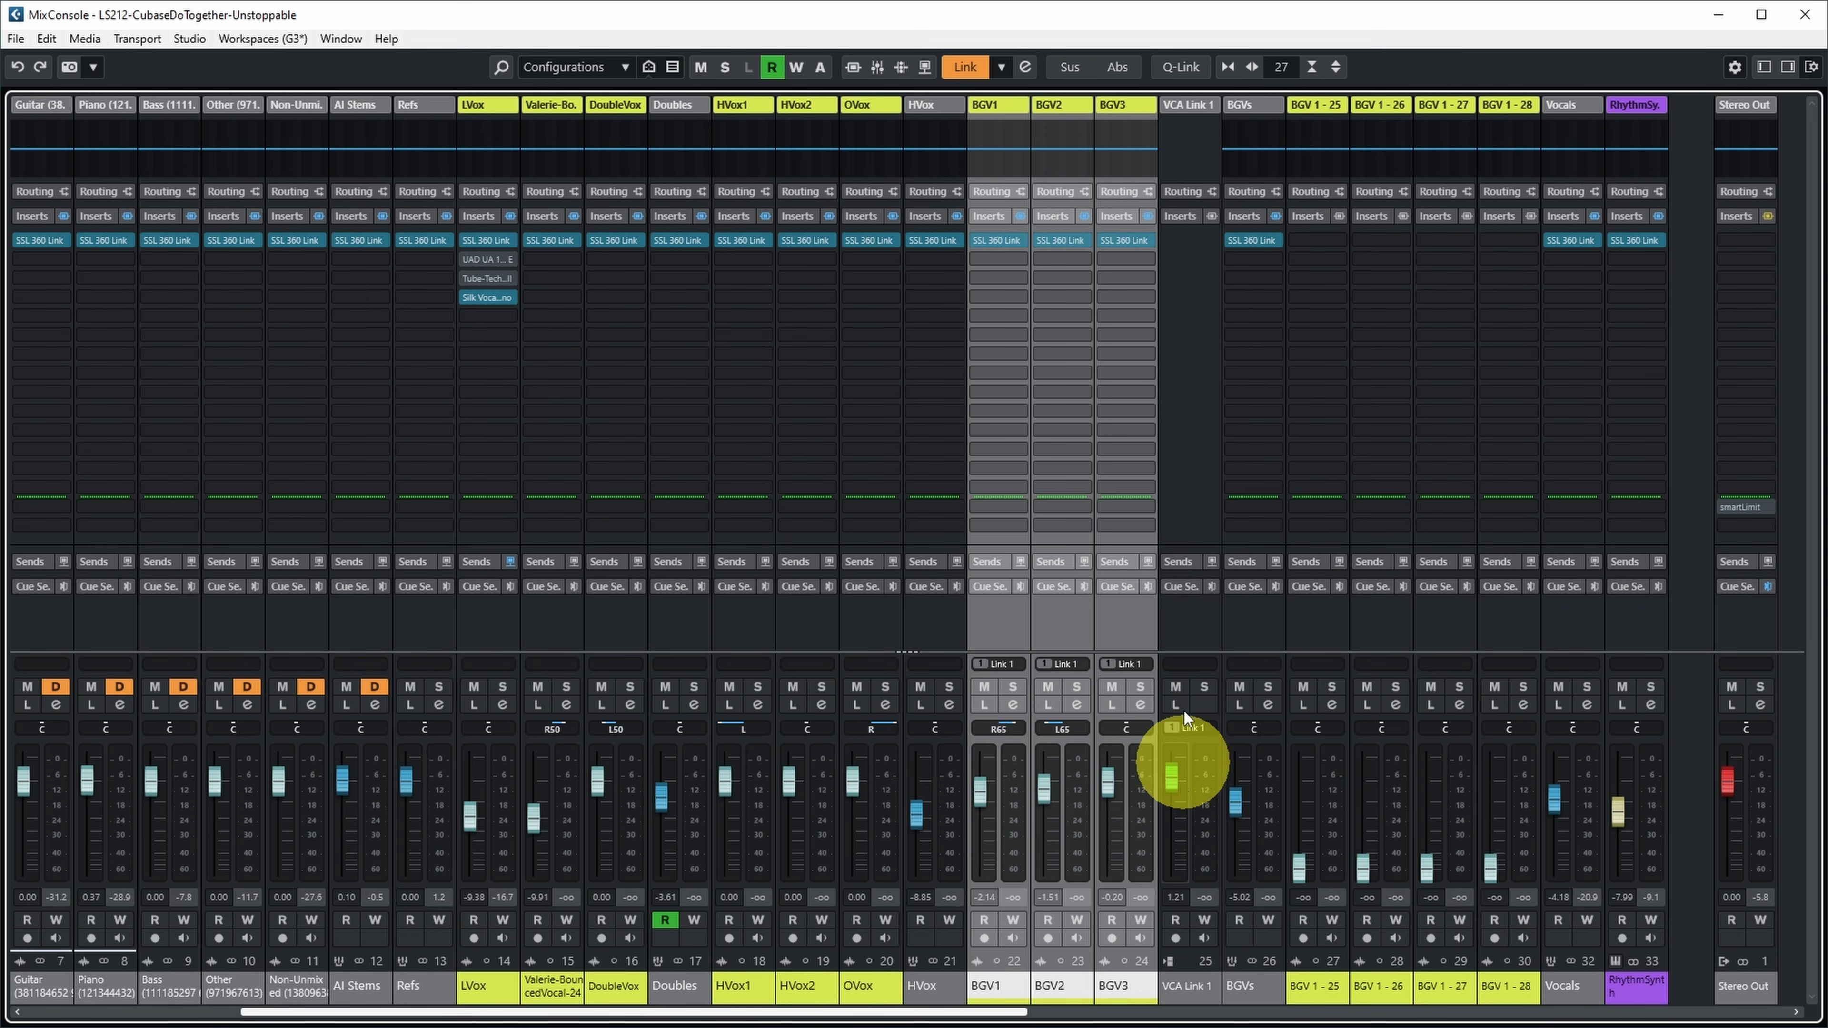
pyautogui.click(1015, 260)
pyautogui.click(1030, 432)
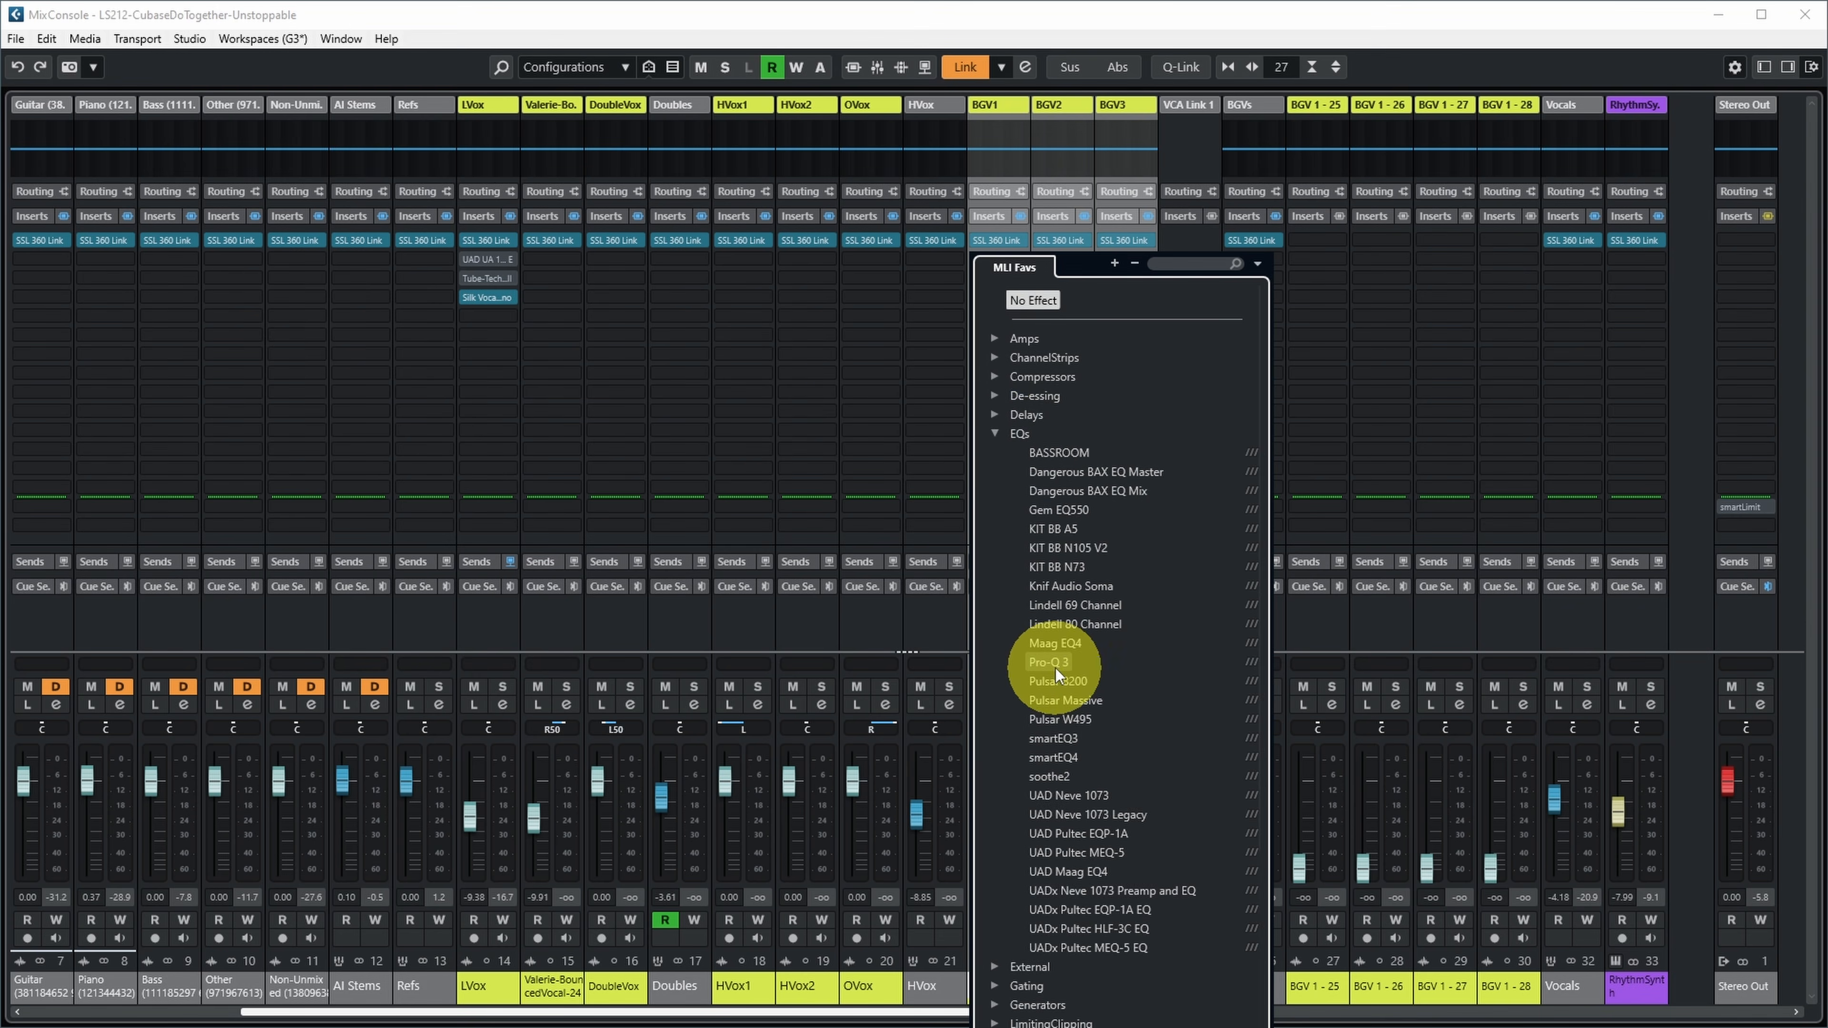
pyautogui.click(1055, 669)
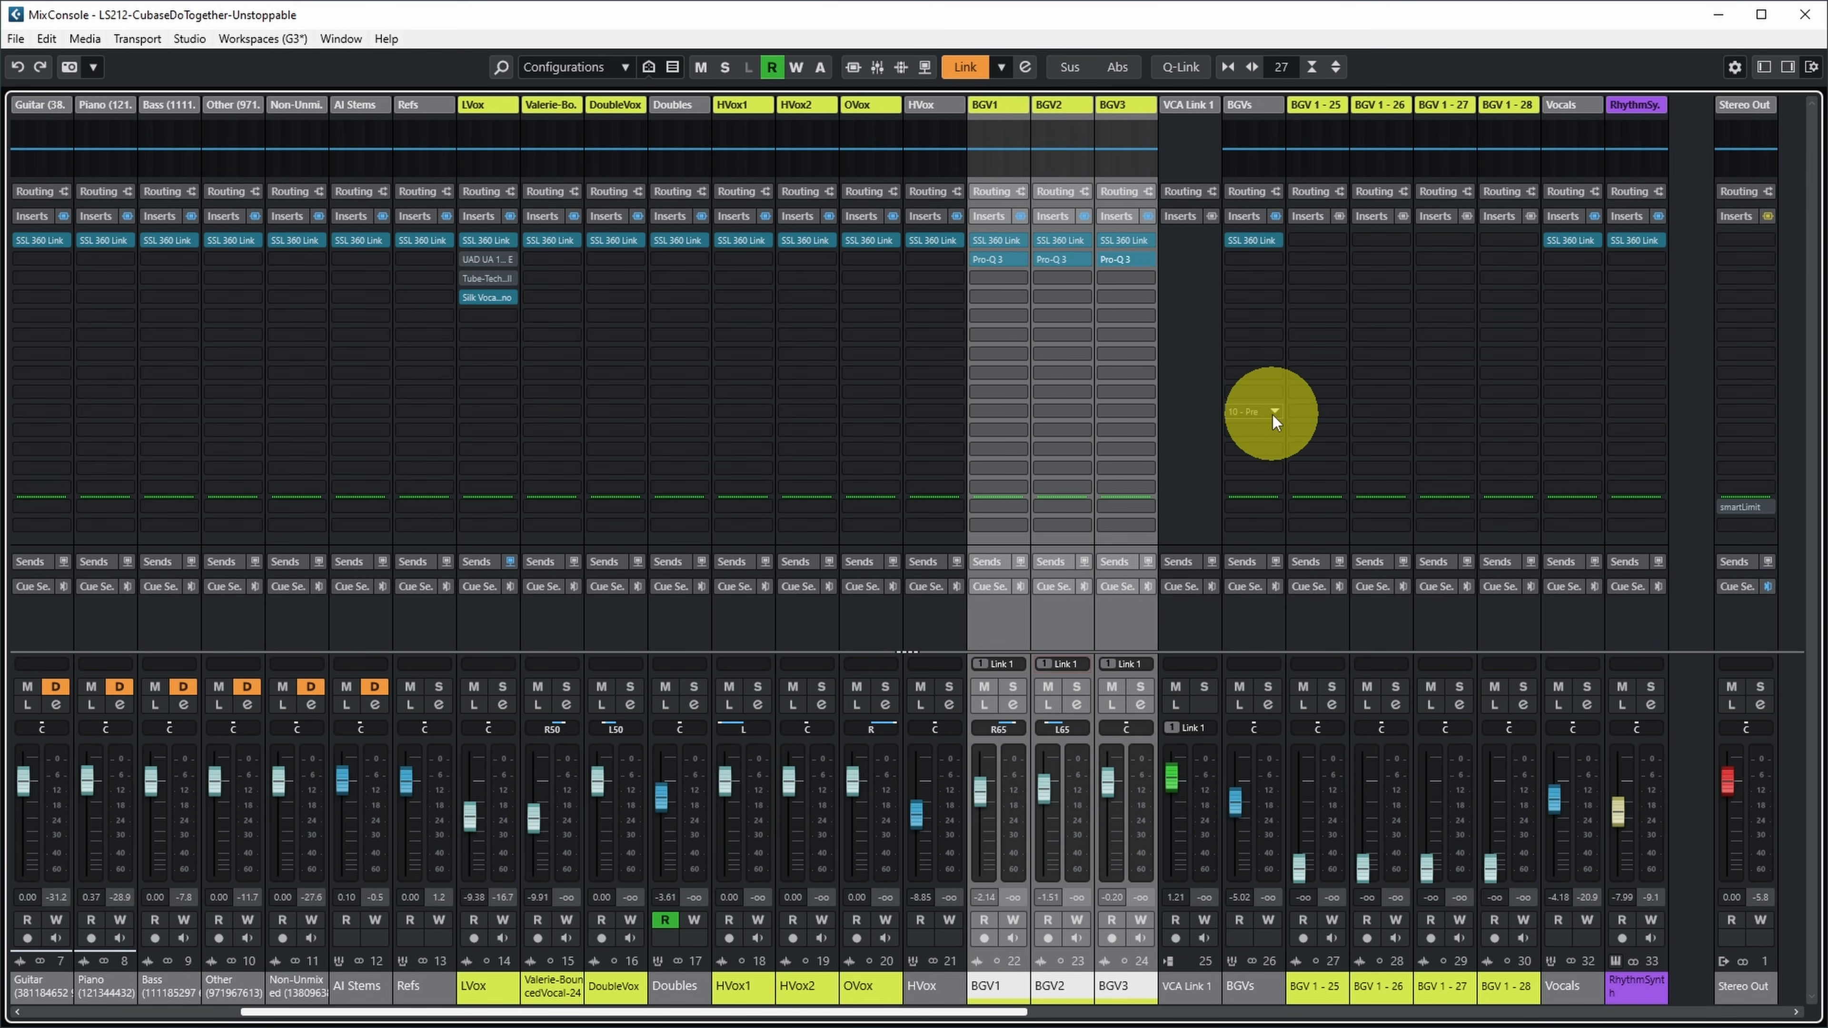
# Add a bell boost of about 7 dB near 150 Hz in BGV1's Pro-Q 3 and reposition the plug-in windows.
pyautogui.click(1217, 731)
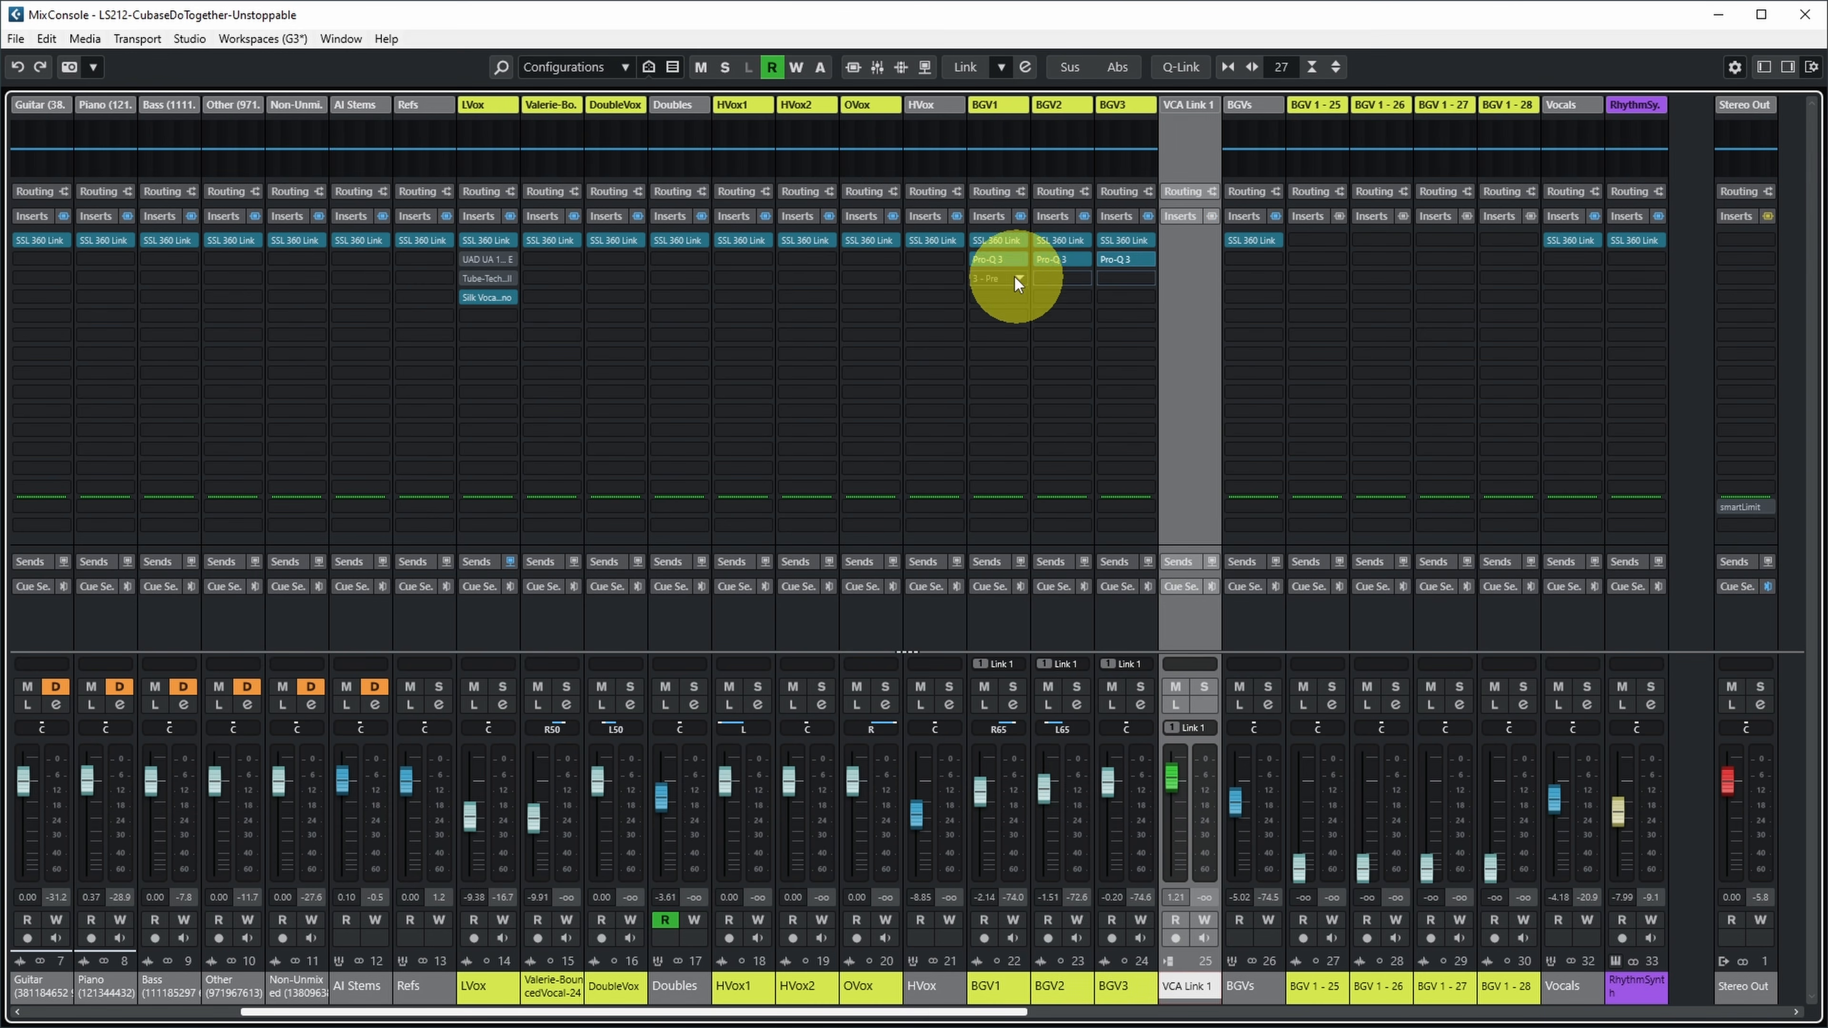
pyautogui.click(998, 258)
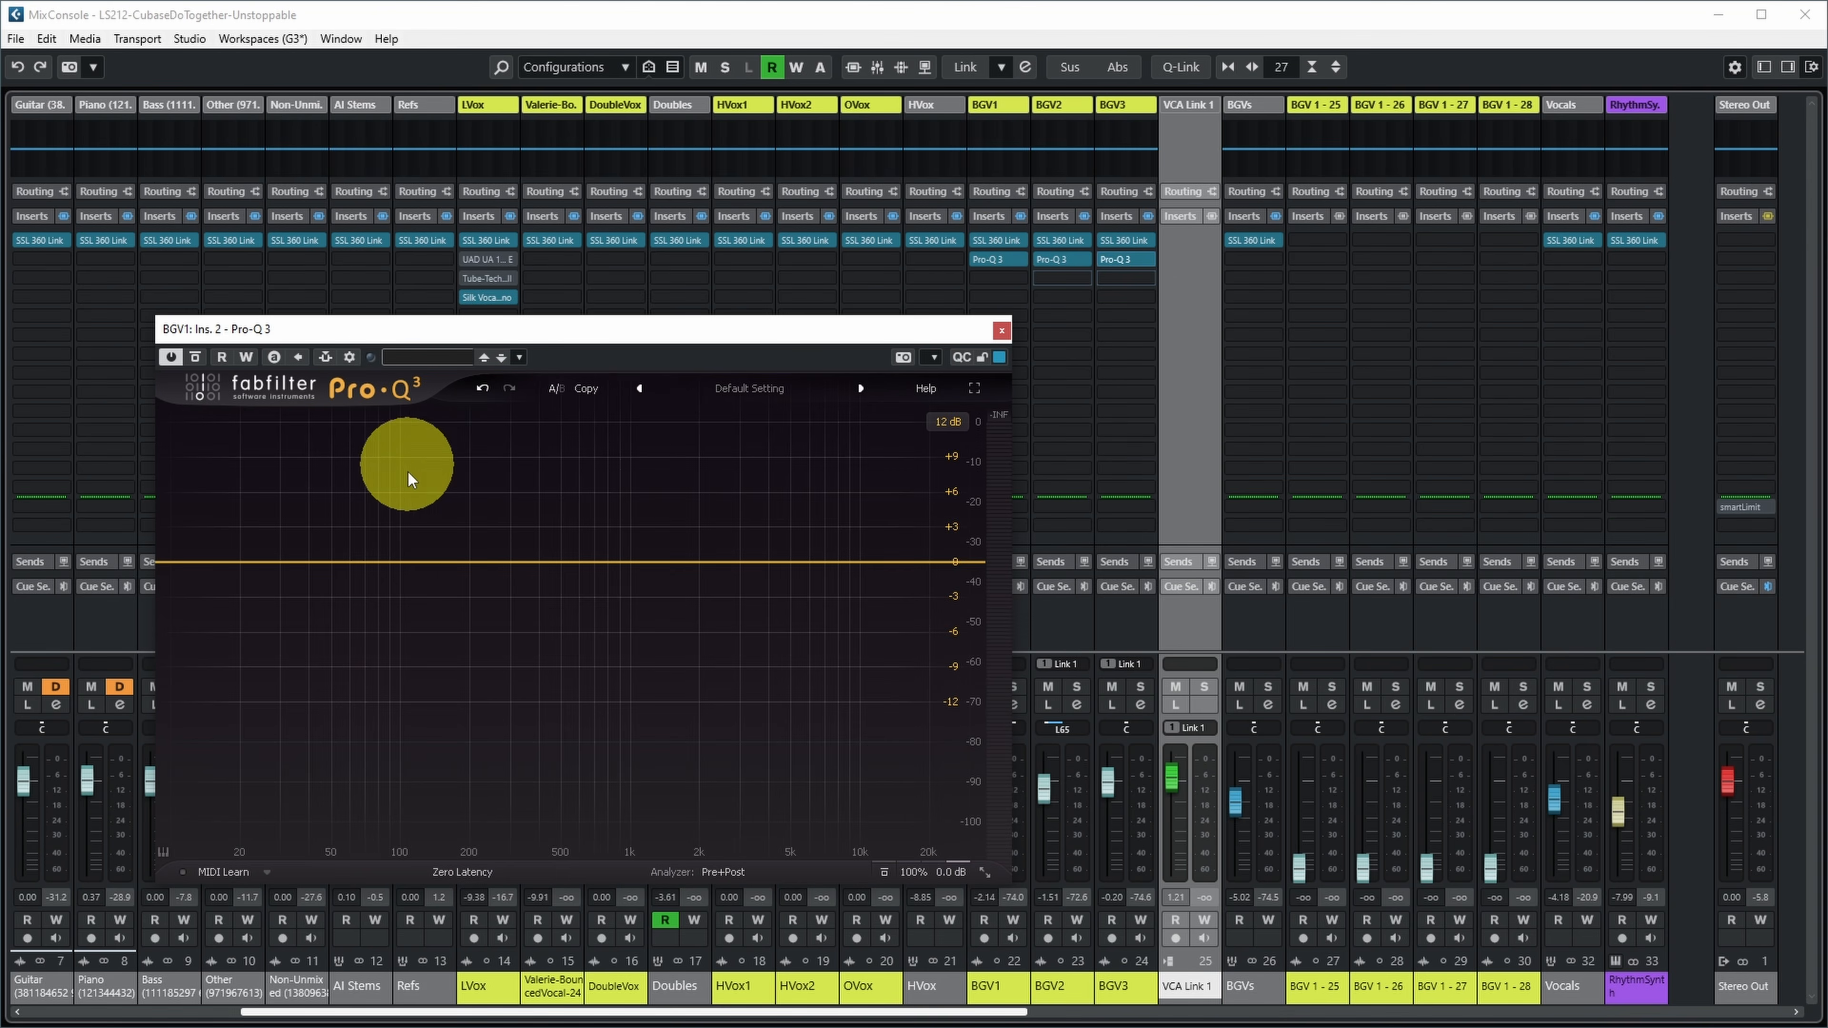
pyautogui.moveTo(437, 562); pyautogui.dragTo(439, 477)
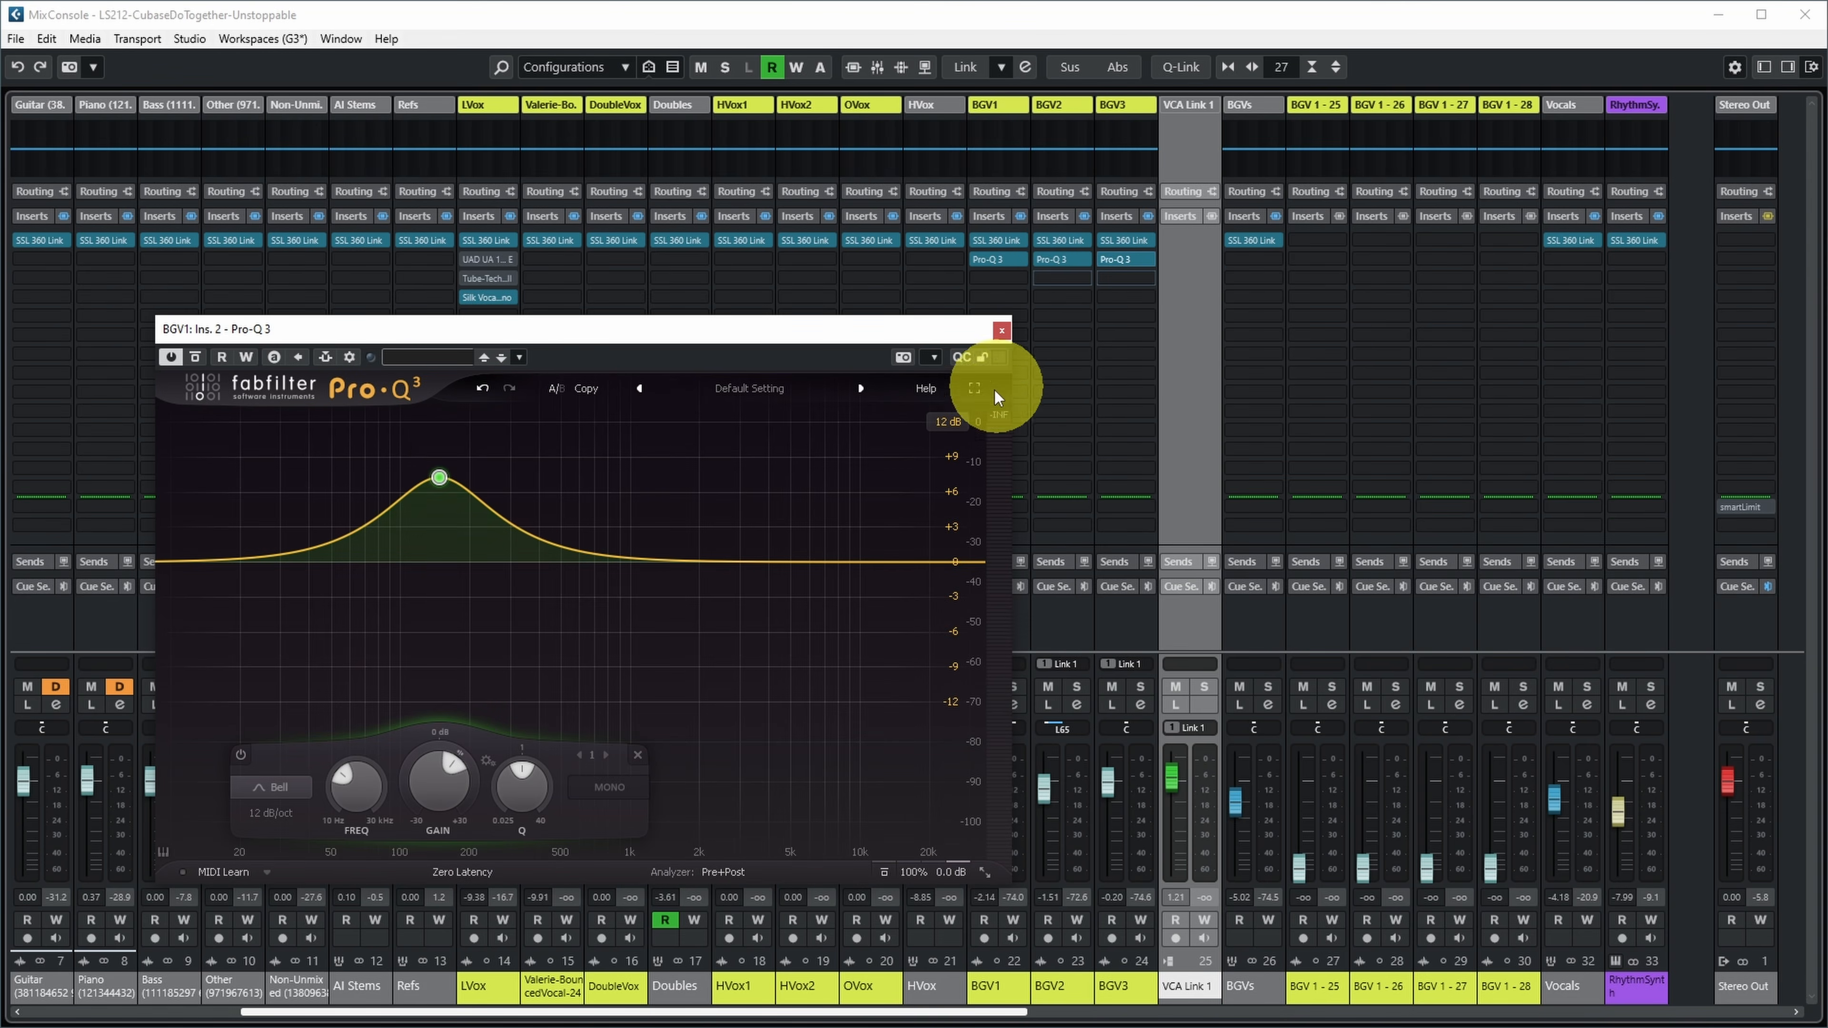
pyautogui.moveTo(1827, 353); pyautogui.dragTo(1542, 358)
pyautogui.moveTo(1099, 324); pyautogui.dragTo(1414, 340)
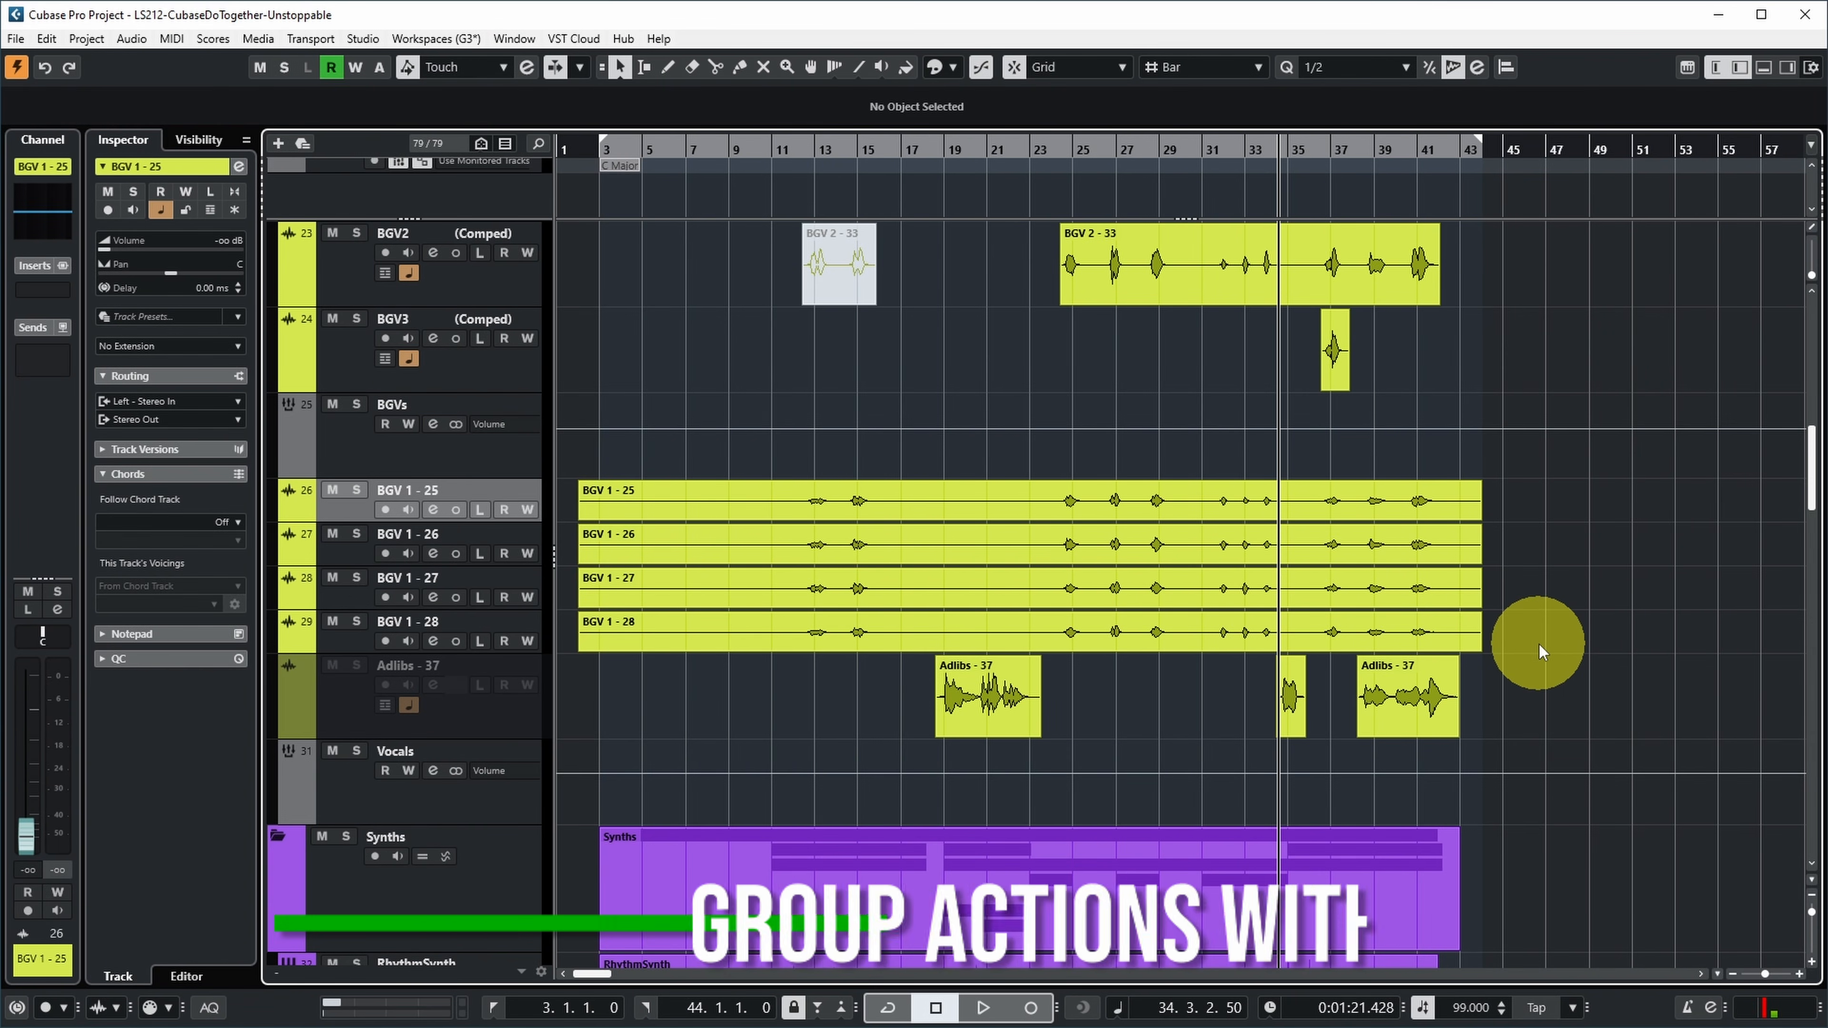
# Select the four events on tracks BGV 1 - 25 to BGV 1 - 28, and select those tracks one at a time.
pyautogui.moveTo(1542, 633); pyautogui.dragTo(1416, 504)
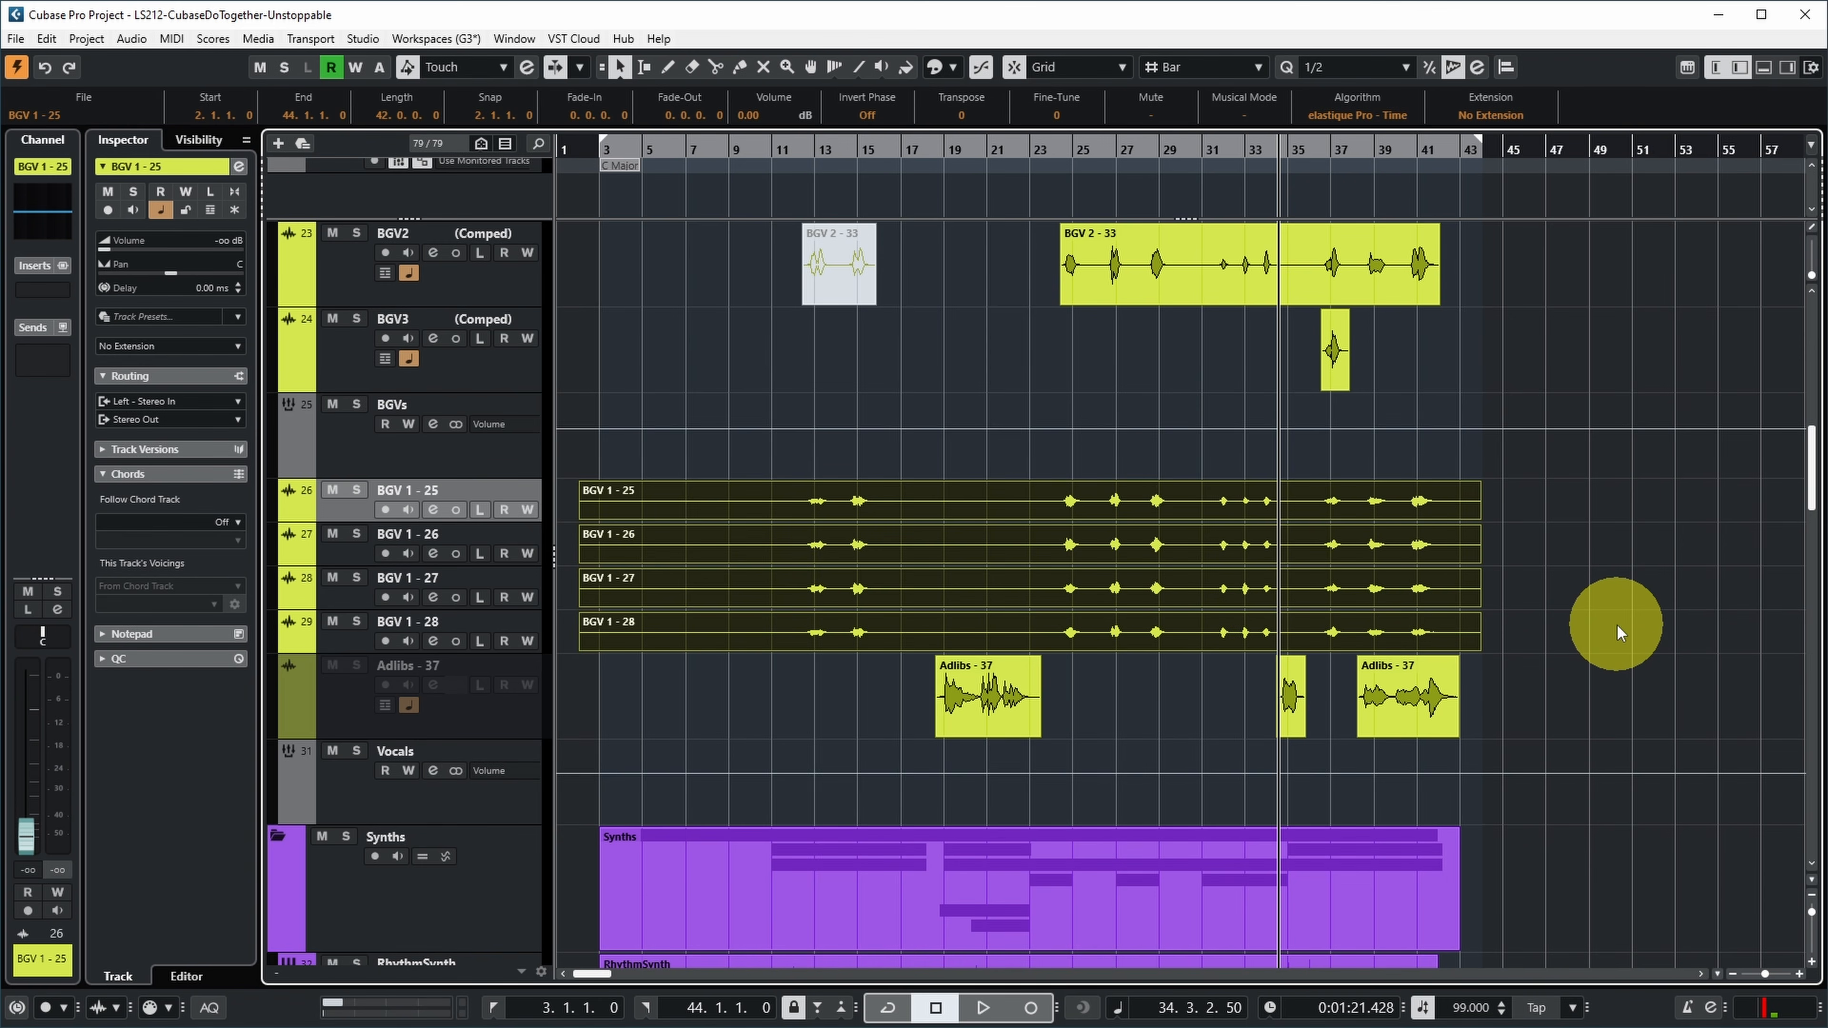
pyautogui.click(367, 514)
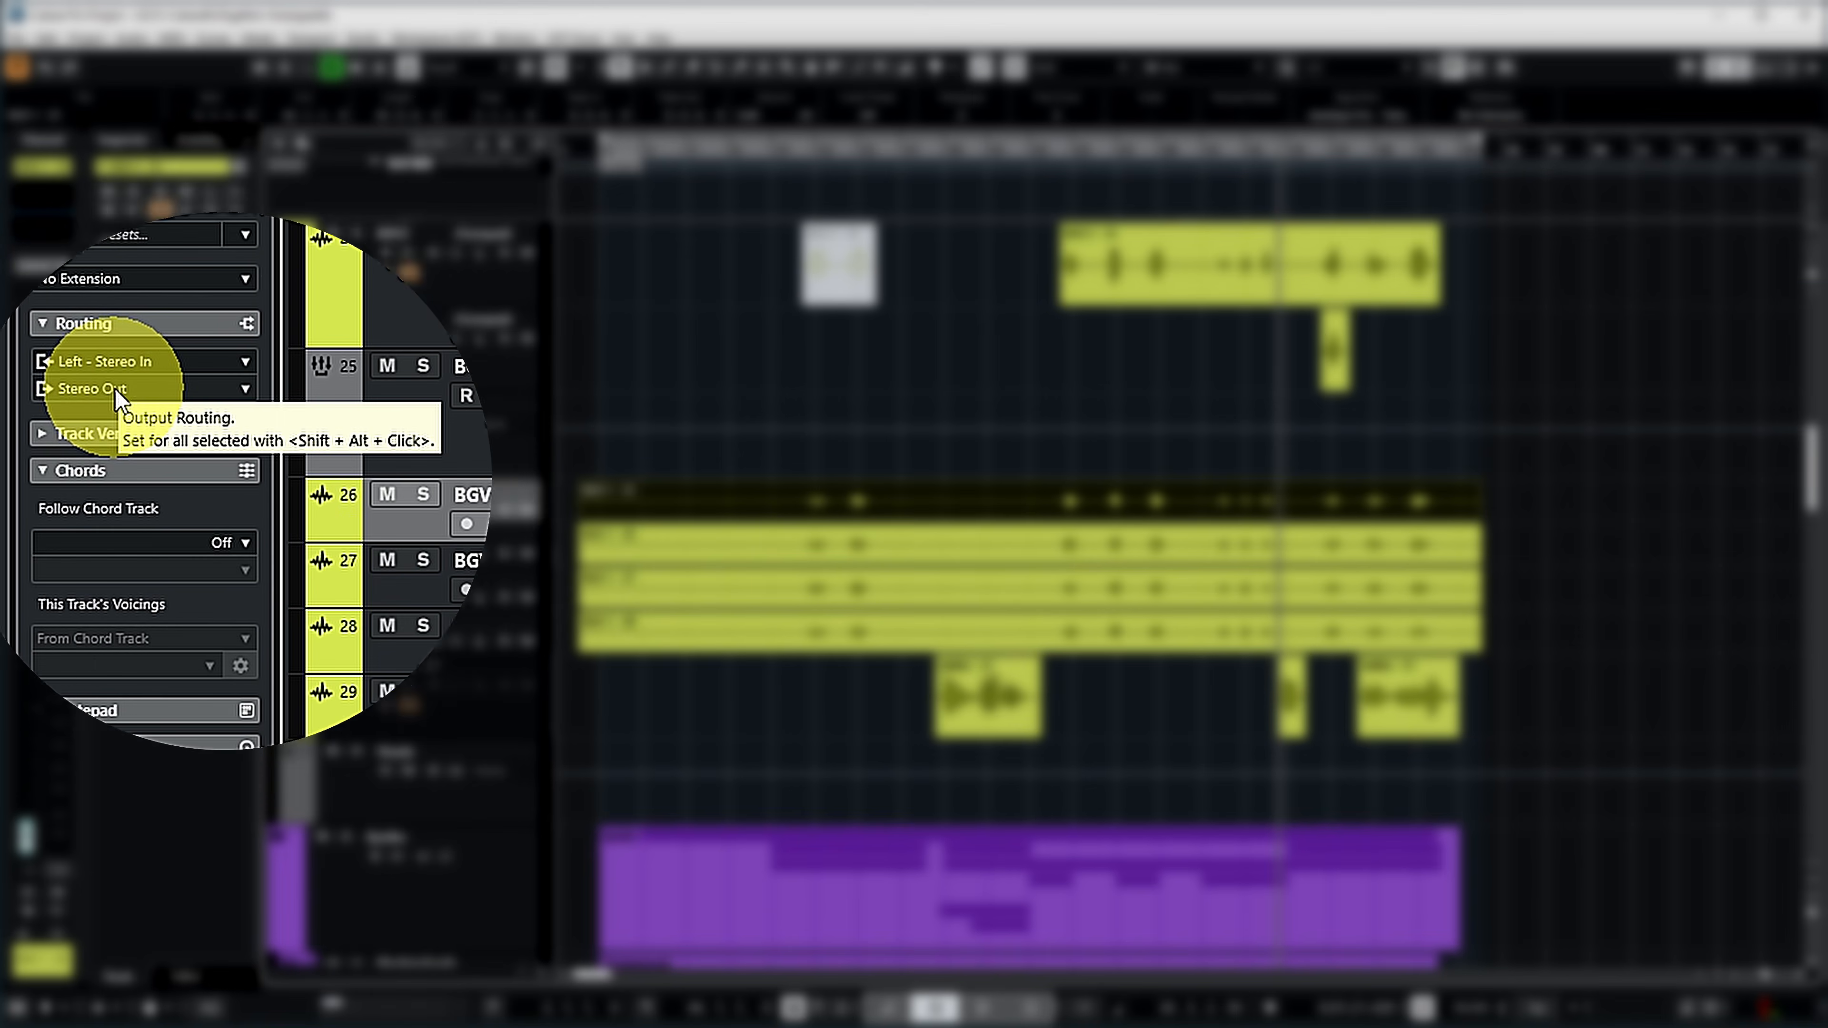
pyautogui.click(407, 594)
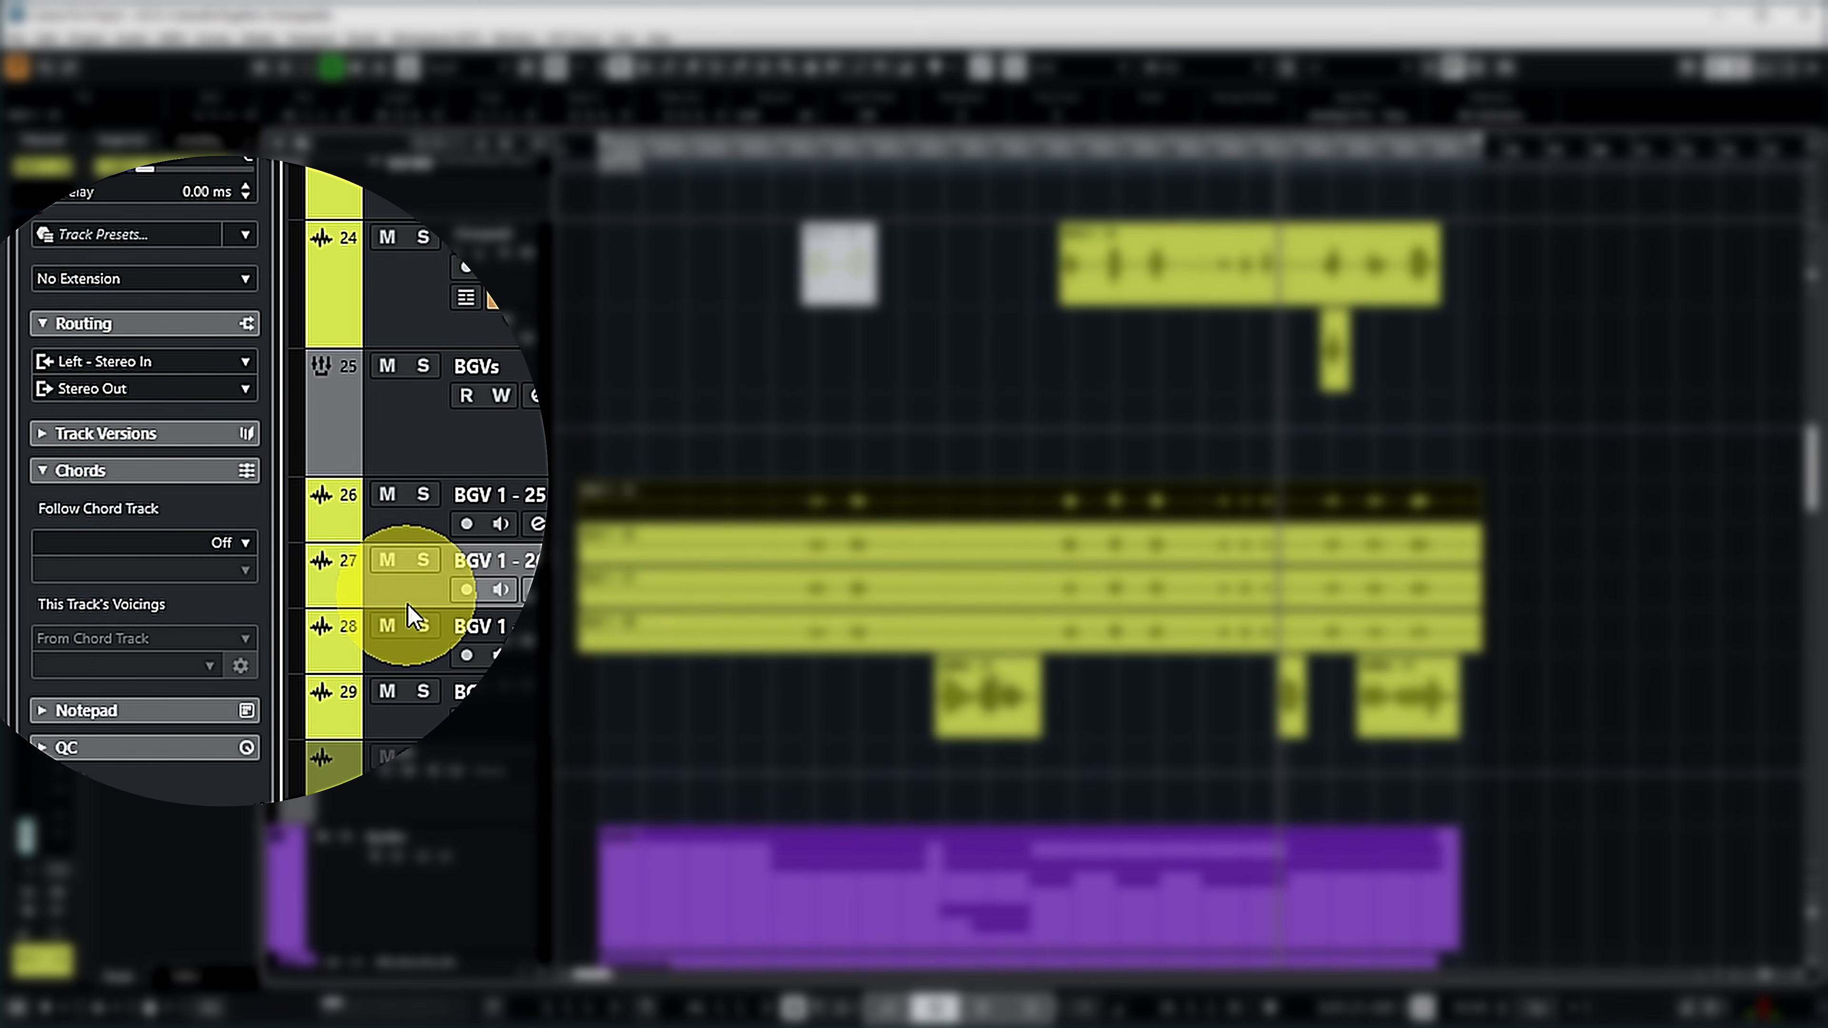
pyautogui.click(415, 663)
pyautogui.click(398, 719)
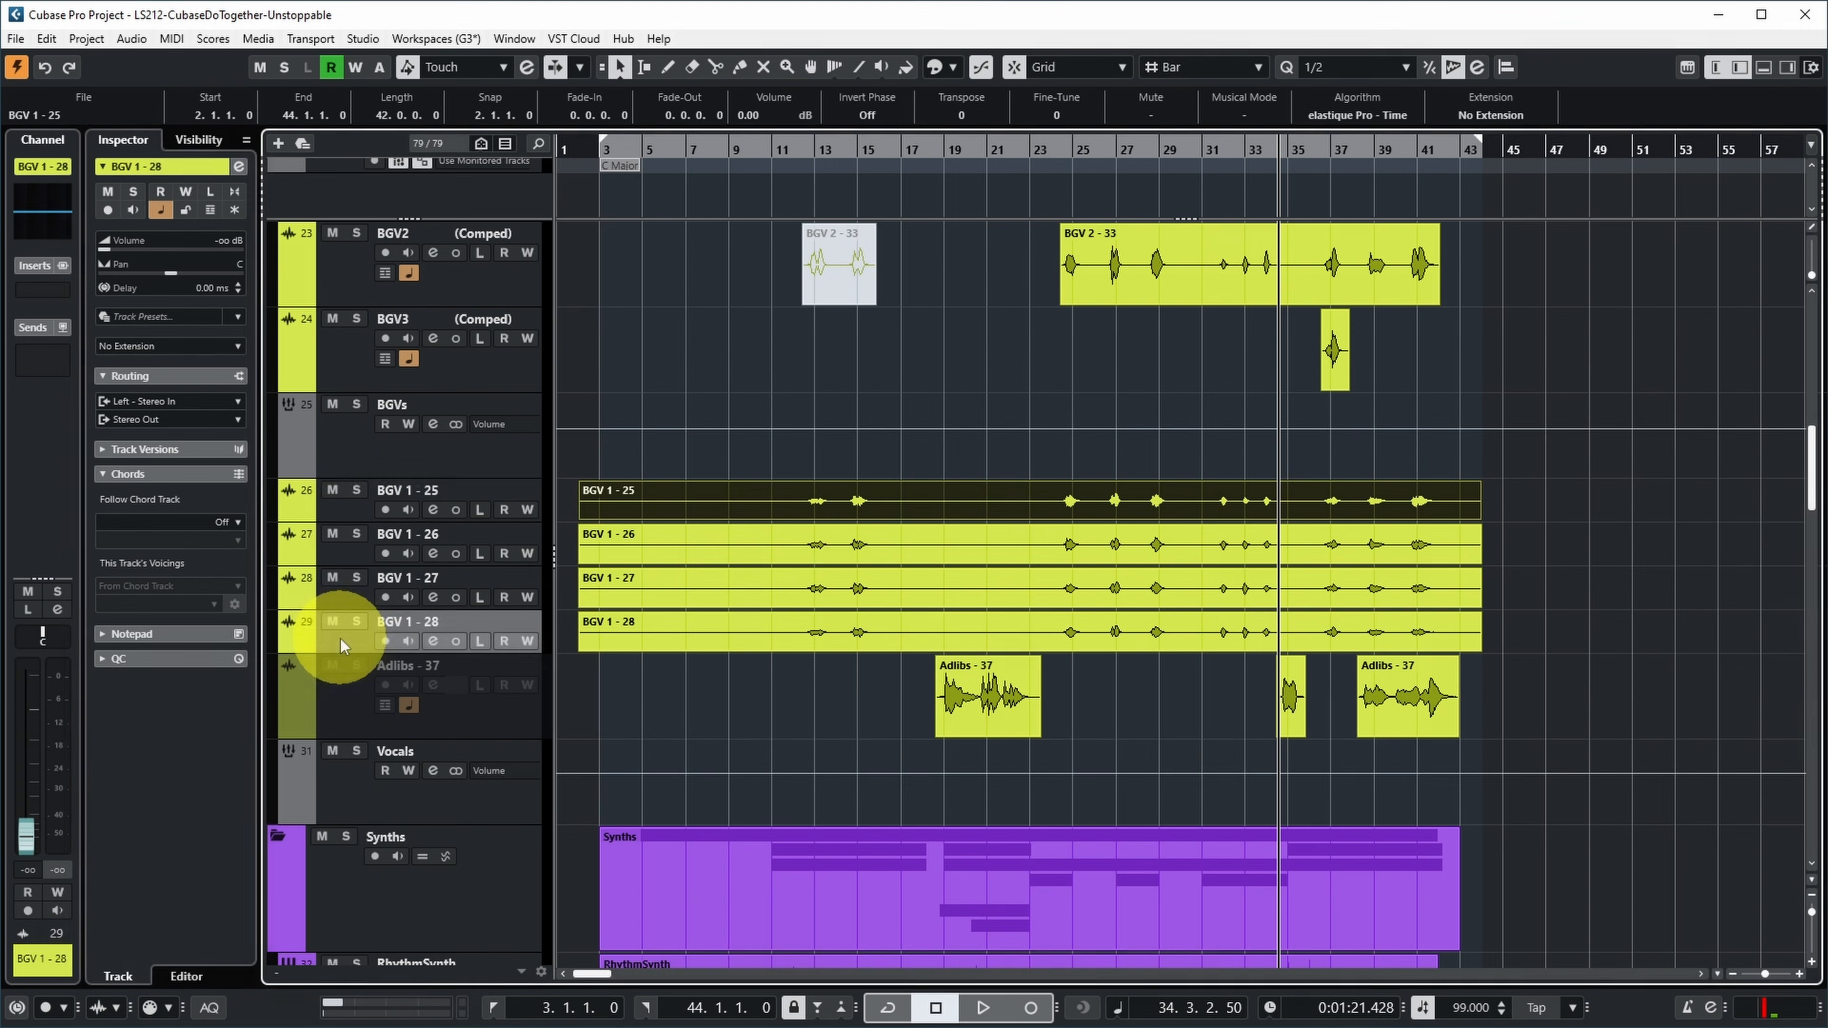
# Select the BGV 1 - 25 track and look through its available output routing destinations.
pyautogui.click(359, 514)
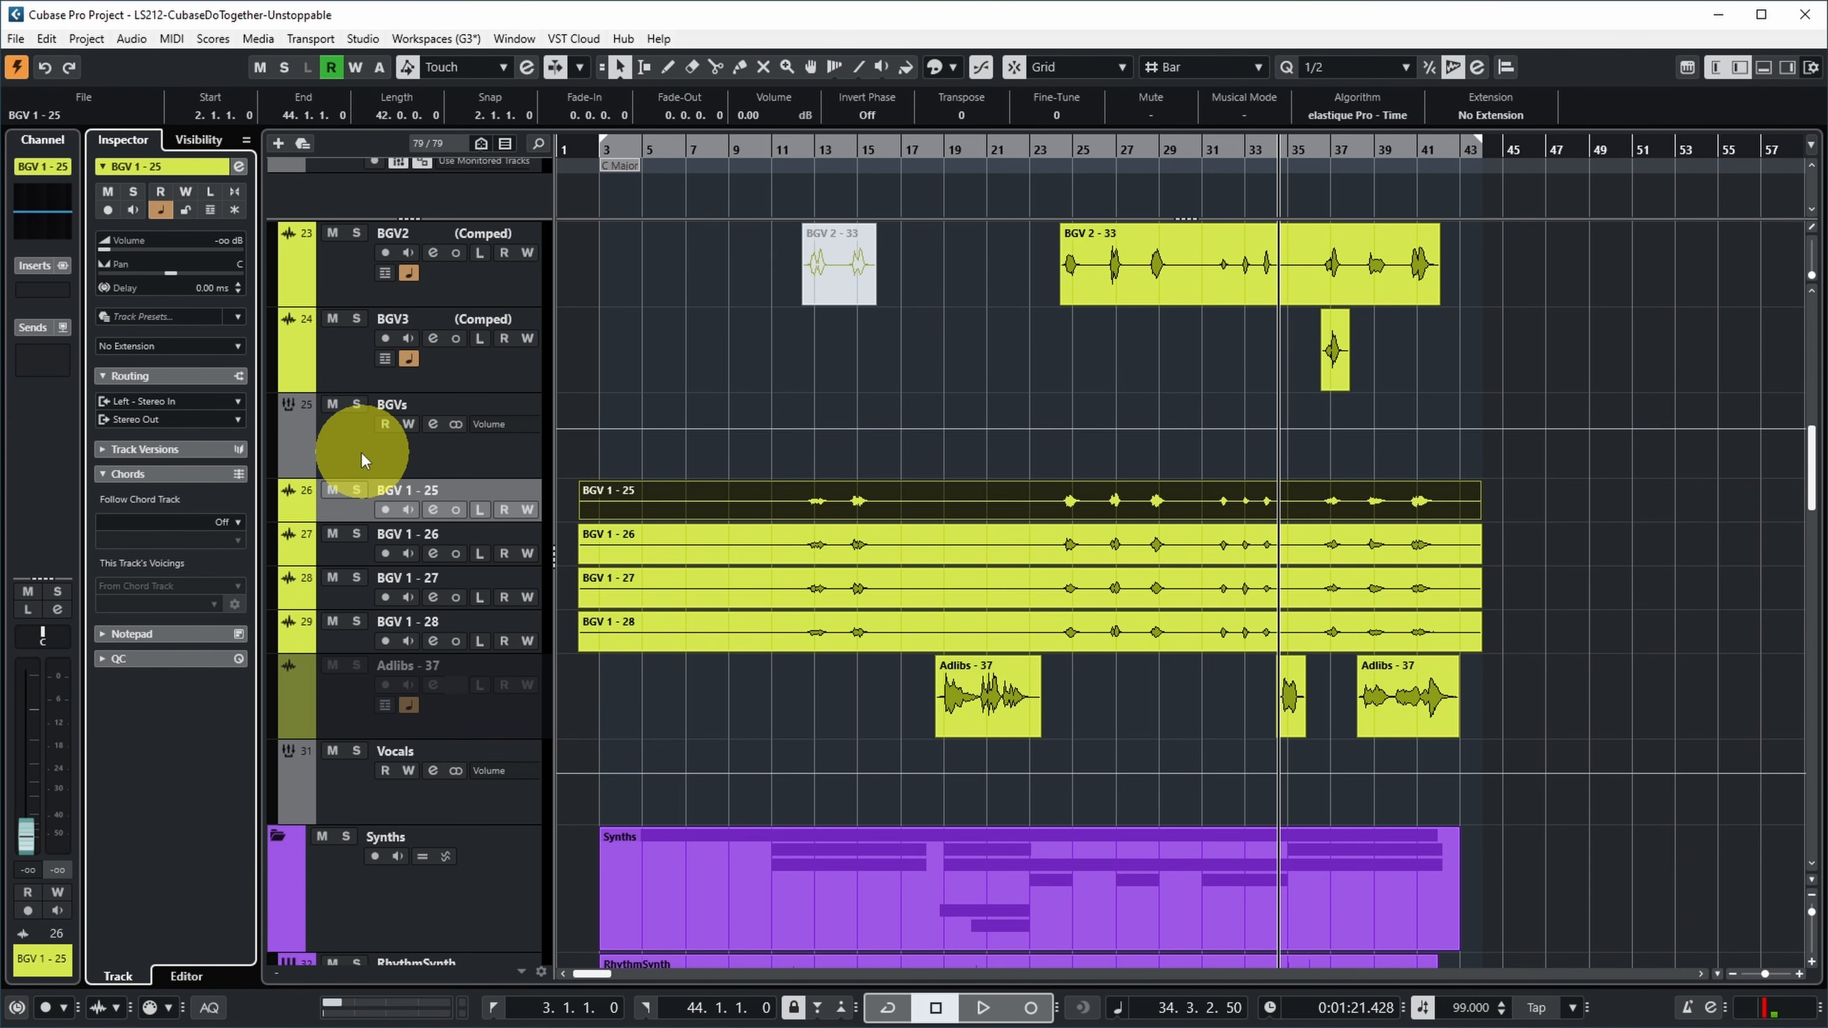
pyautogui.click(134, 421)
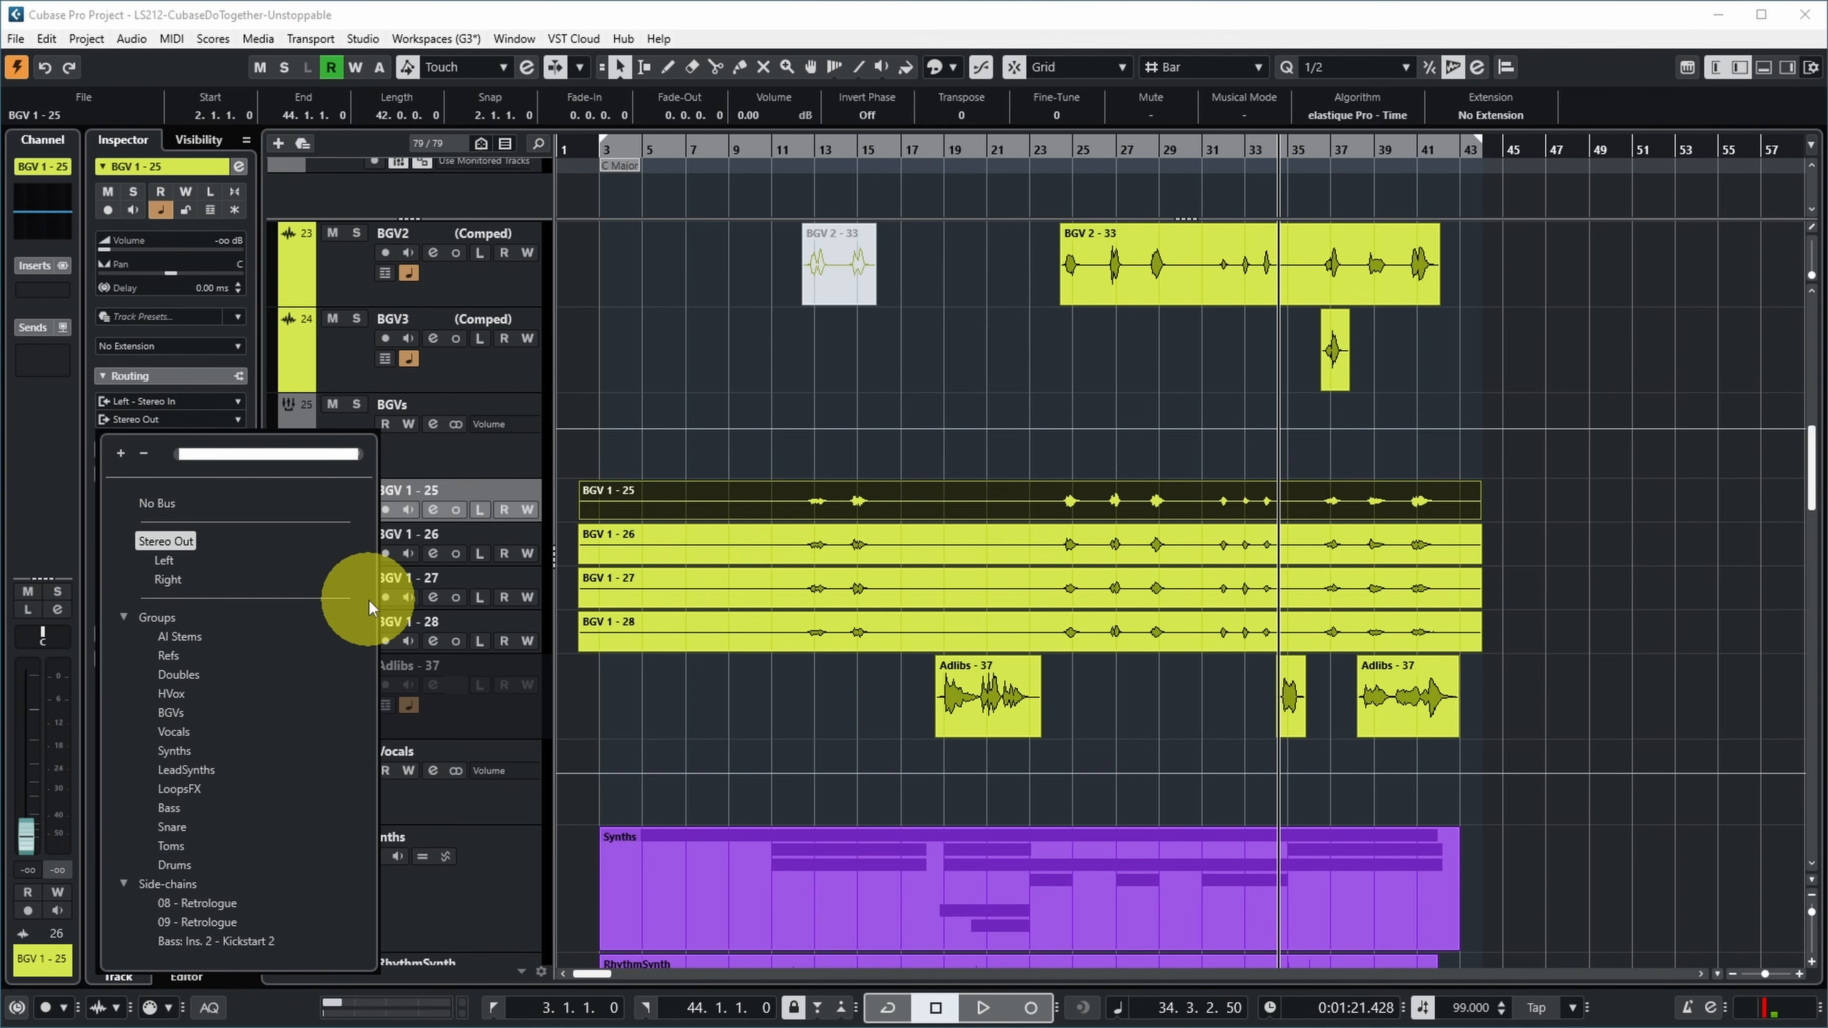
pyautogui.click(502, 495)
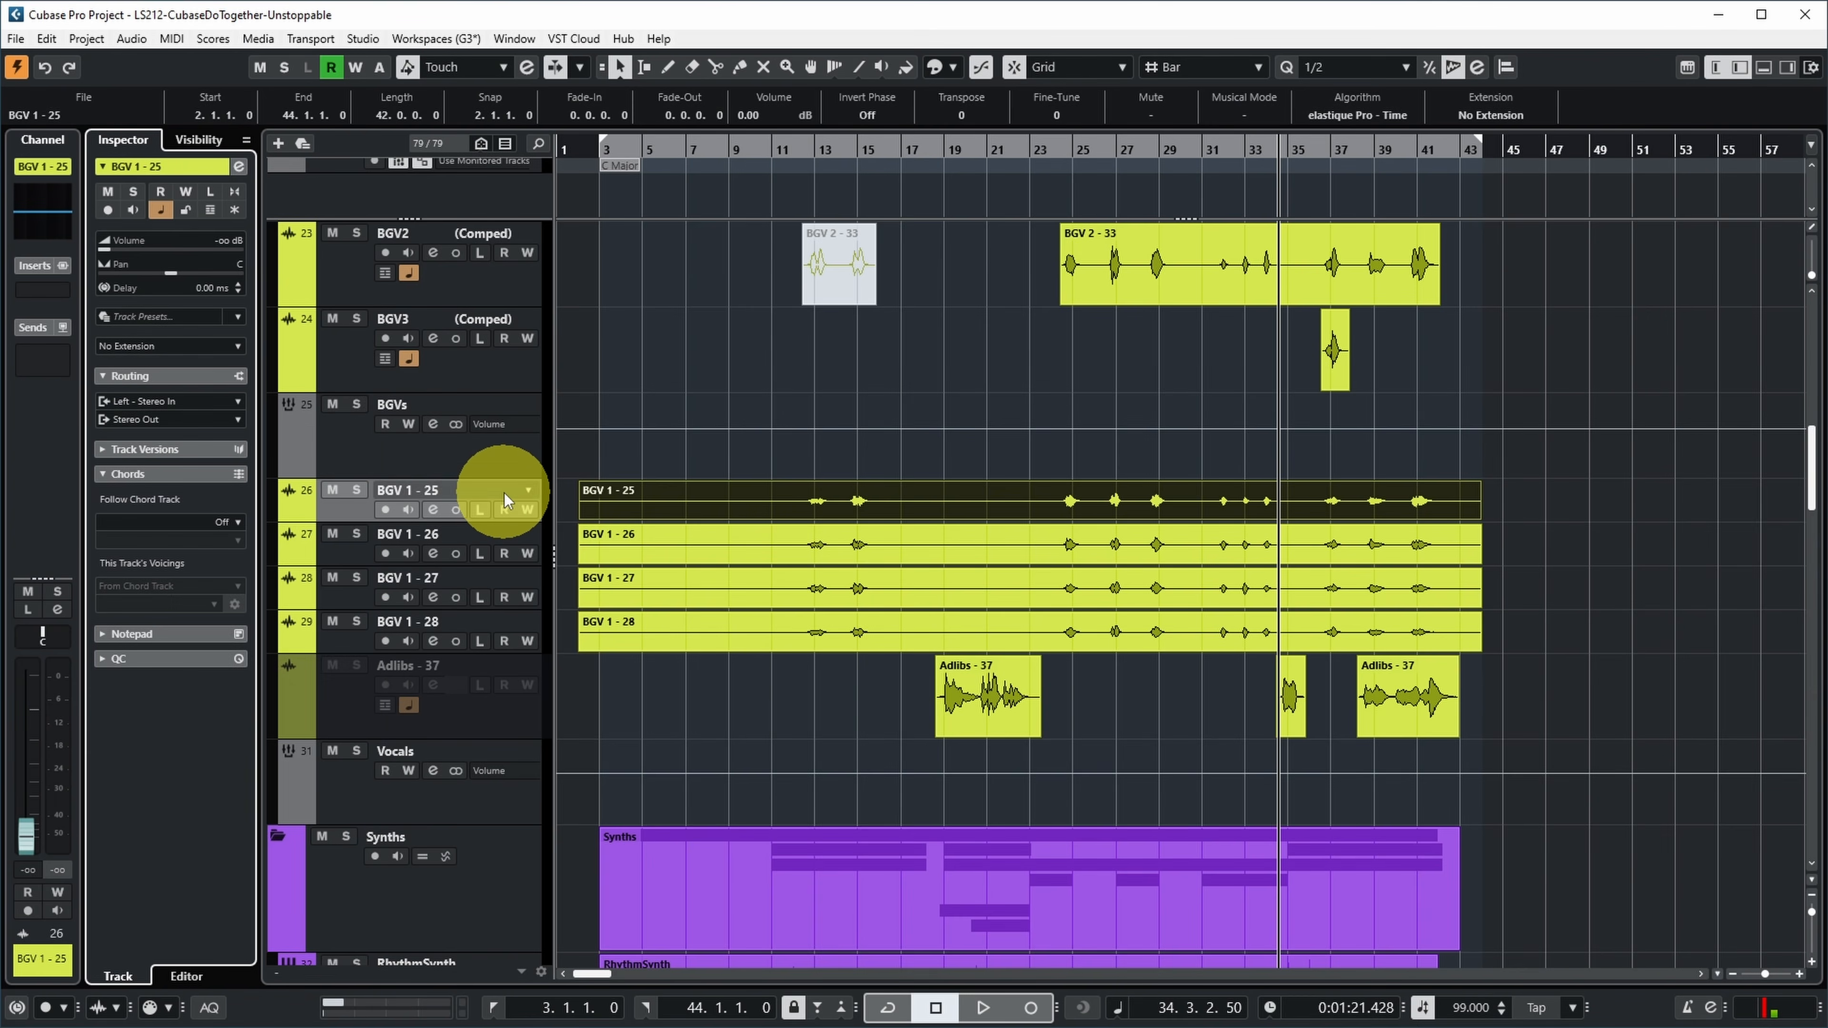
# Add tracks BGV 1 - 26, BGV 1 - 27 and BGV 1 - 28 to the selection alongside BGV 1 - 25.
pyautogui.keyDown('ctrl'); pyautogui.click(354, 556); pyautogui.keyUp('ctrl')
pyautogui.keyDown('ctrl'); pyautogui.click(356, 584); pyautogui.keyUp('ctrl')
pyautogui.keyDown('ctrl'); pyautogui.click(354, 633); pyautogui.keyUp('ctrl')
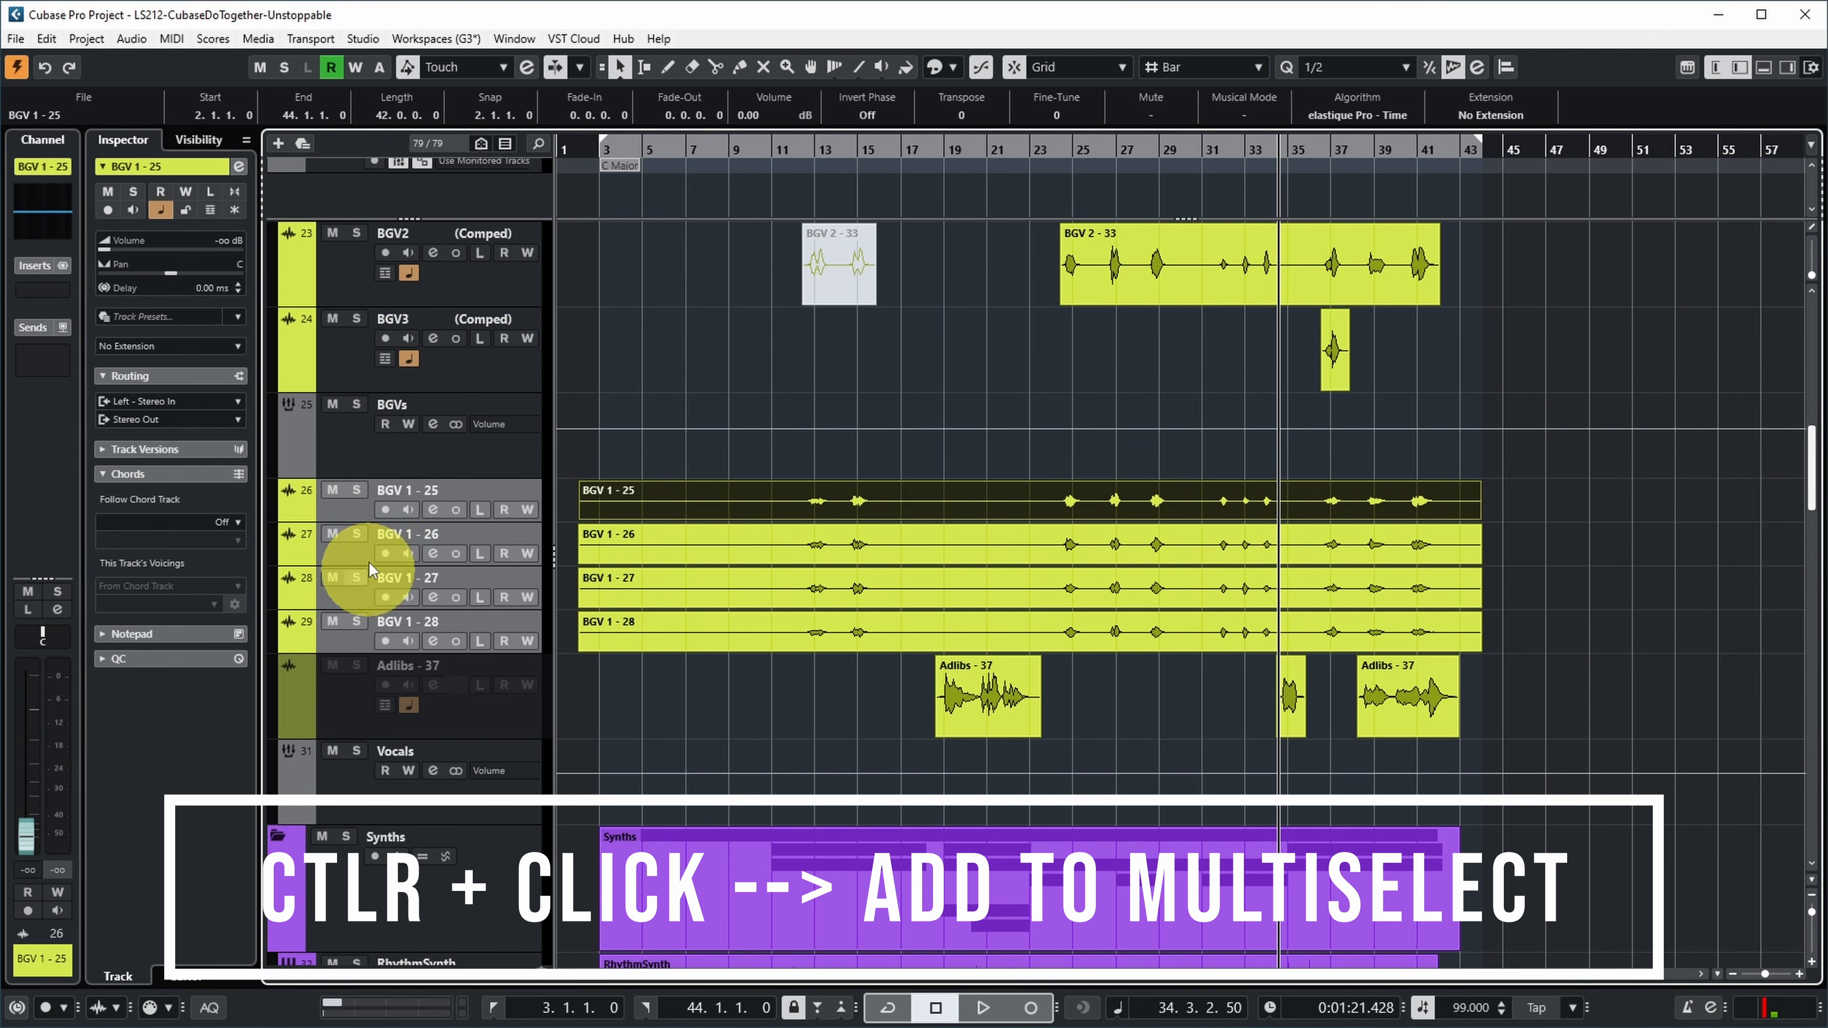
# Select tracks BGV 1 - 25 to BGV 1 - 28 and route the outputs of all four to the BGVs group at once.
pyautogui.click(346, 511)
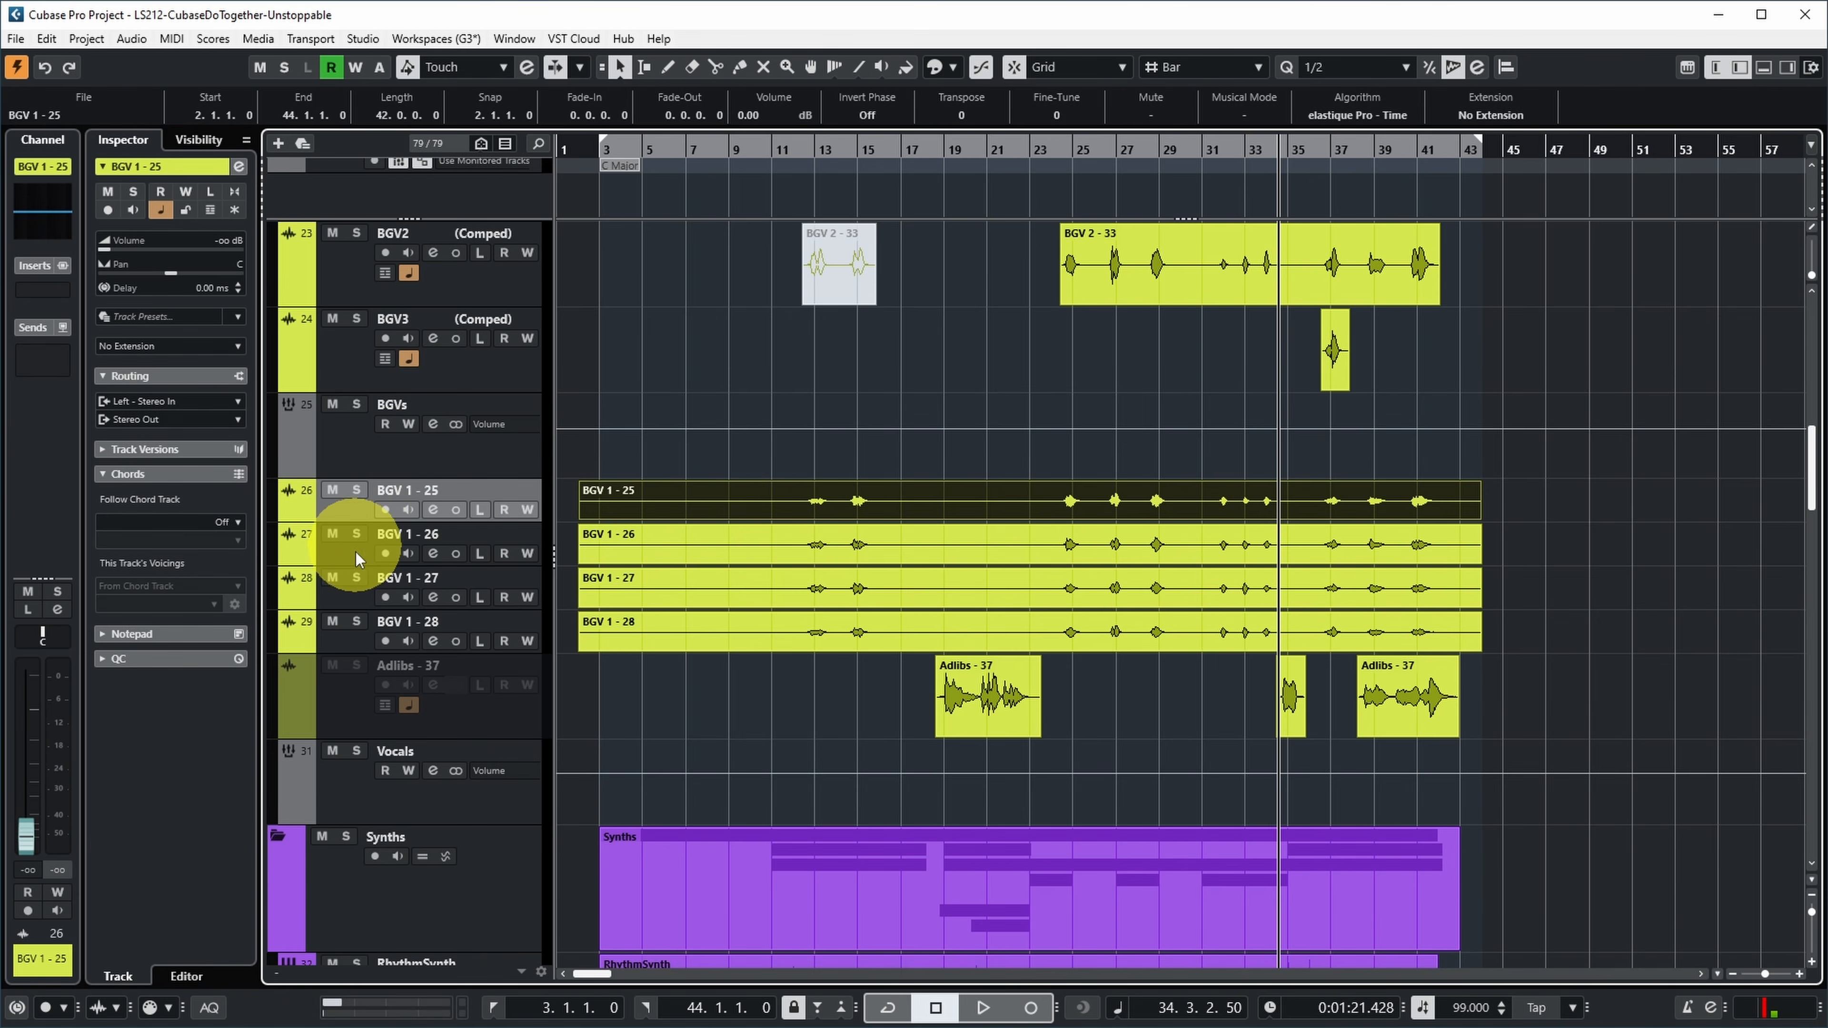
pyautogui.keyDown('shift'); pyautogui.click(351, 639); pyautogui.keyUp('shift')
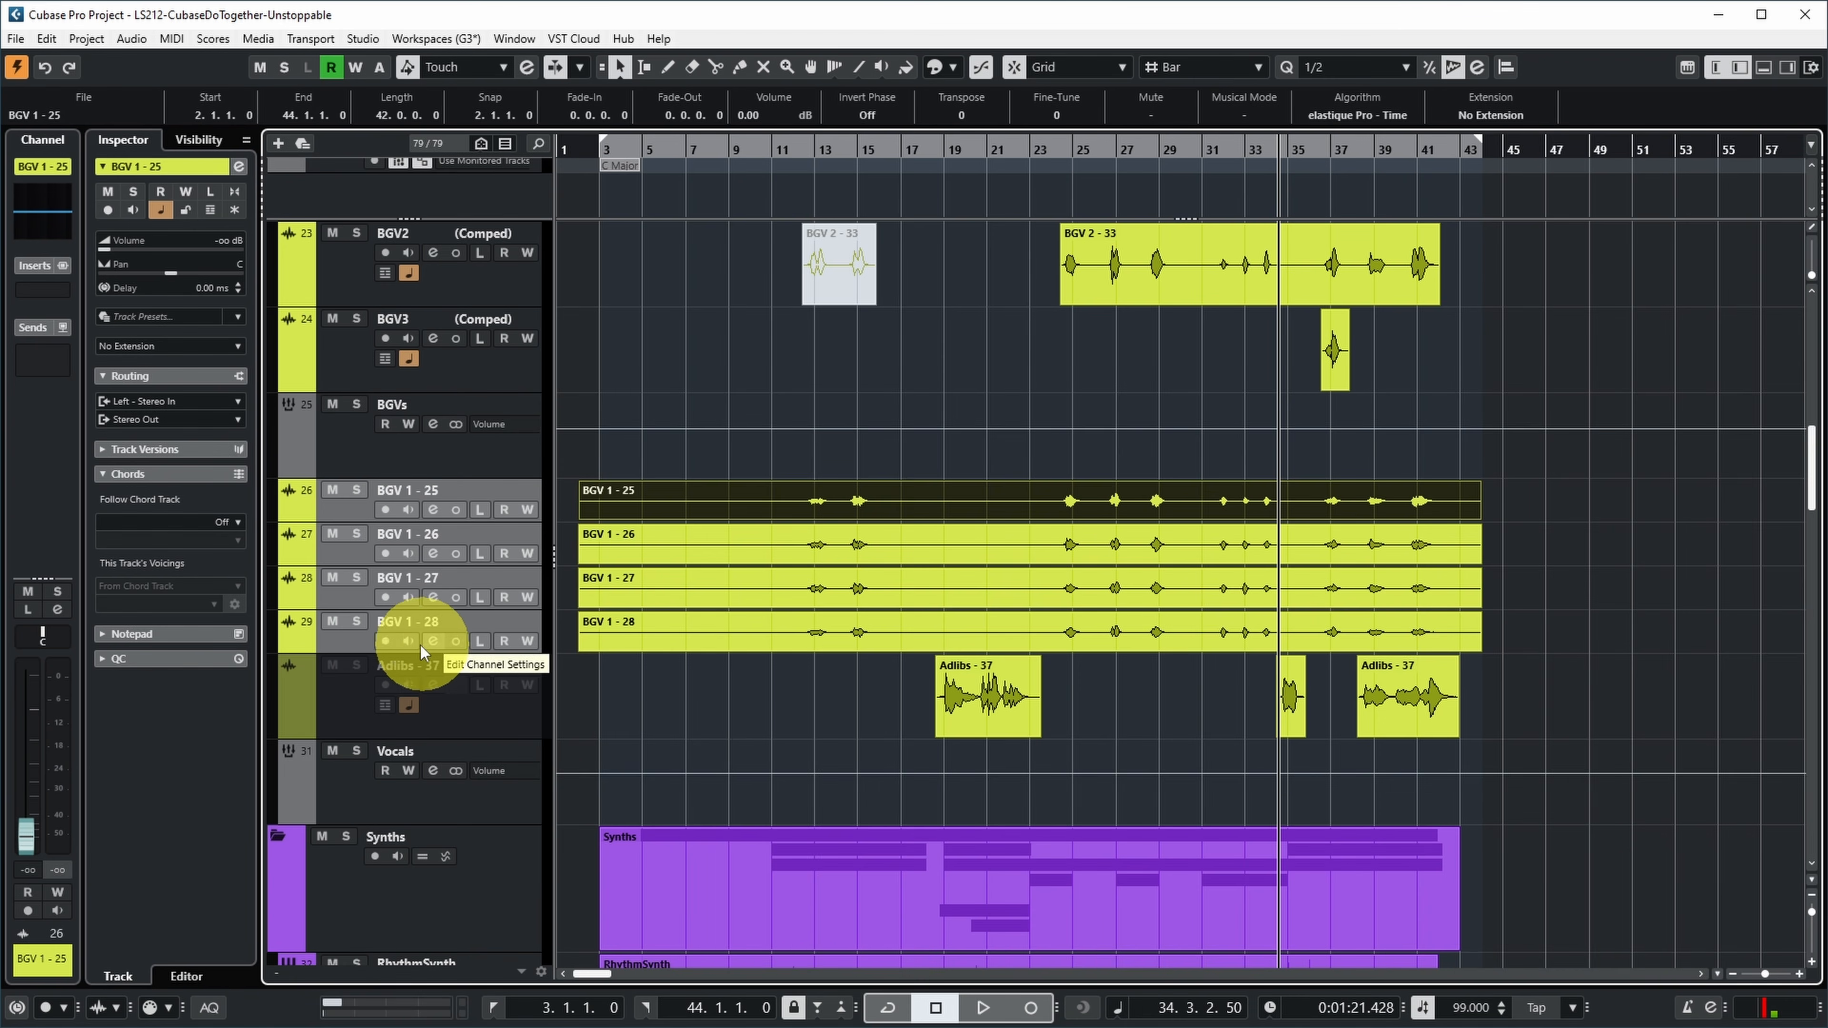
pyautogui.click(167, 422)
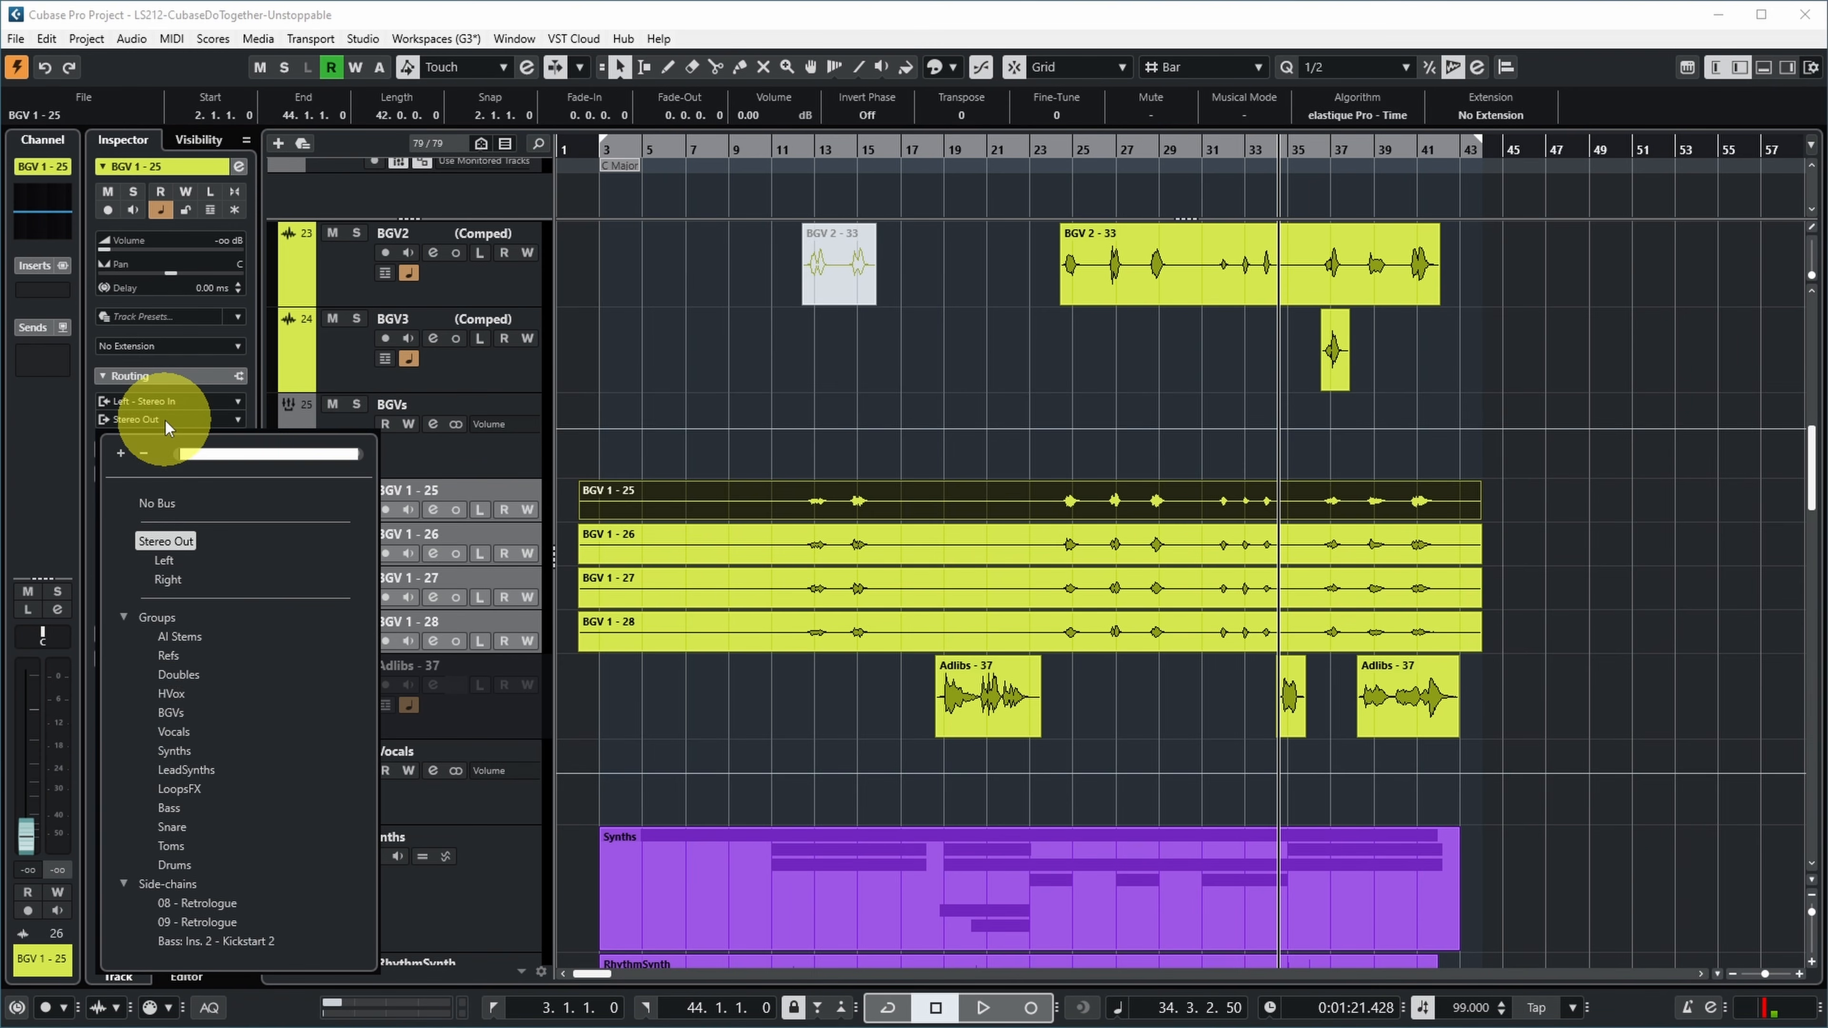
pyautogui.keyDown('alt'); pyautogui.keyDown('shift'); pyautogui.click(172, 711); pyautogui.keyUp('shift'); pyautogui.keyUp('alt')
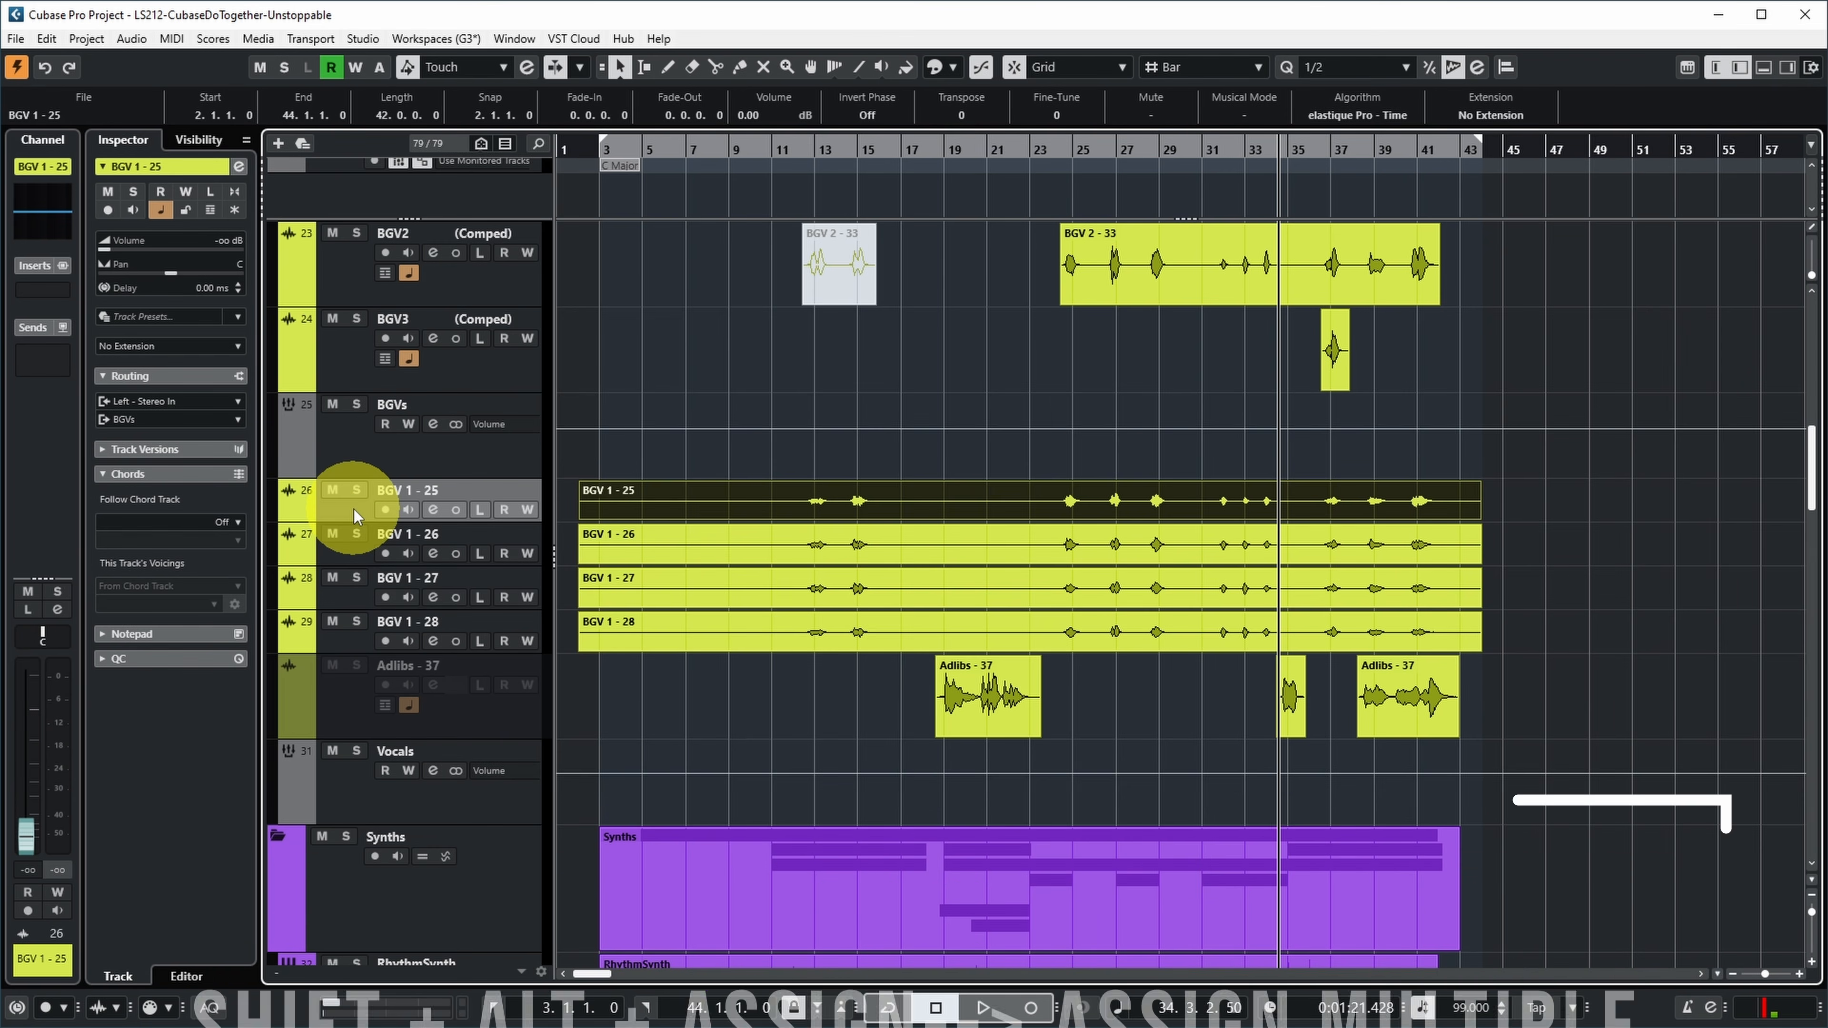
# Check the output routing of tracks BGV 1 - 26, BGV 1 - 27 and BGV 1 - 28 one at a time.
pyautogui.click(349, 551)
pyautogui.click(349, 592)
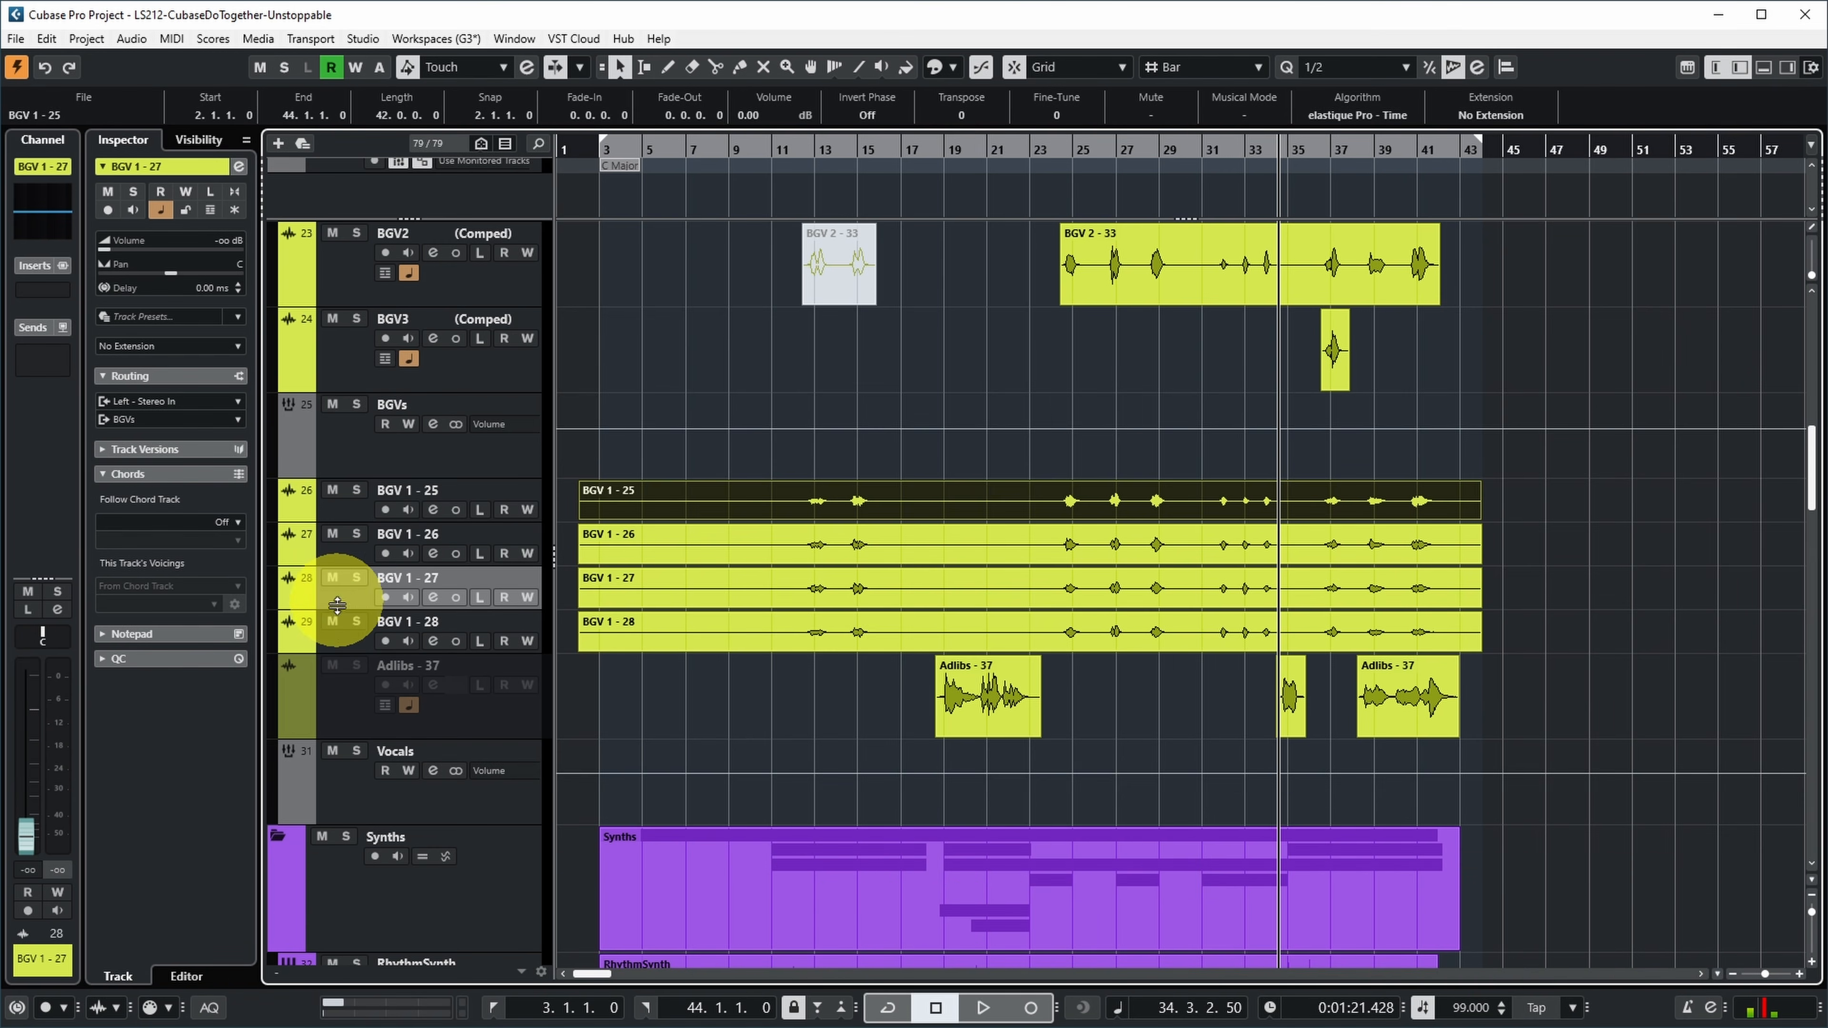
pyautogui.click(338, 638)
# Select tracks BGV 1 - 25 to BGV 1 - 28 and load the Pro-Q 3 EQ in the first insert slot of all four.
pyautogui.click(340, 514)
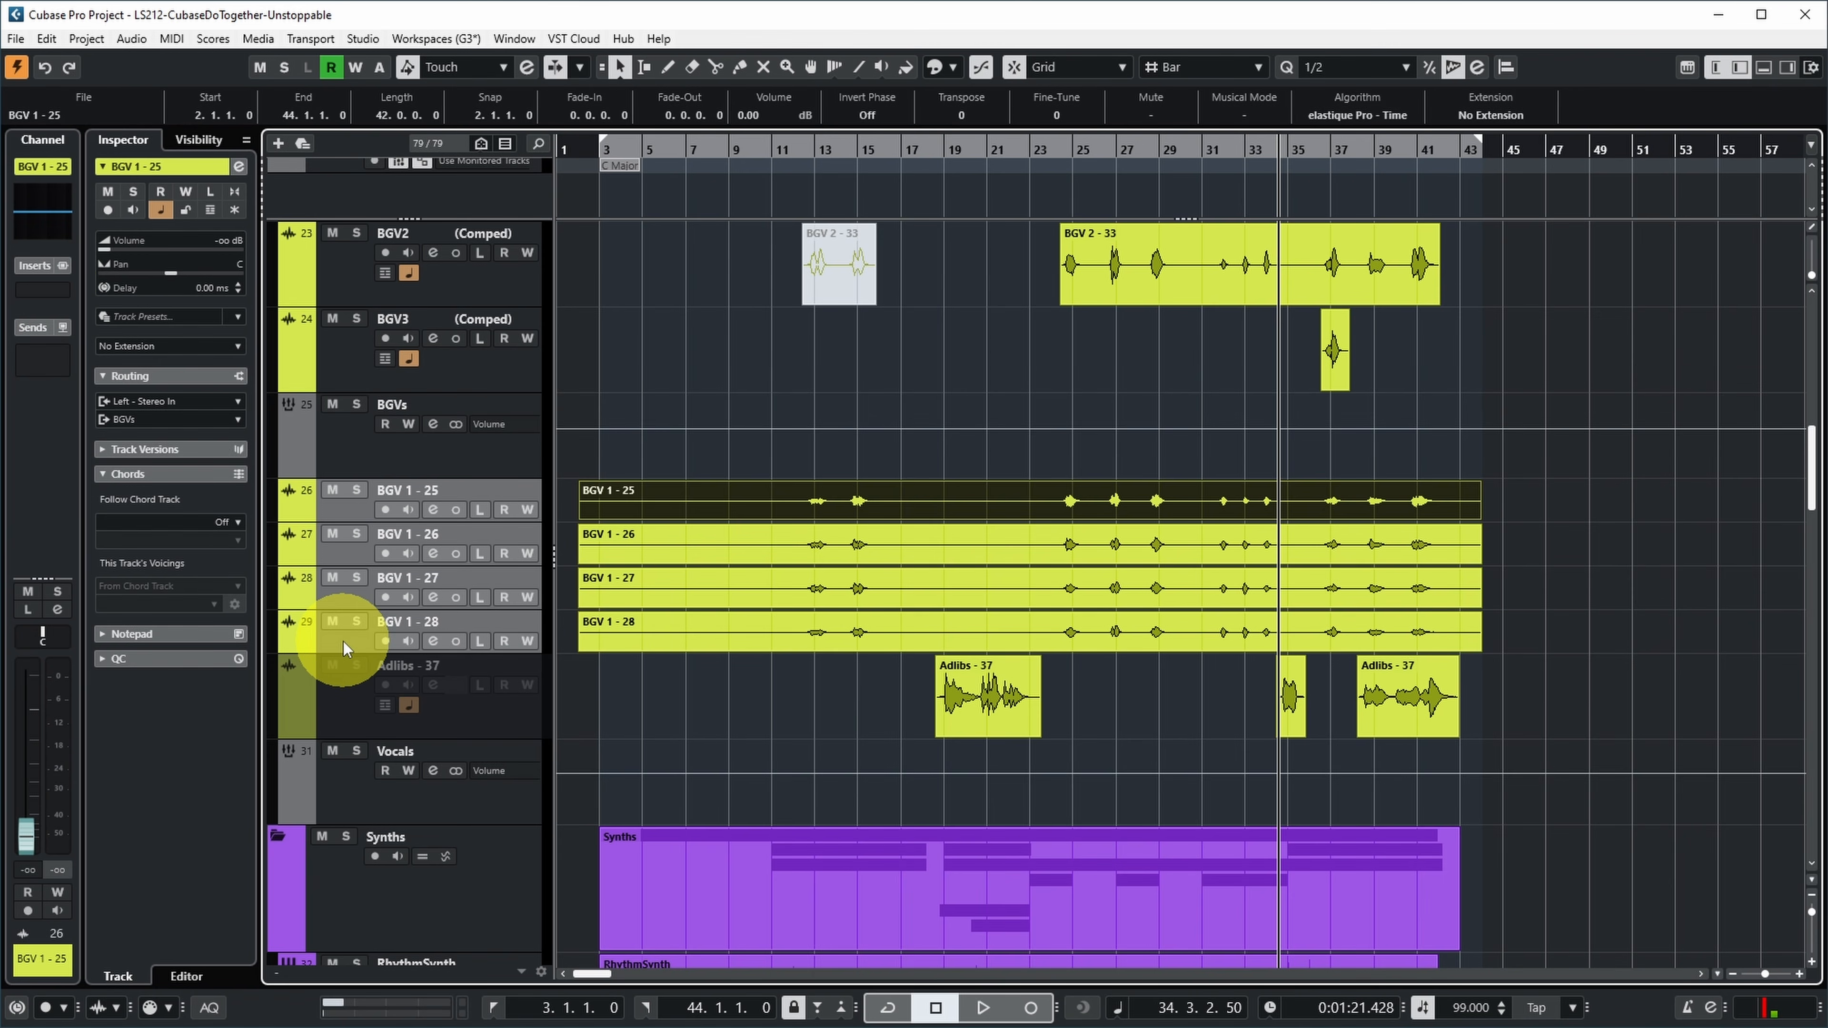
pyautogui.click(63, 295)
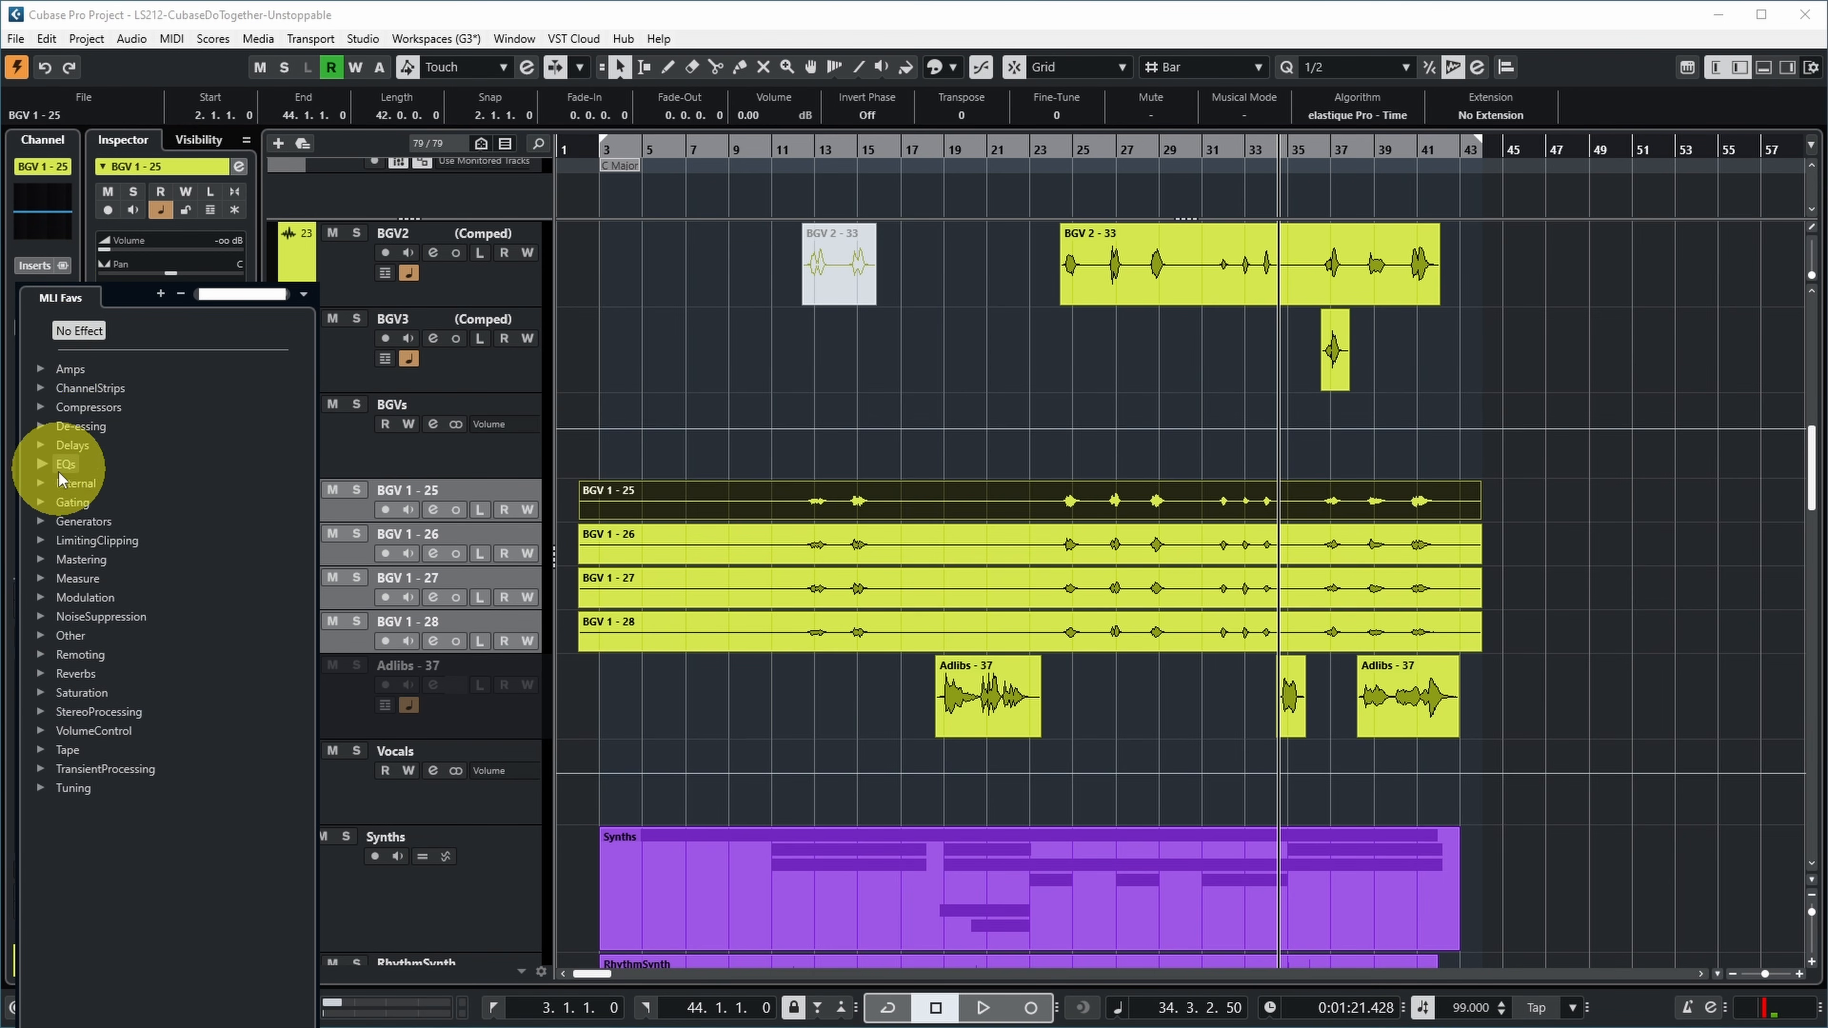
pyautogui.click(41, 464)
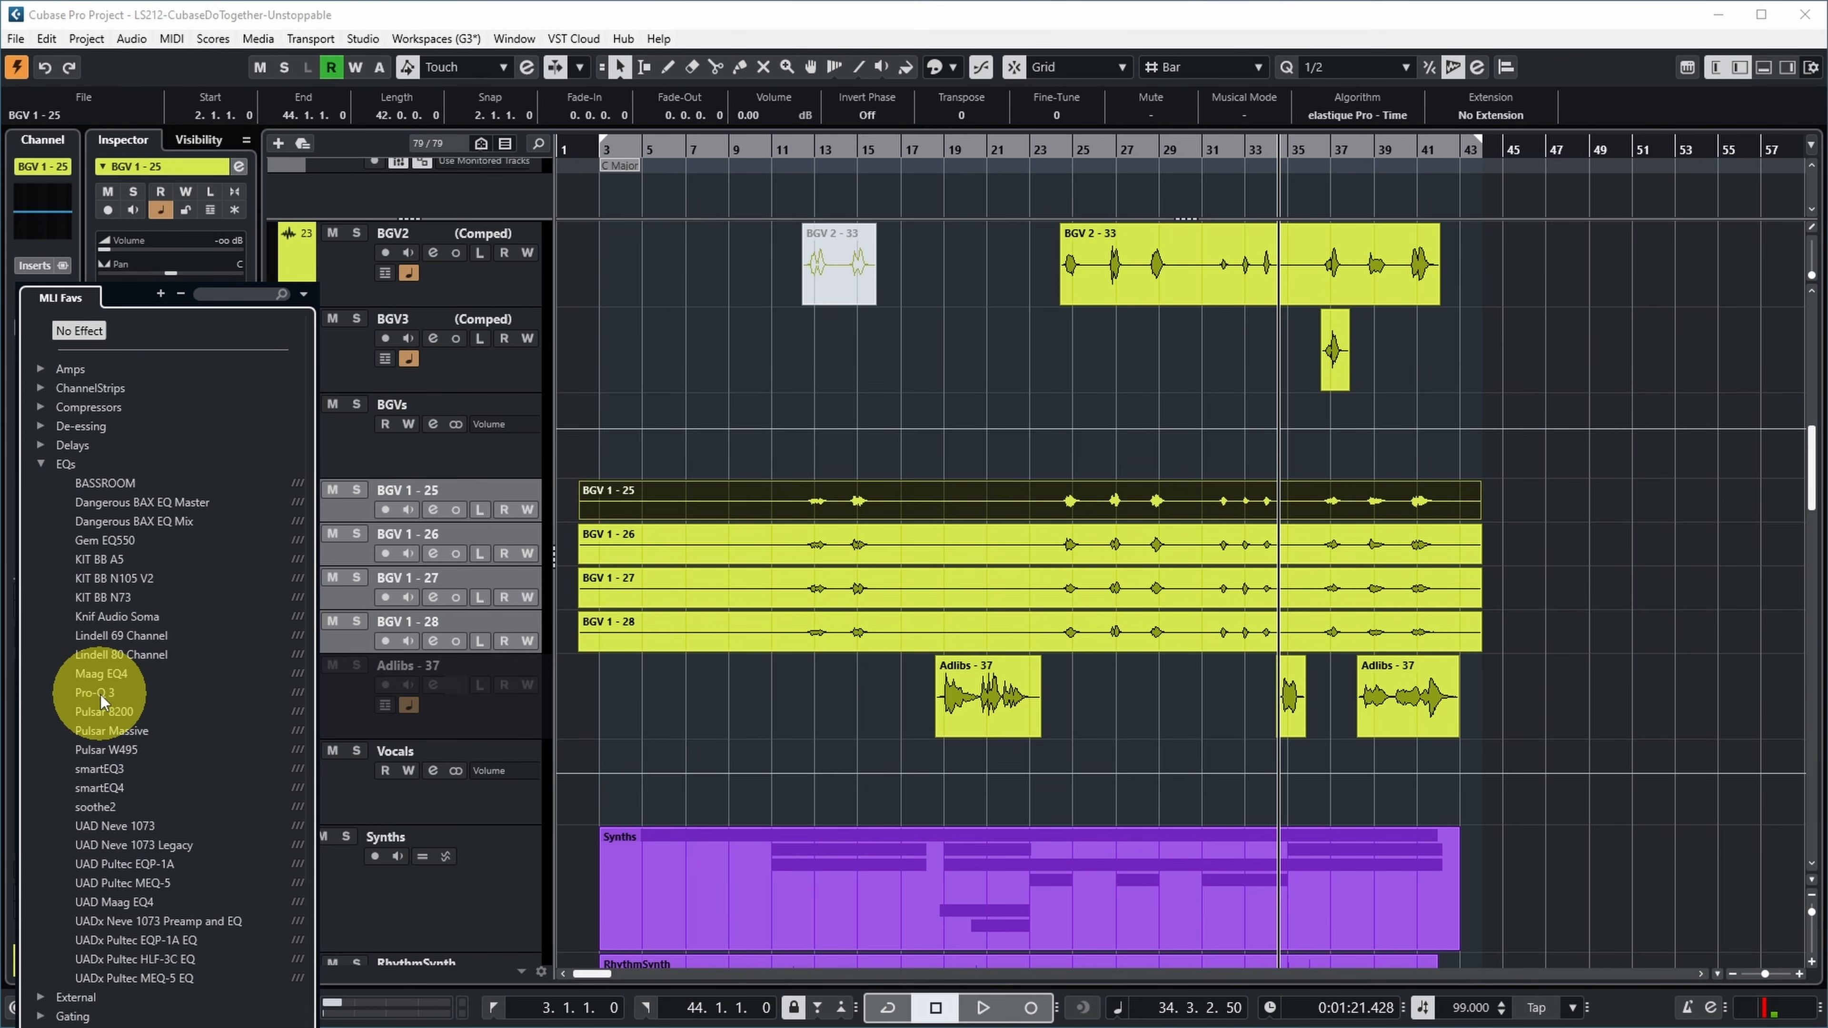
pyautogui.click(100, 693)
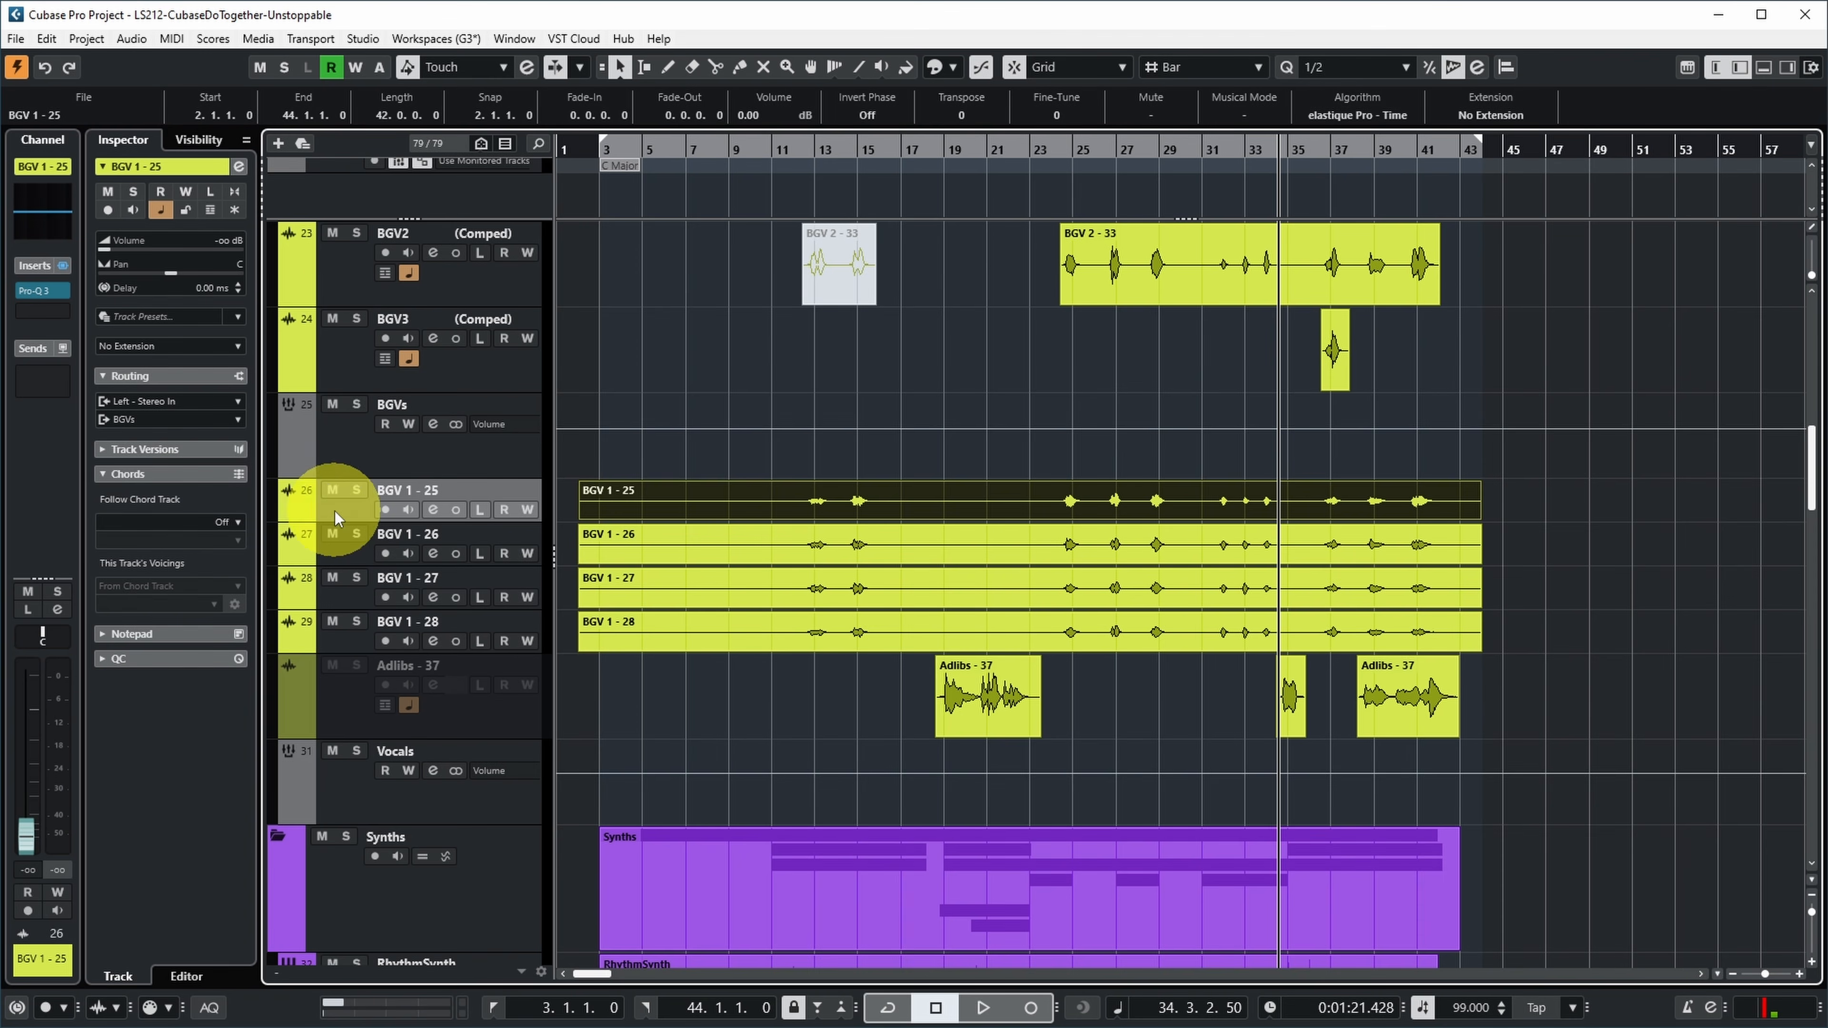
# Check the inserts of tracks BGV 1 - 26, BGV 1 - 27 and BGV 1 - 28 one at a time.
pyautogui.click(346, 550)
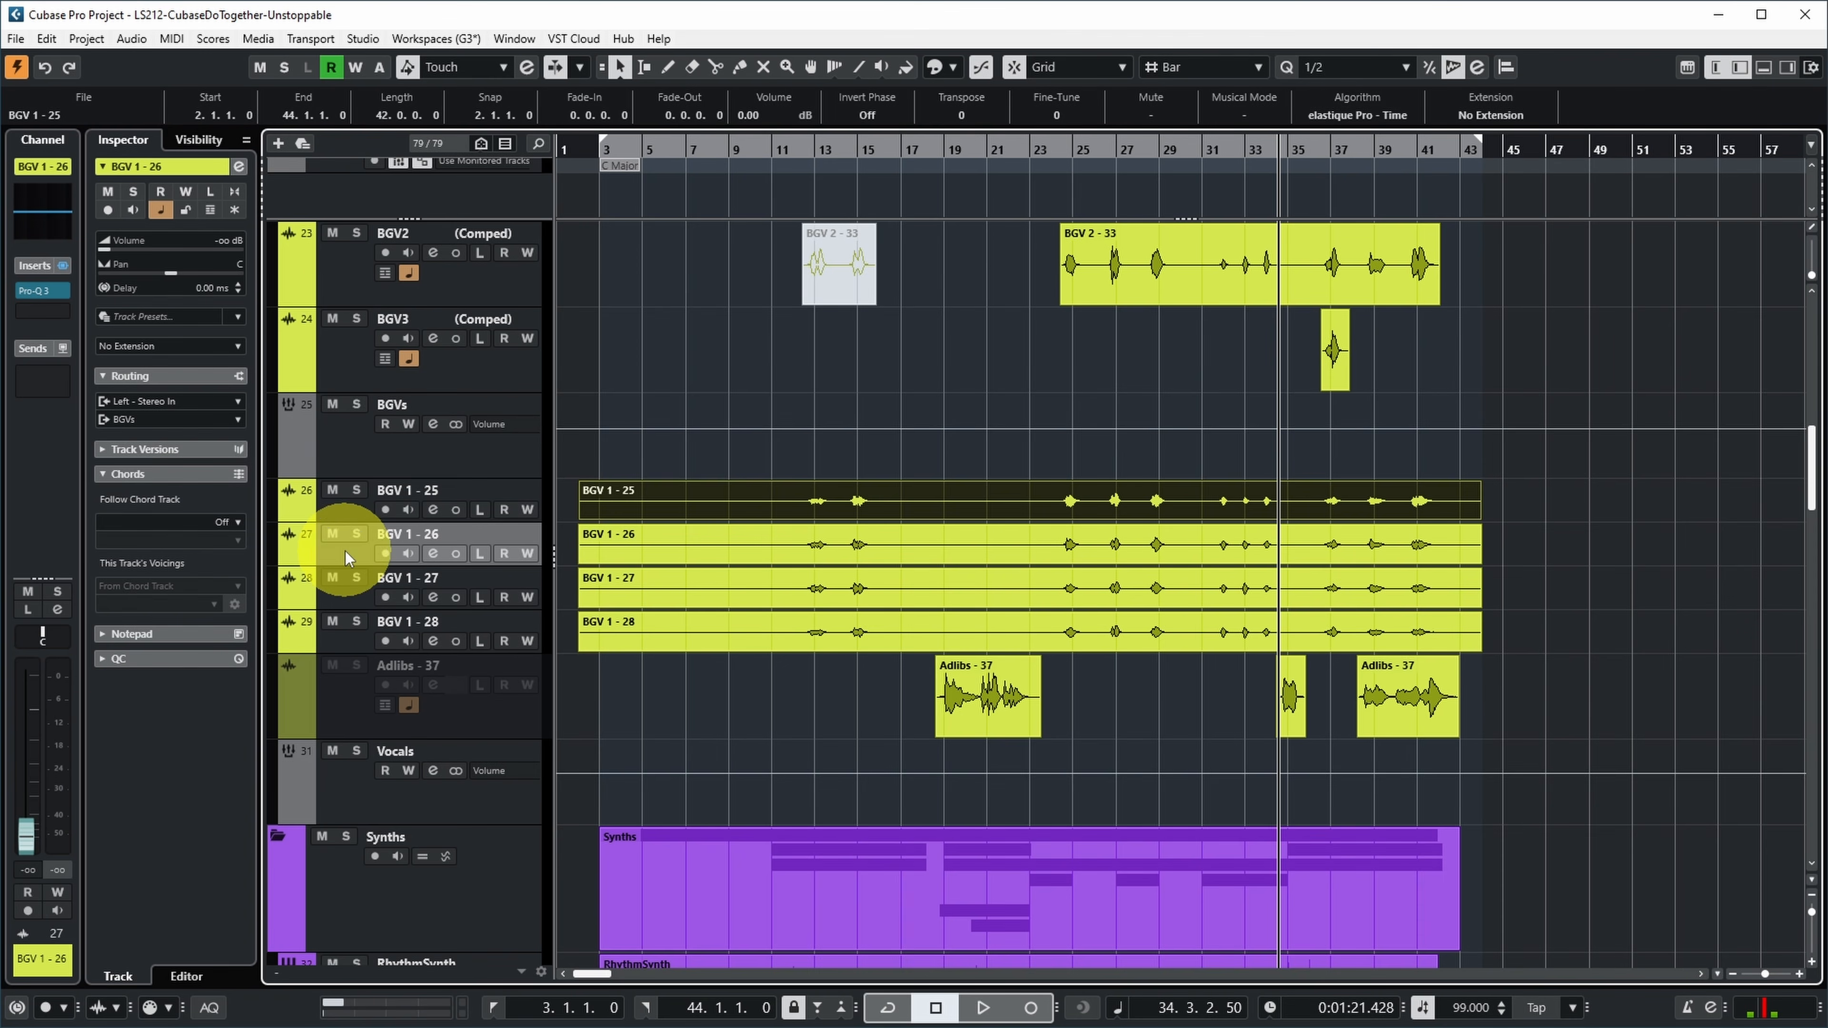
pyautogui.click(340, 591)
pyautogui.click(337, 632)
# Add a bell boost of about 8 dB near 75 Hz in the Pro-Q 3 of BGV 1 - 25, and close the plug-in.
pyautogui.click(345, 506)
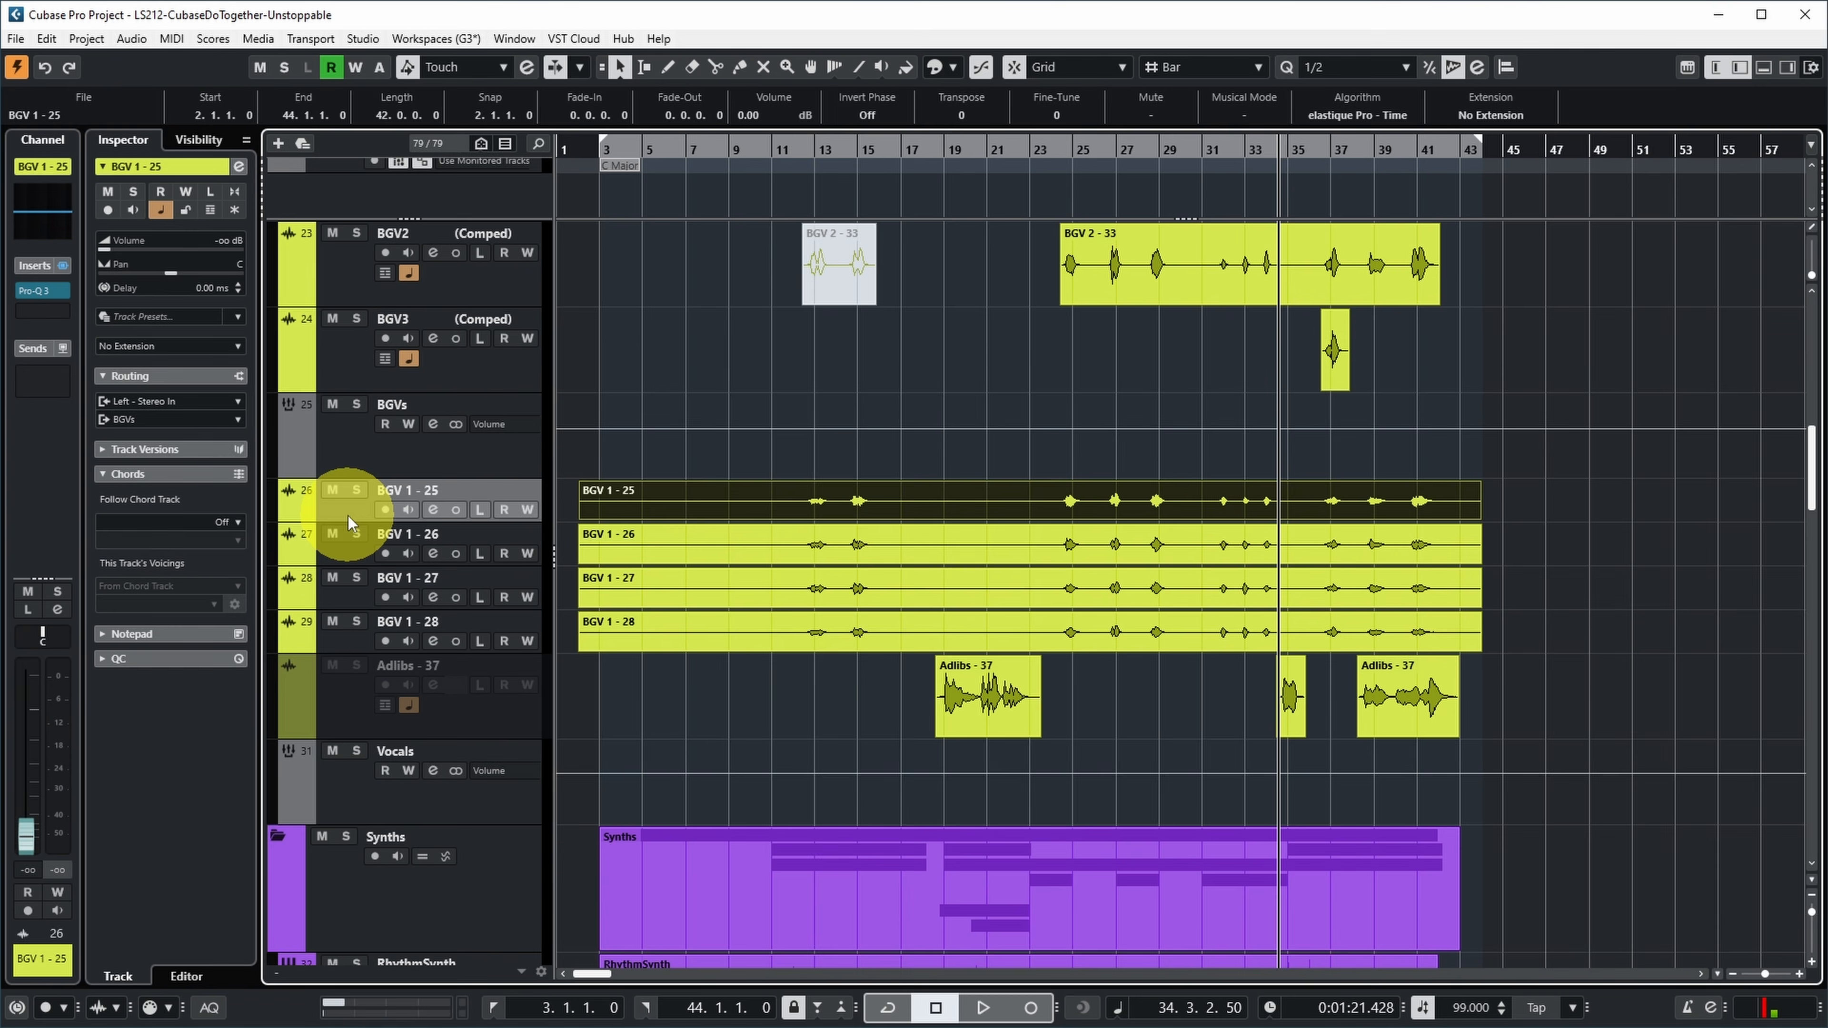
pyautogui.click(43, 291)
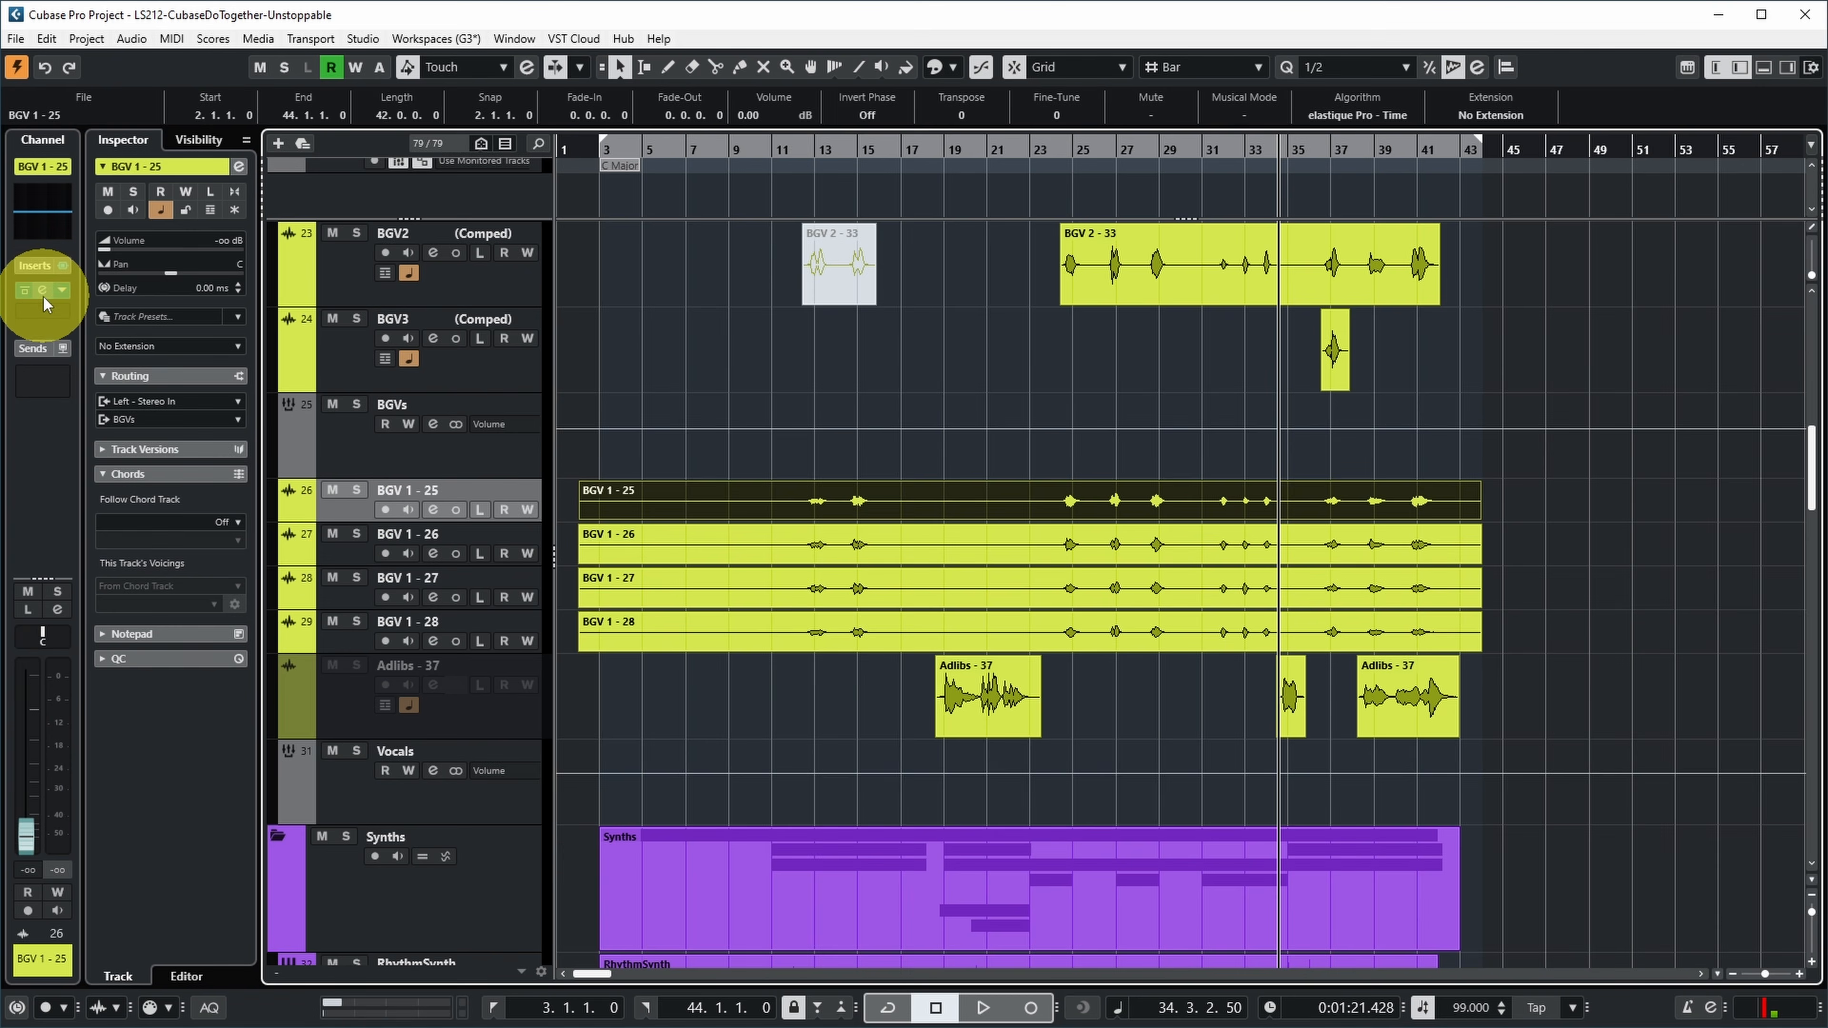
pyautogui.doubleClick(932, 368)
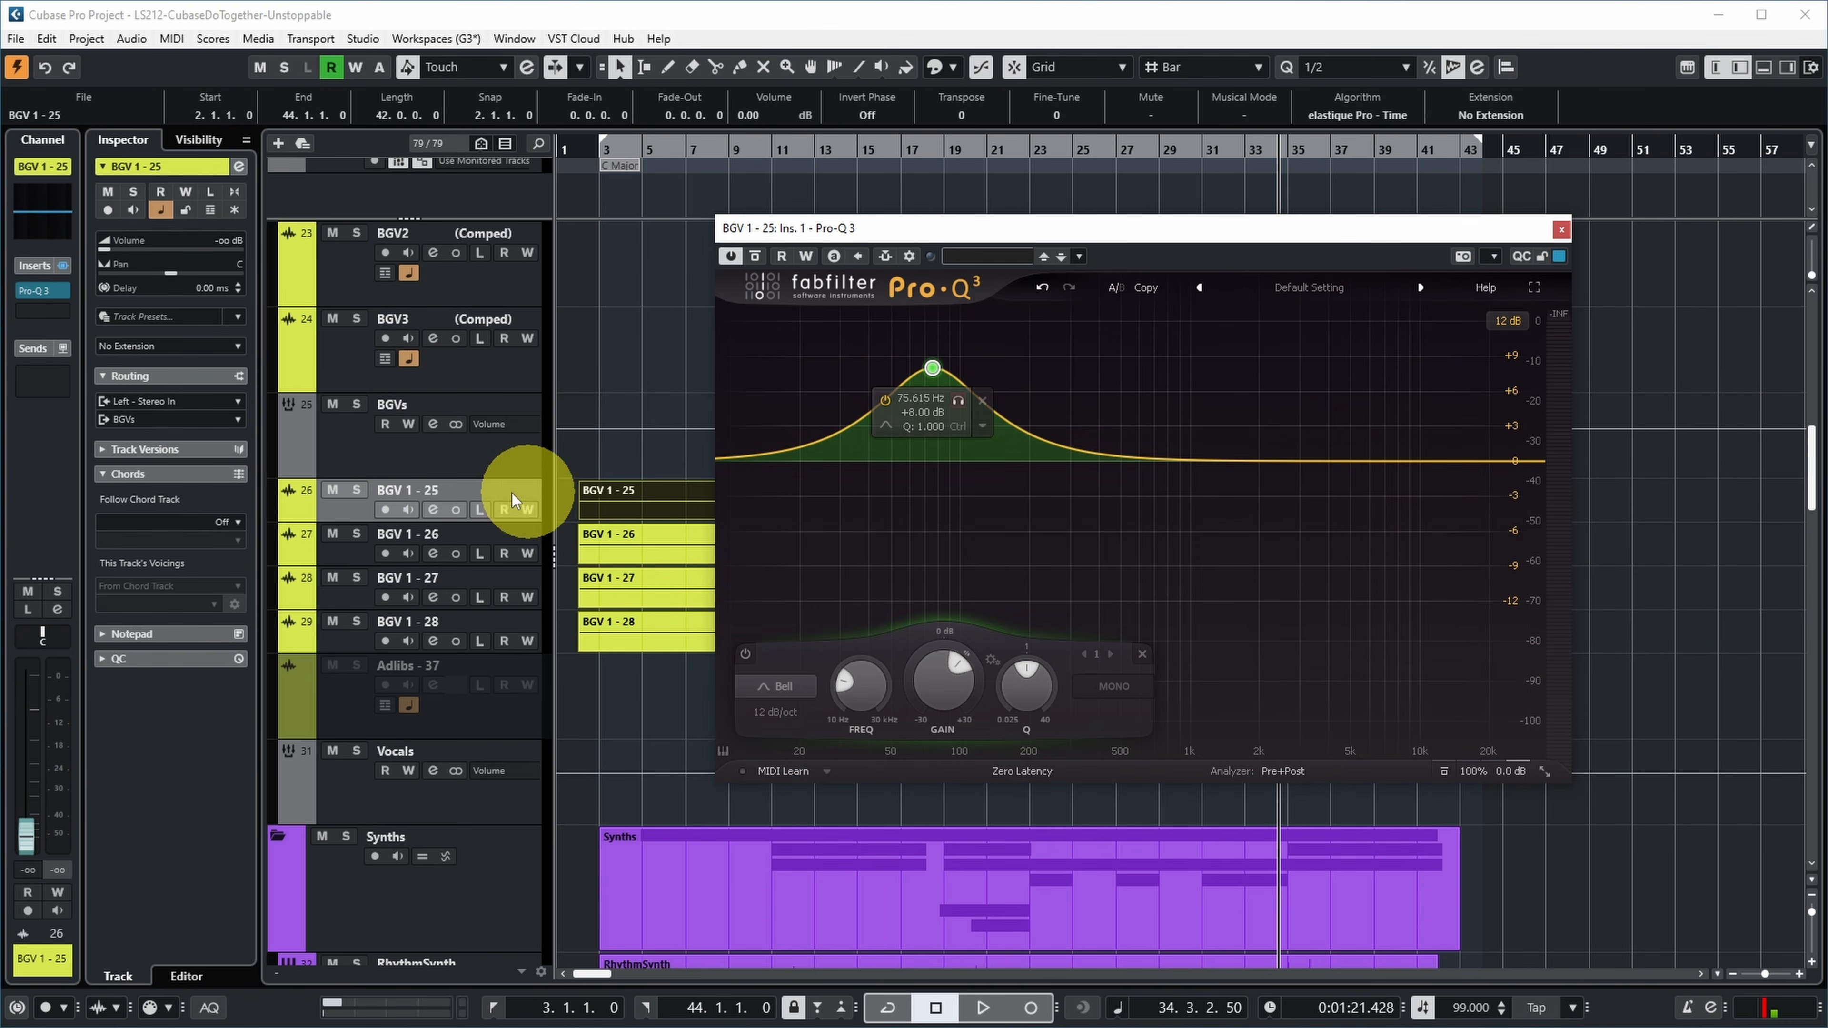
pyautogui.click(1561, 229)
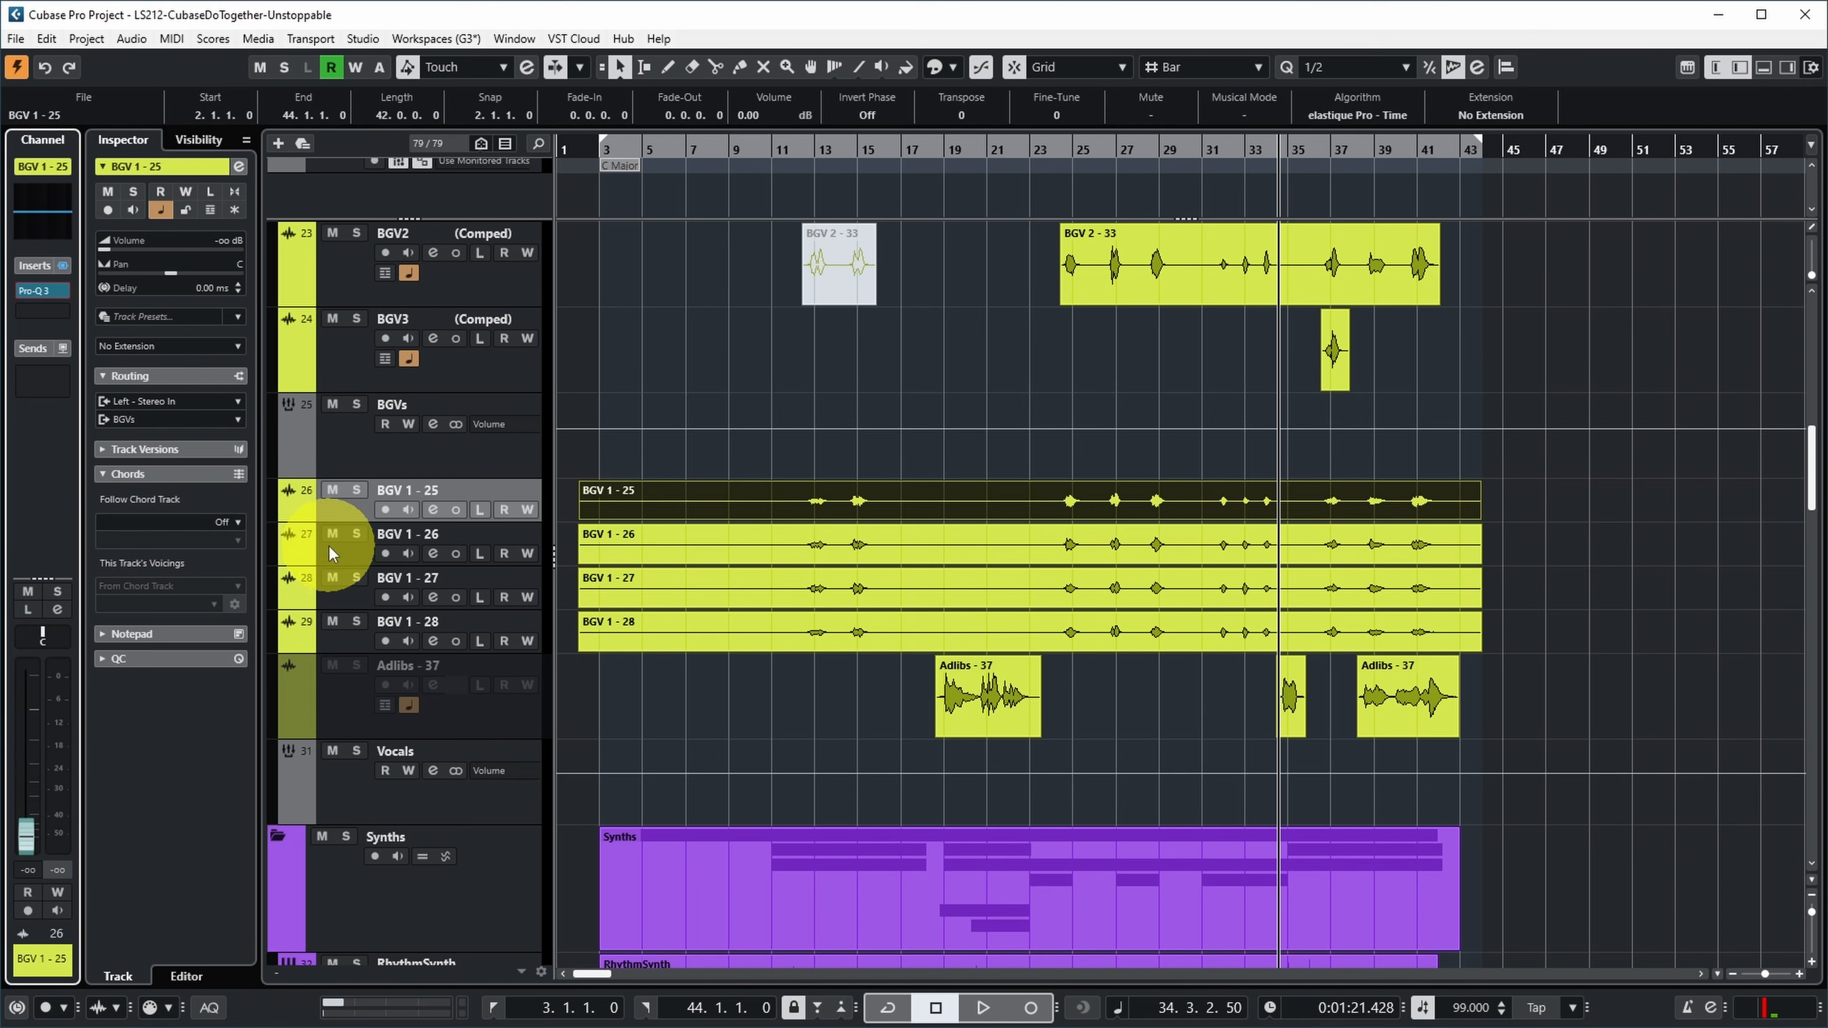
# Open the Pro-Q 3 of BGV 1 - 26 to examine its EQ curve, moving the plug-in window slightly upward.
pyautogui.click(346, 557)
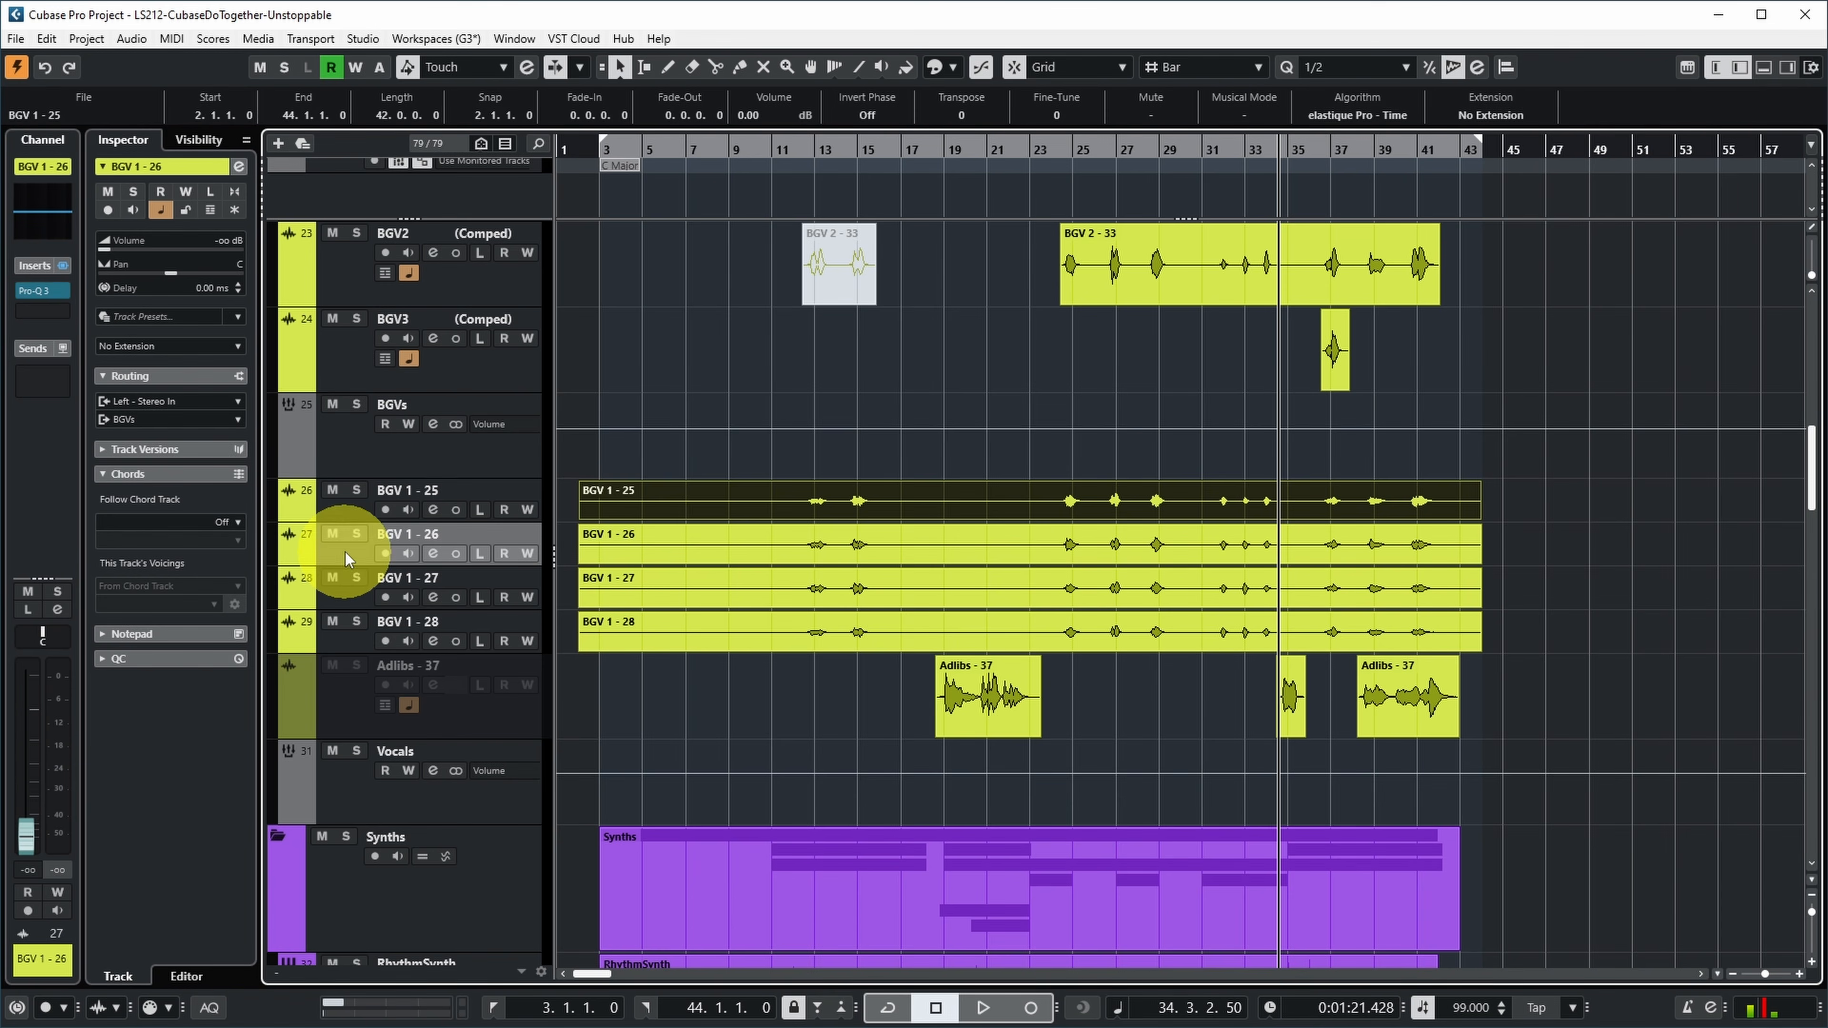
pyautogui.click(43, 293)
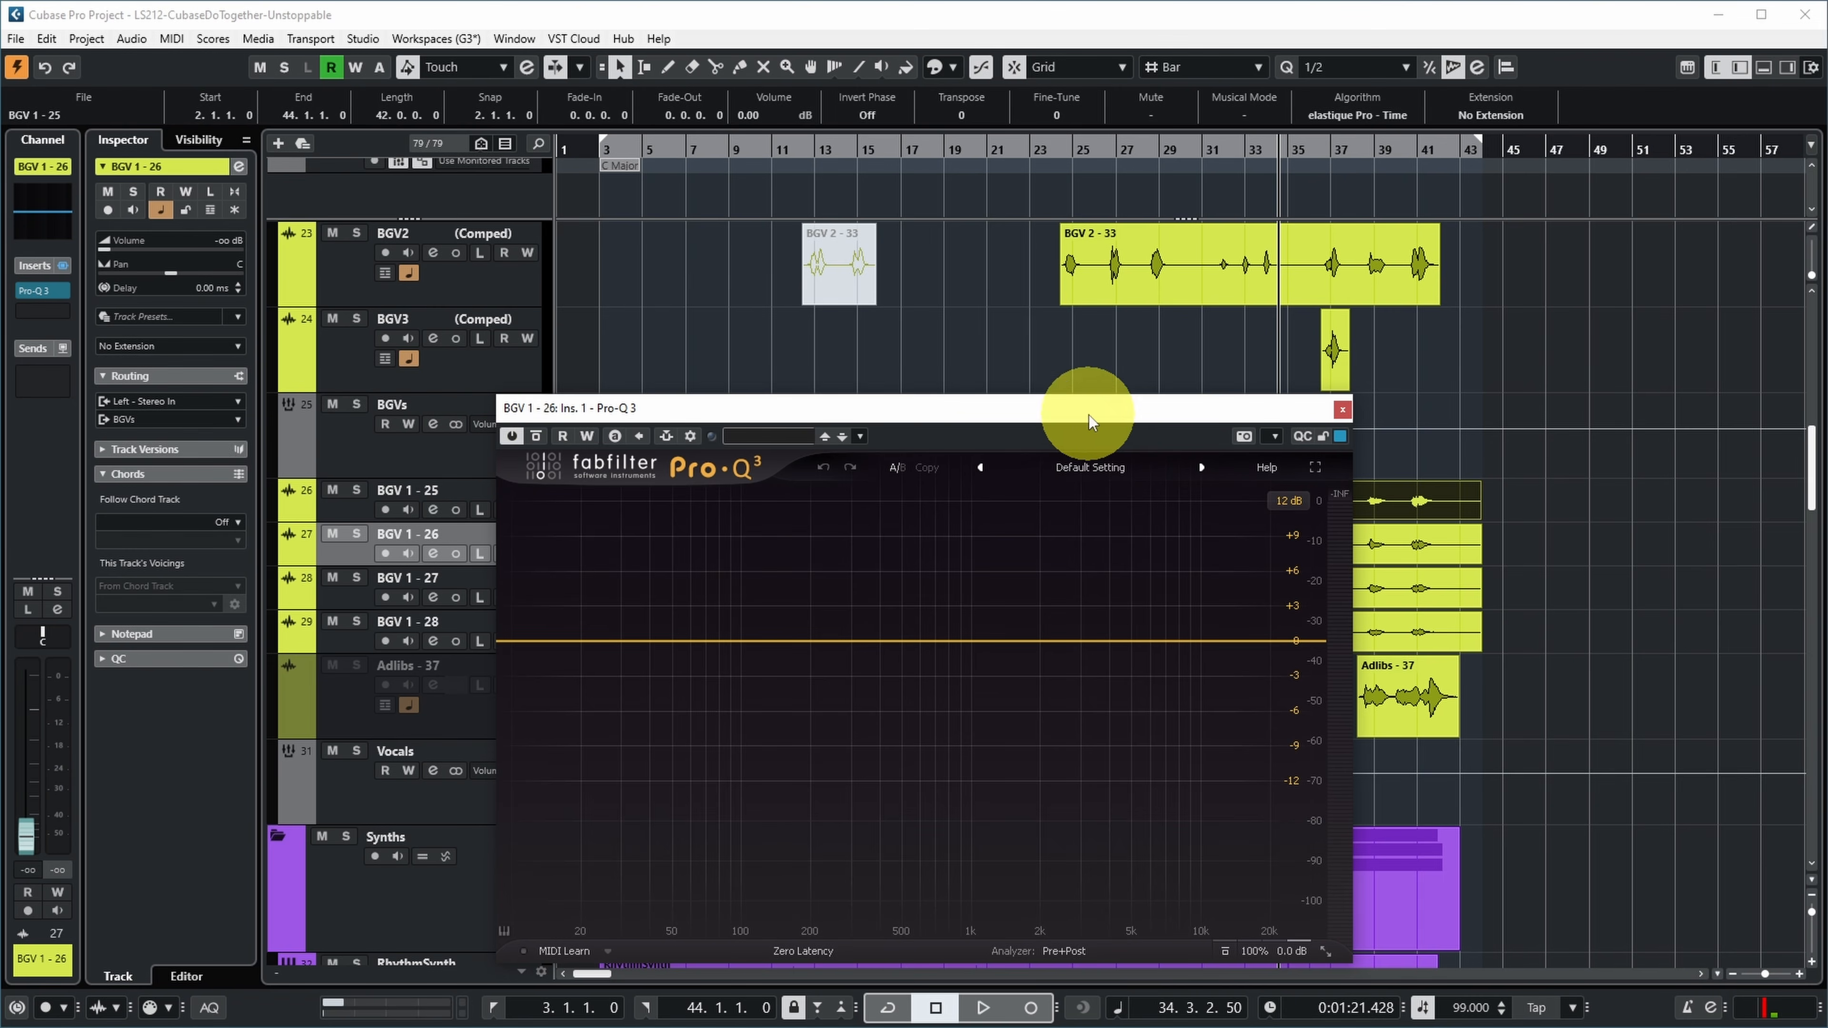
pyautogui.moveTo(1081, 408); pyautogui.dragTo(1081, 371)
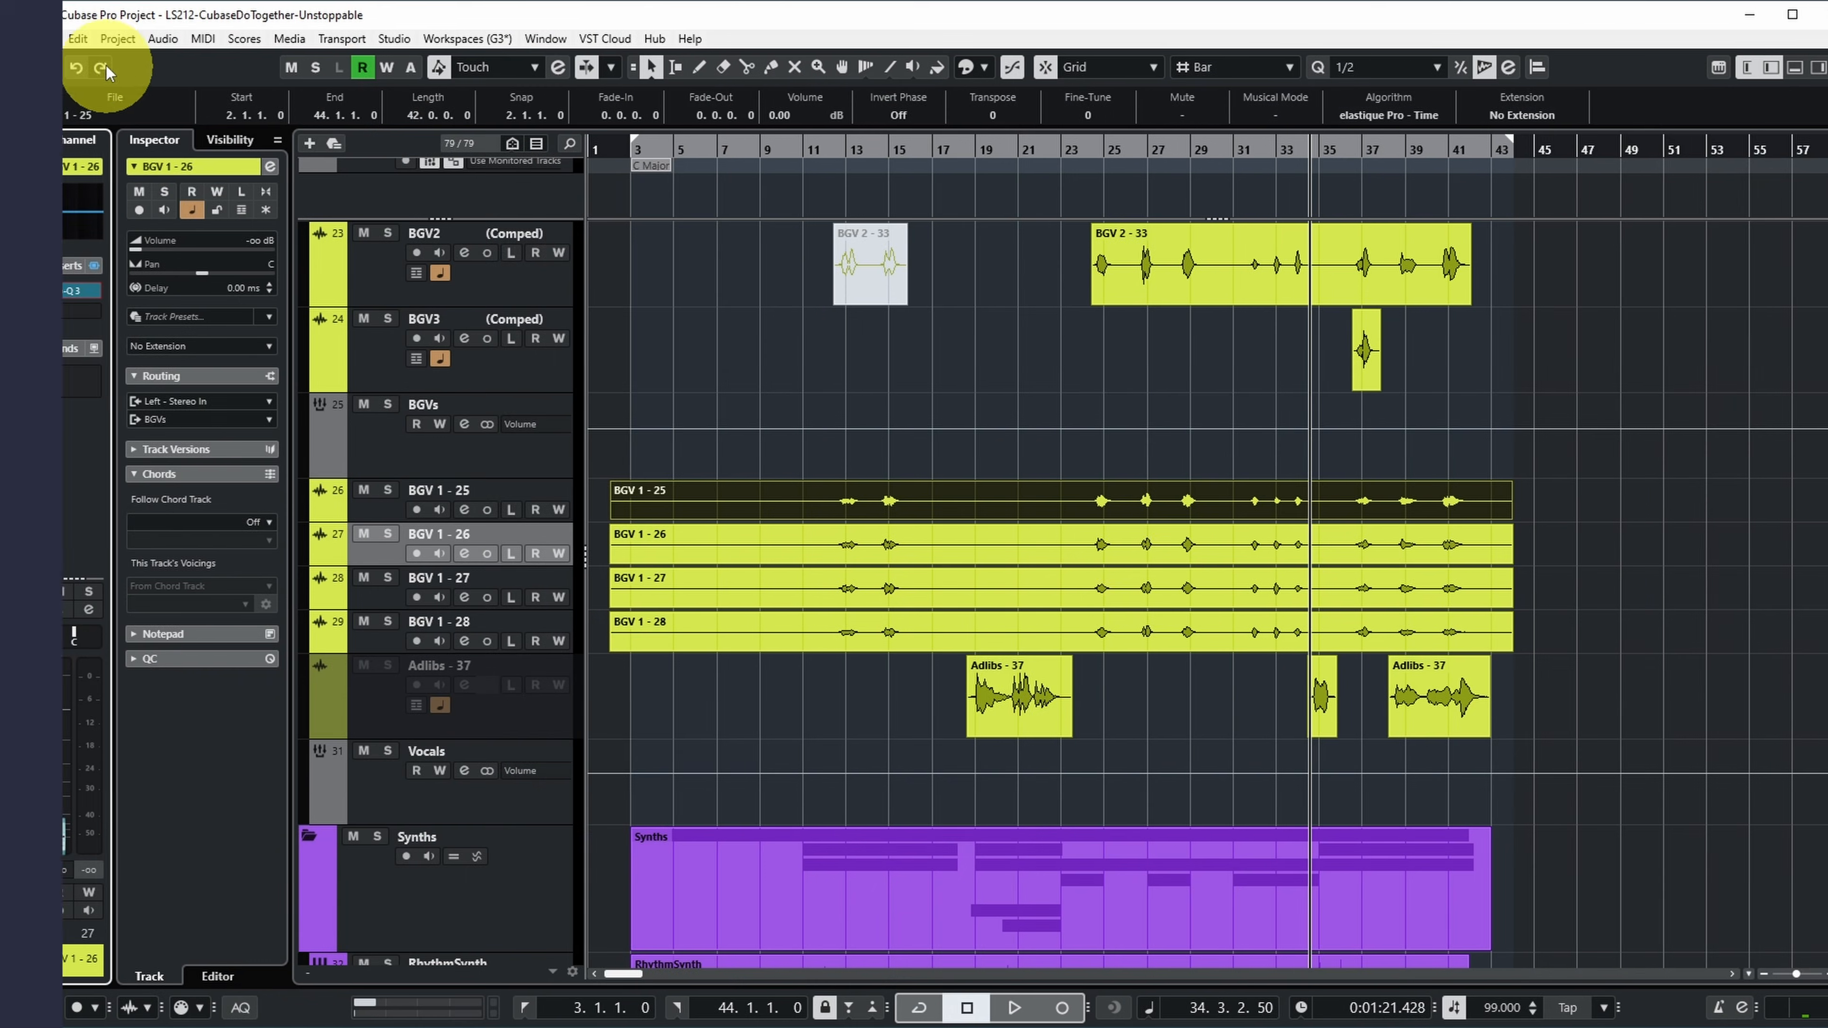
# Disable Sync Selection in Project Window and MixConsole in the Project & MixConsole editing preferences.
pyautogui.click(54, 39)
pyautogui.click(79, 791)
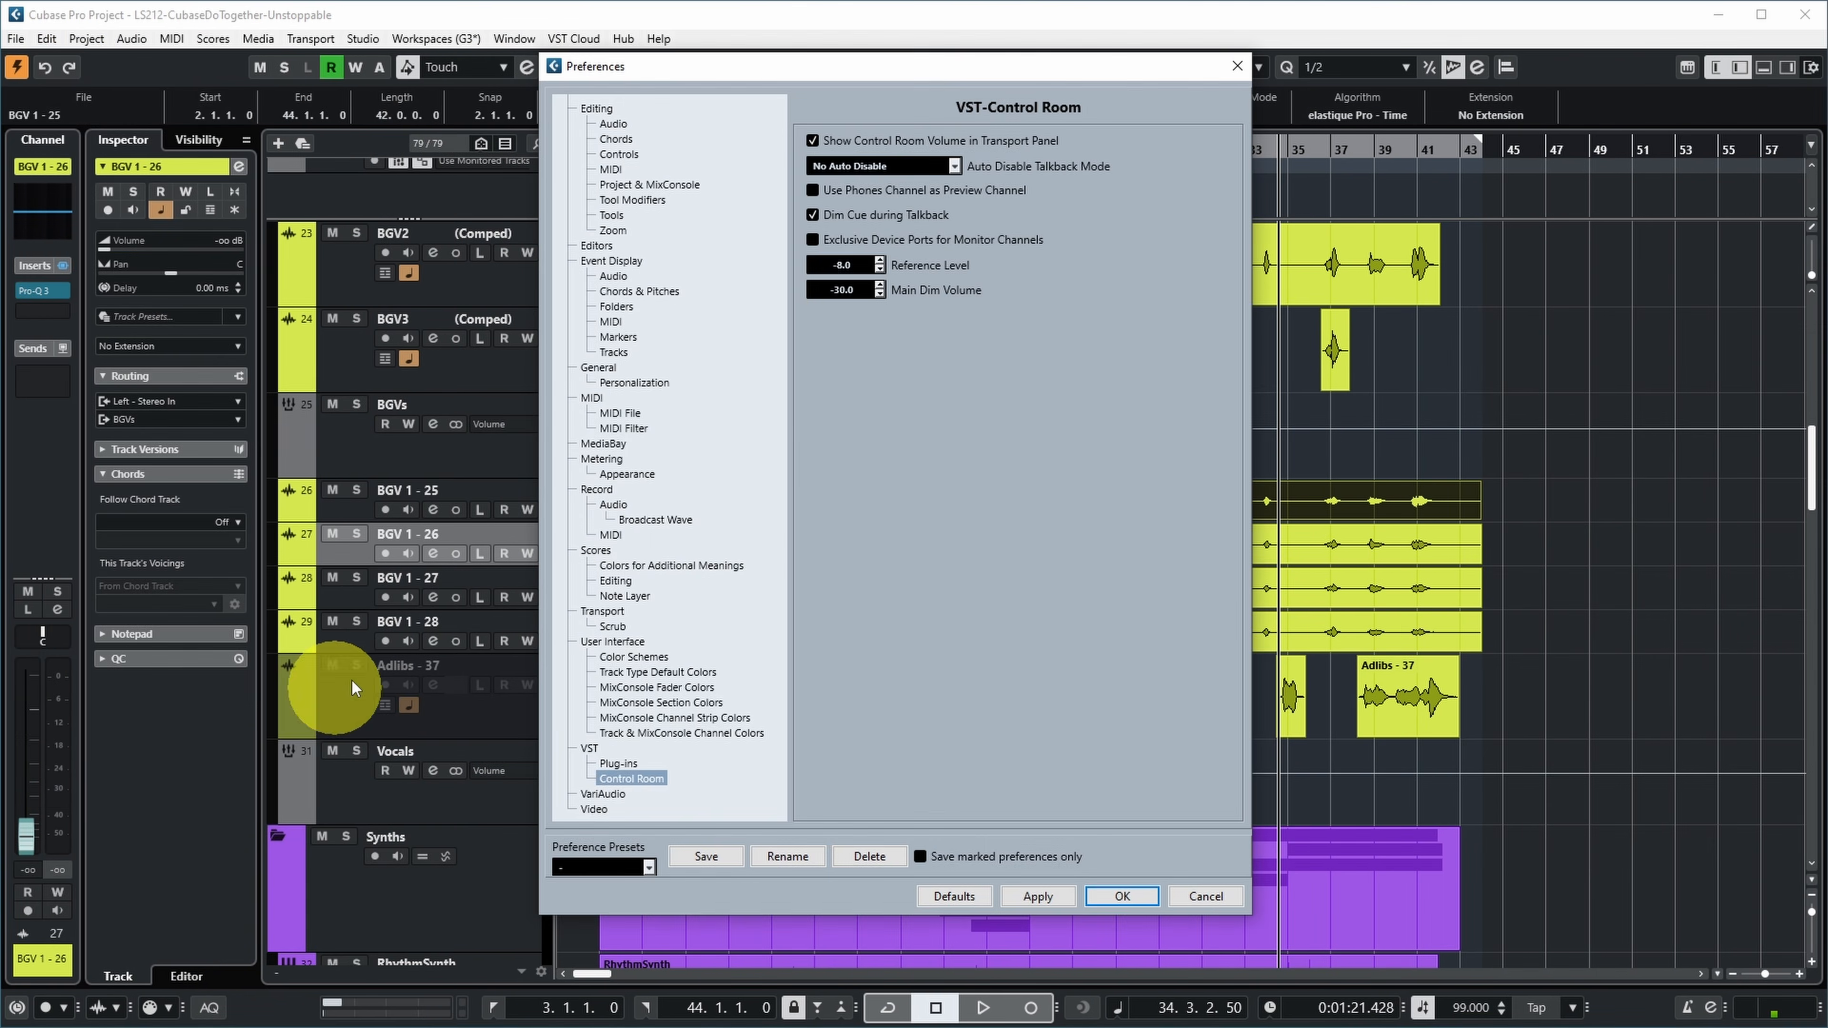
pyautogui.click(596, 108)
pyautogui.click(619, 185)
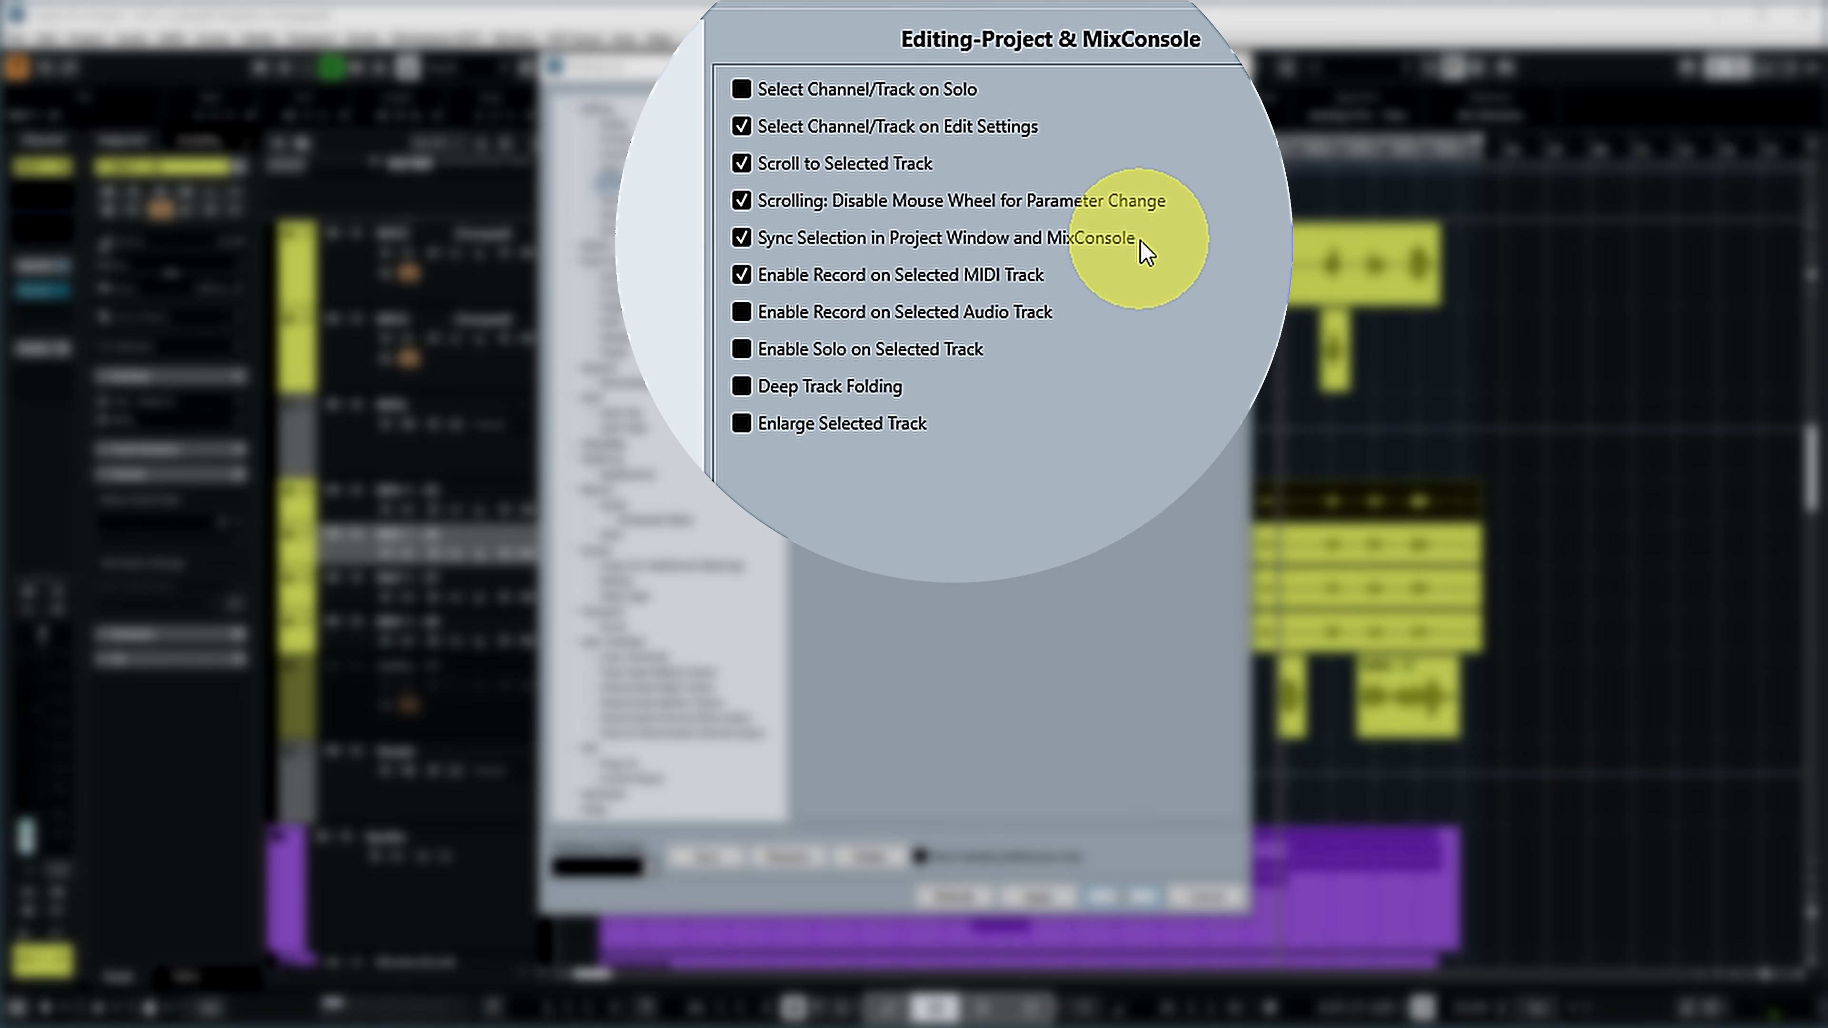
pyautogui.click(741, 238)
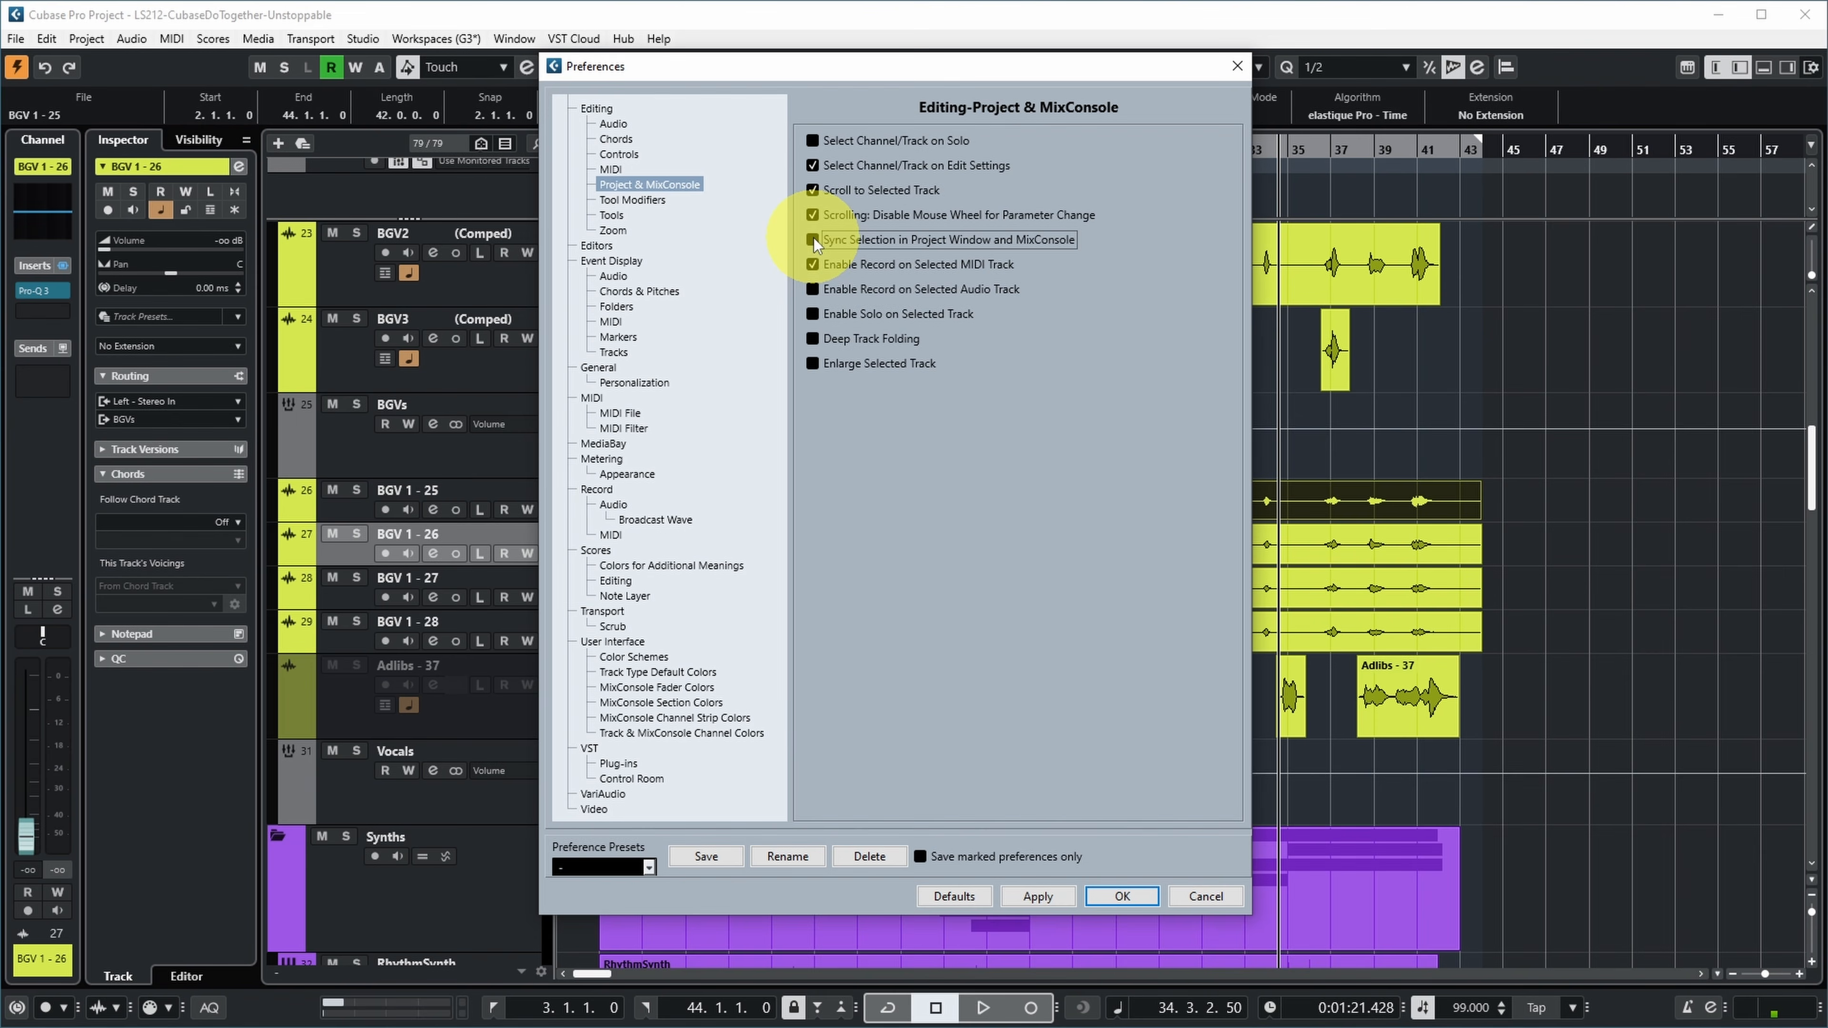
pyautogui.click(1118, 900)
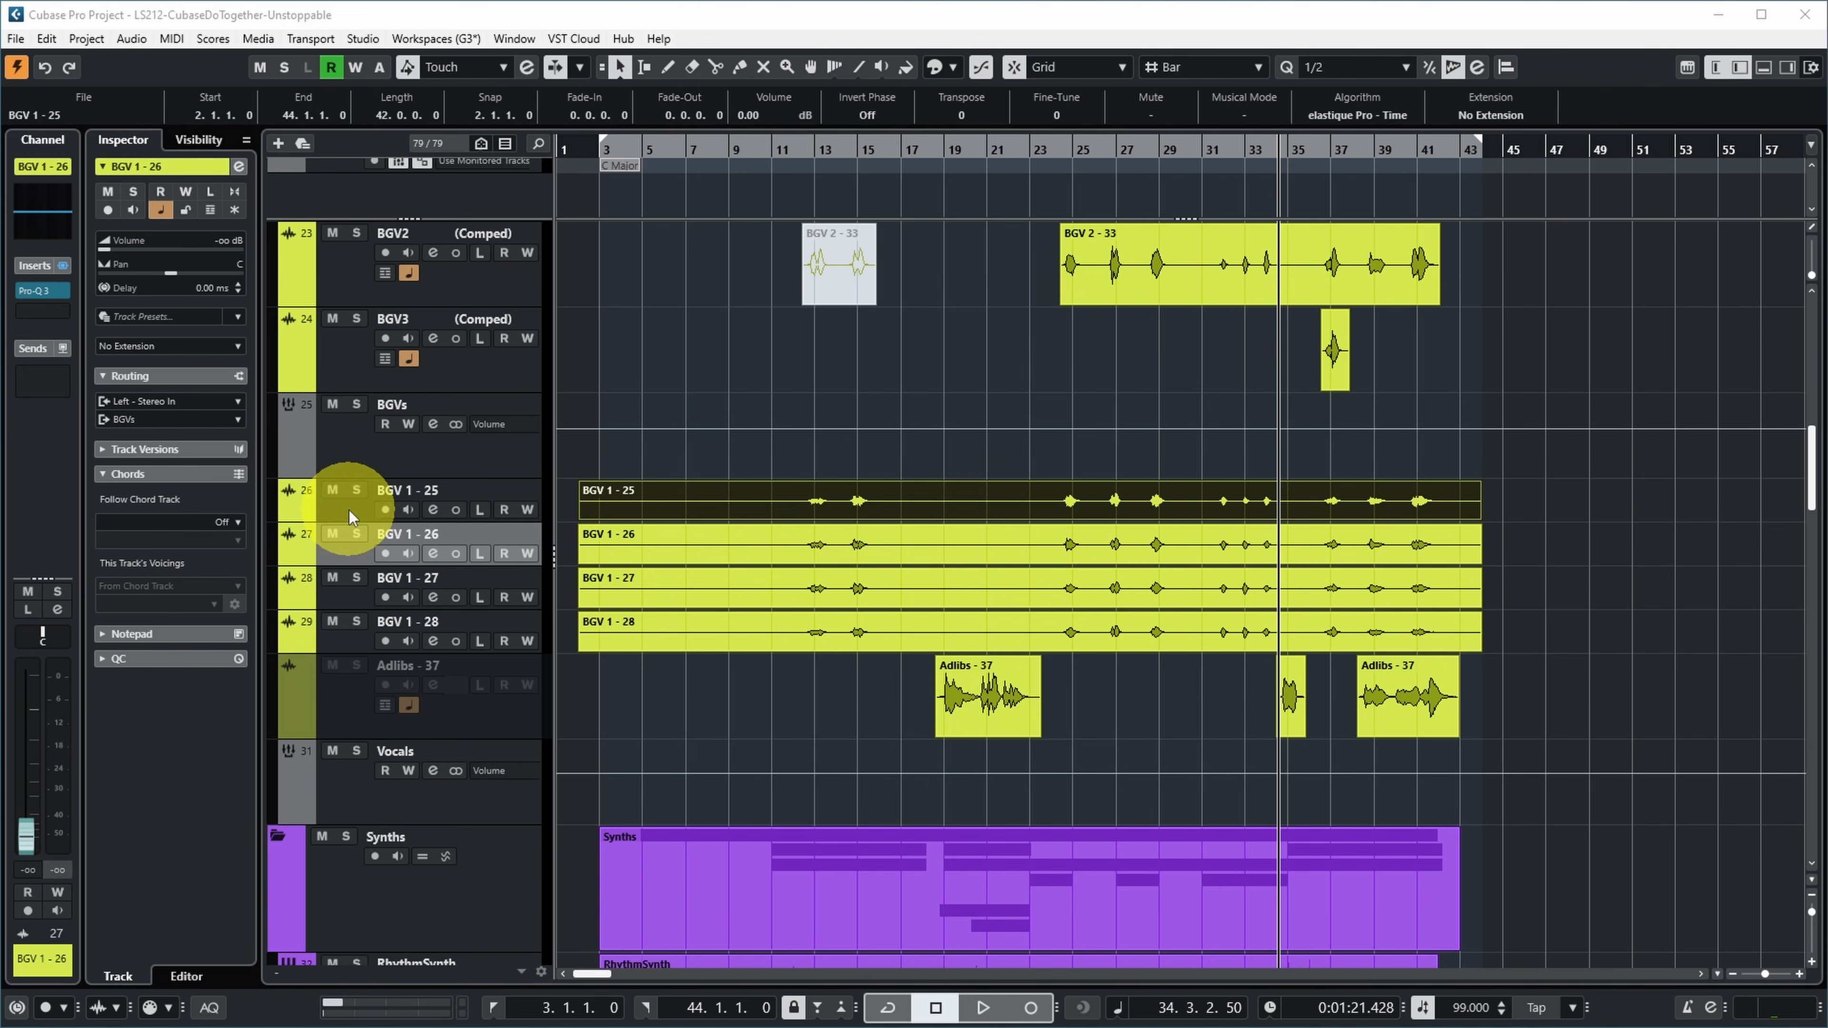
# Select tracks BGV 1 - 25 to BGV 1 - 28 and try to route all four outputs to Stereo Out at once.
pyautogui.click(349, 510)
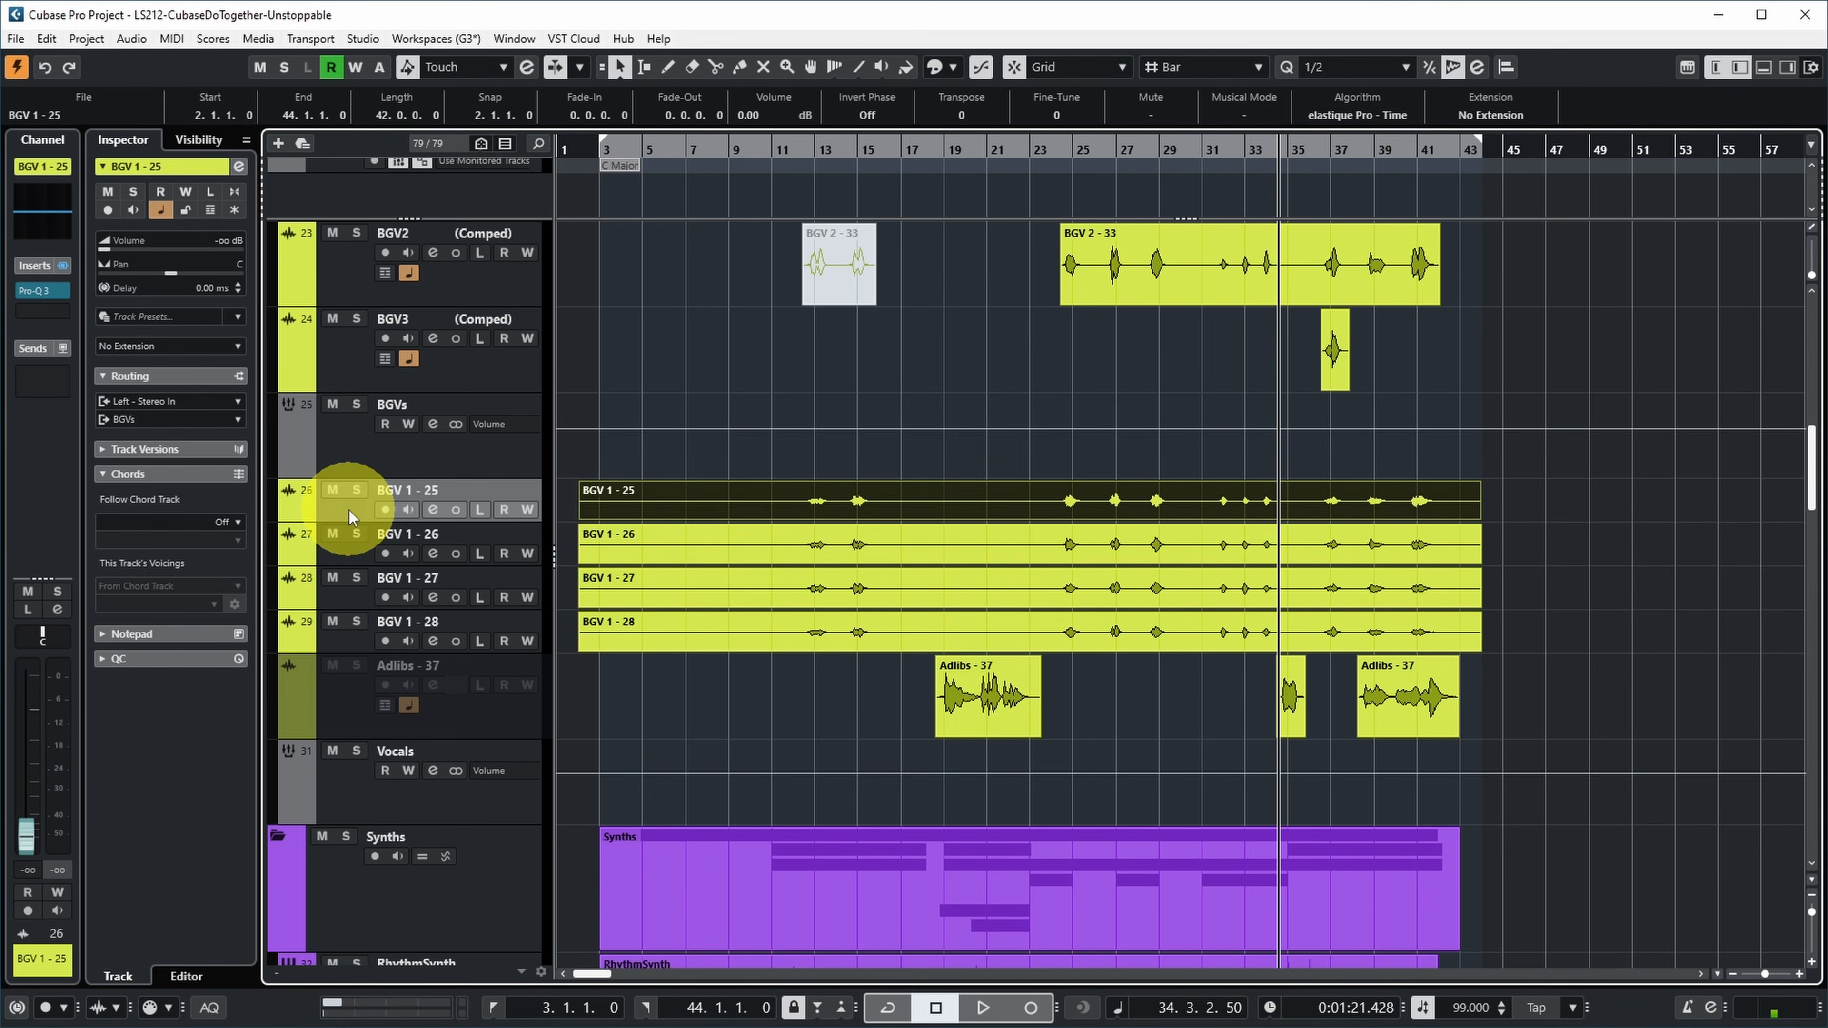
pyautogui.keyDown('shift'); pyautogui.click(352, 633); pyautogui.keyUp('shift')
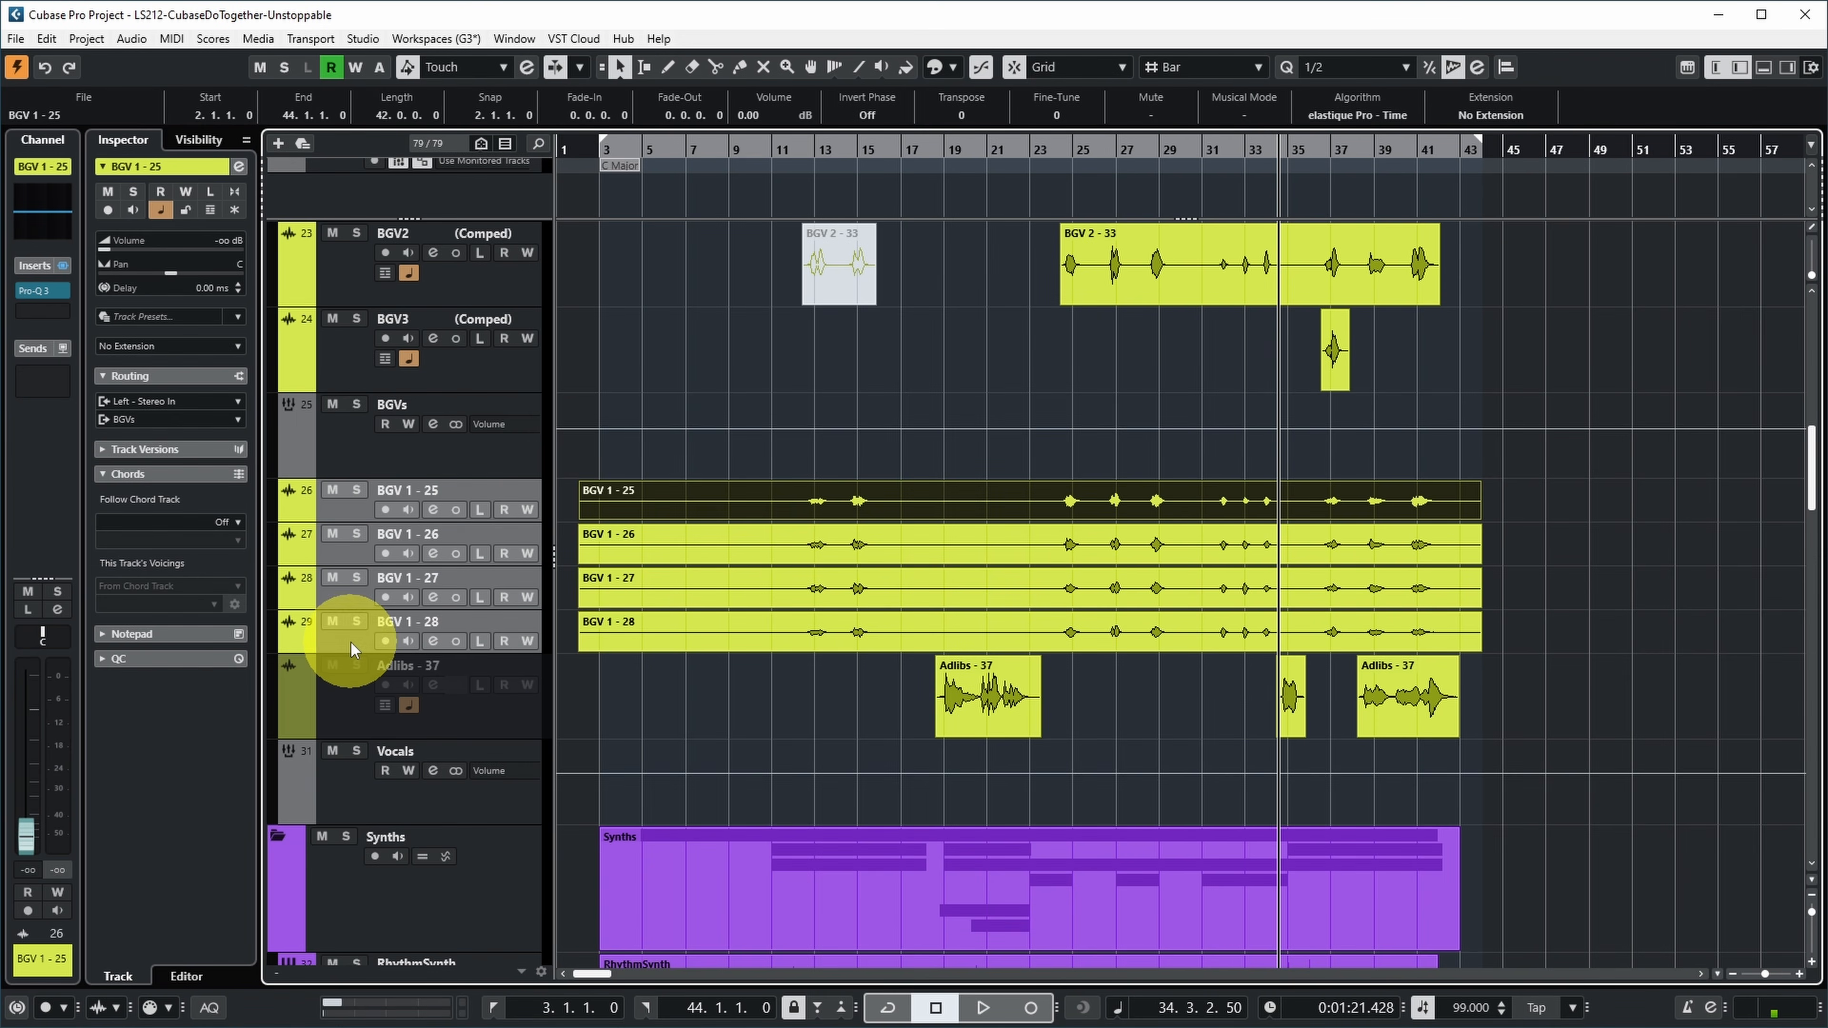
pyautogui.click(197, 421)
pyautogui.keyDown('alt'); pyautogui.keyDown('shift'); pyautogui.click(183, 544); pyautogui.keyUp('shift'); pyautogui.keyUp('alt')
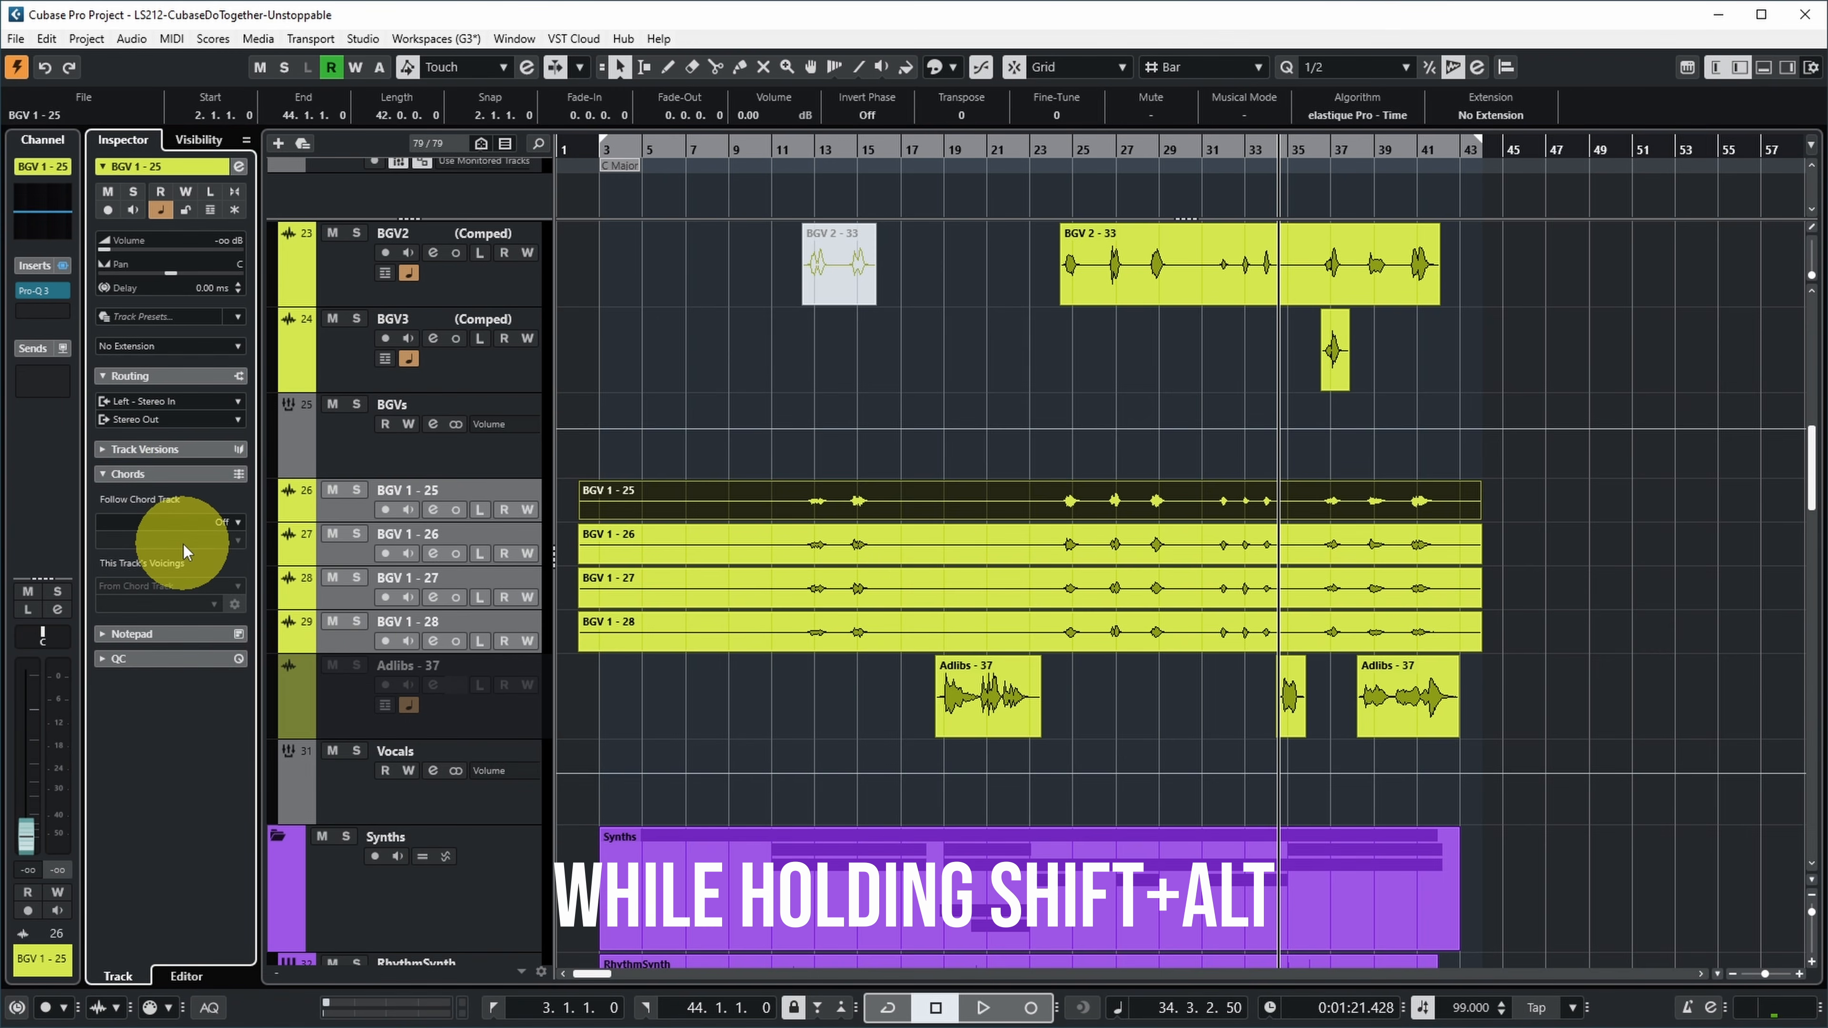
# Step through the tracks from BGV 1 - 25 downward to compare their output routing.
pyautogui.click(346, 509)
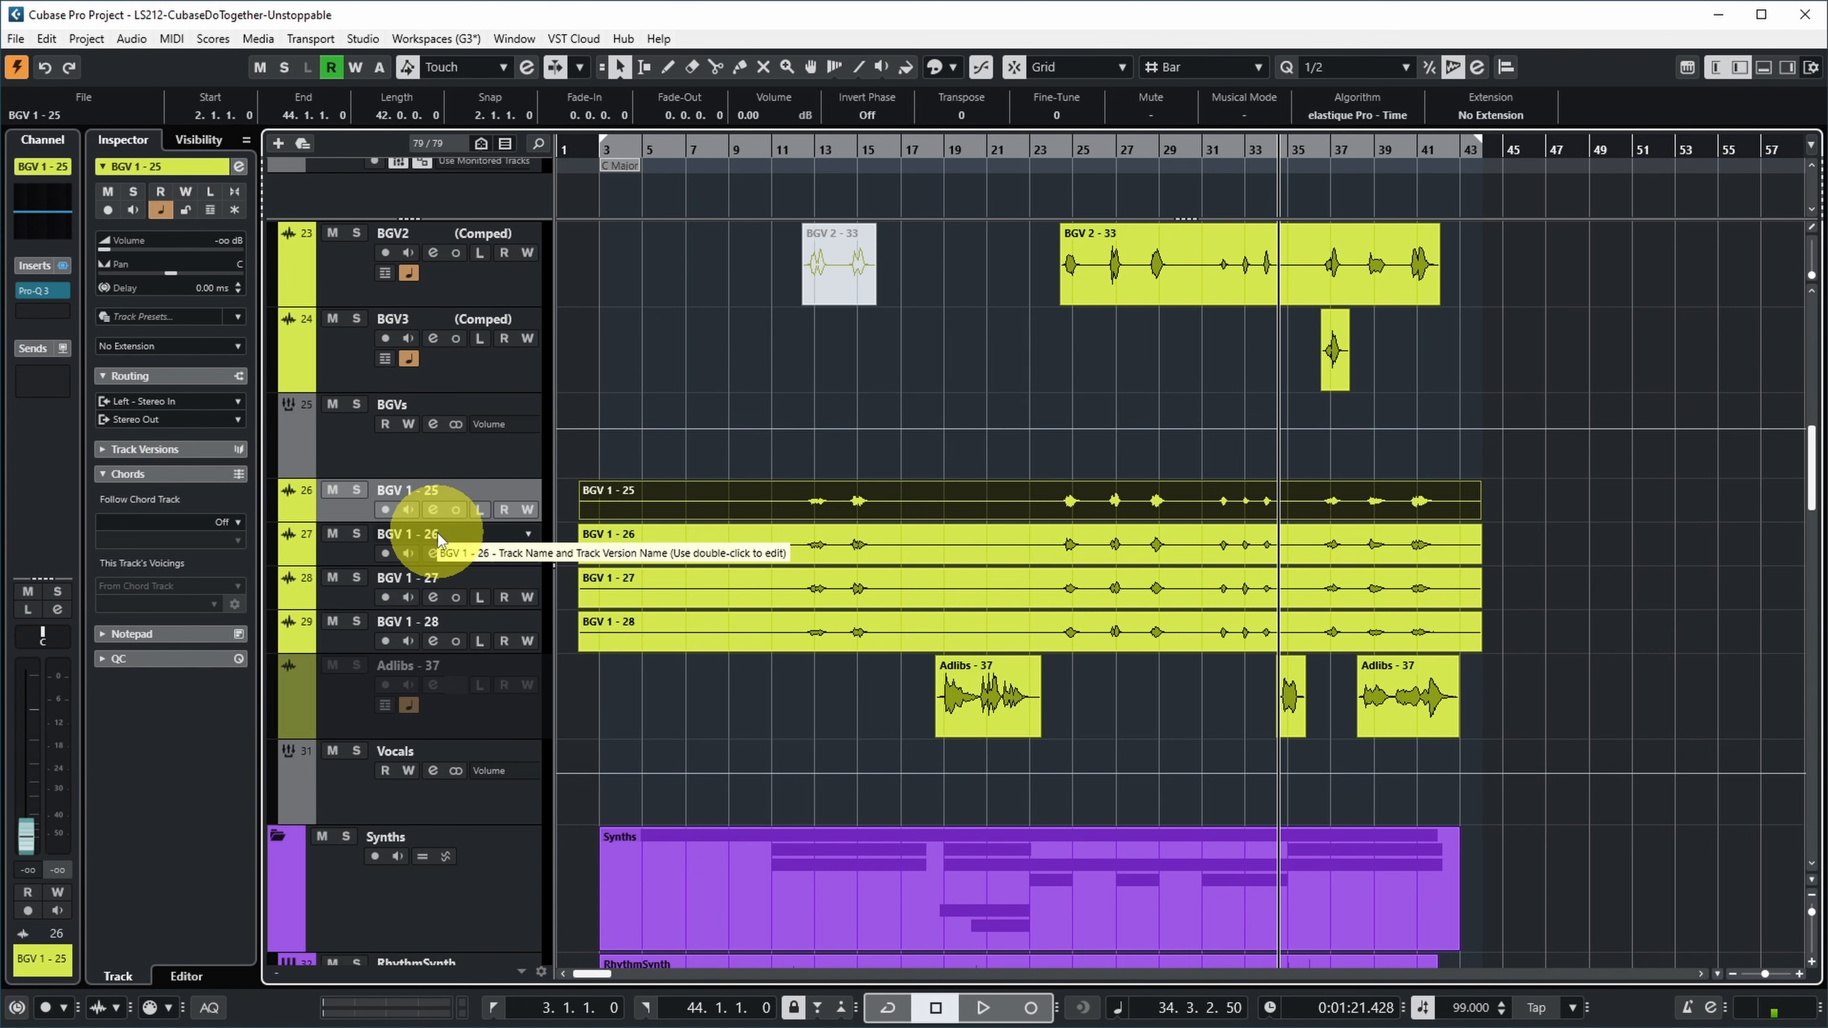
pyautogui.press('Down')
pyautogui.press('Down')
pyautogui.press('Down')
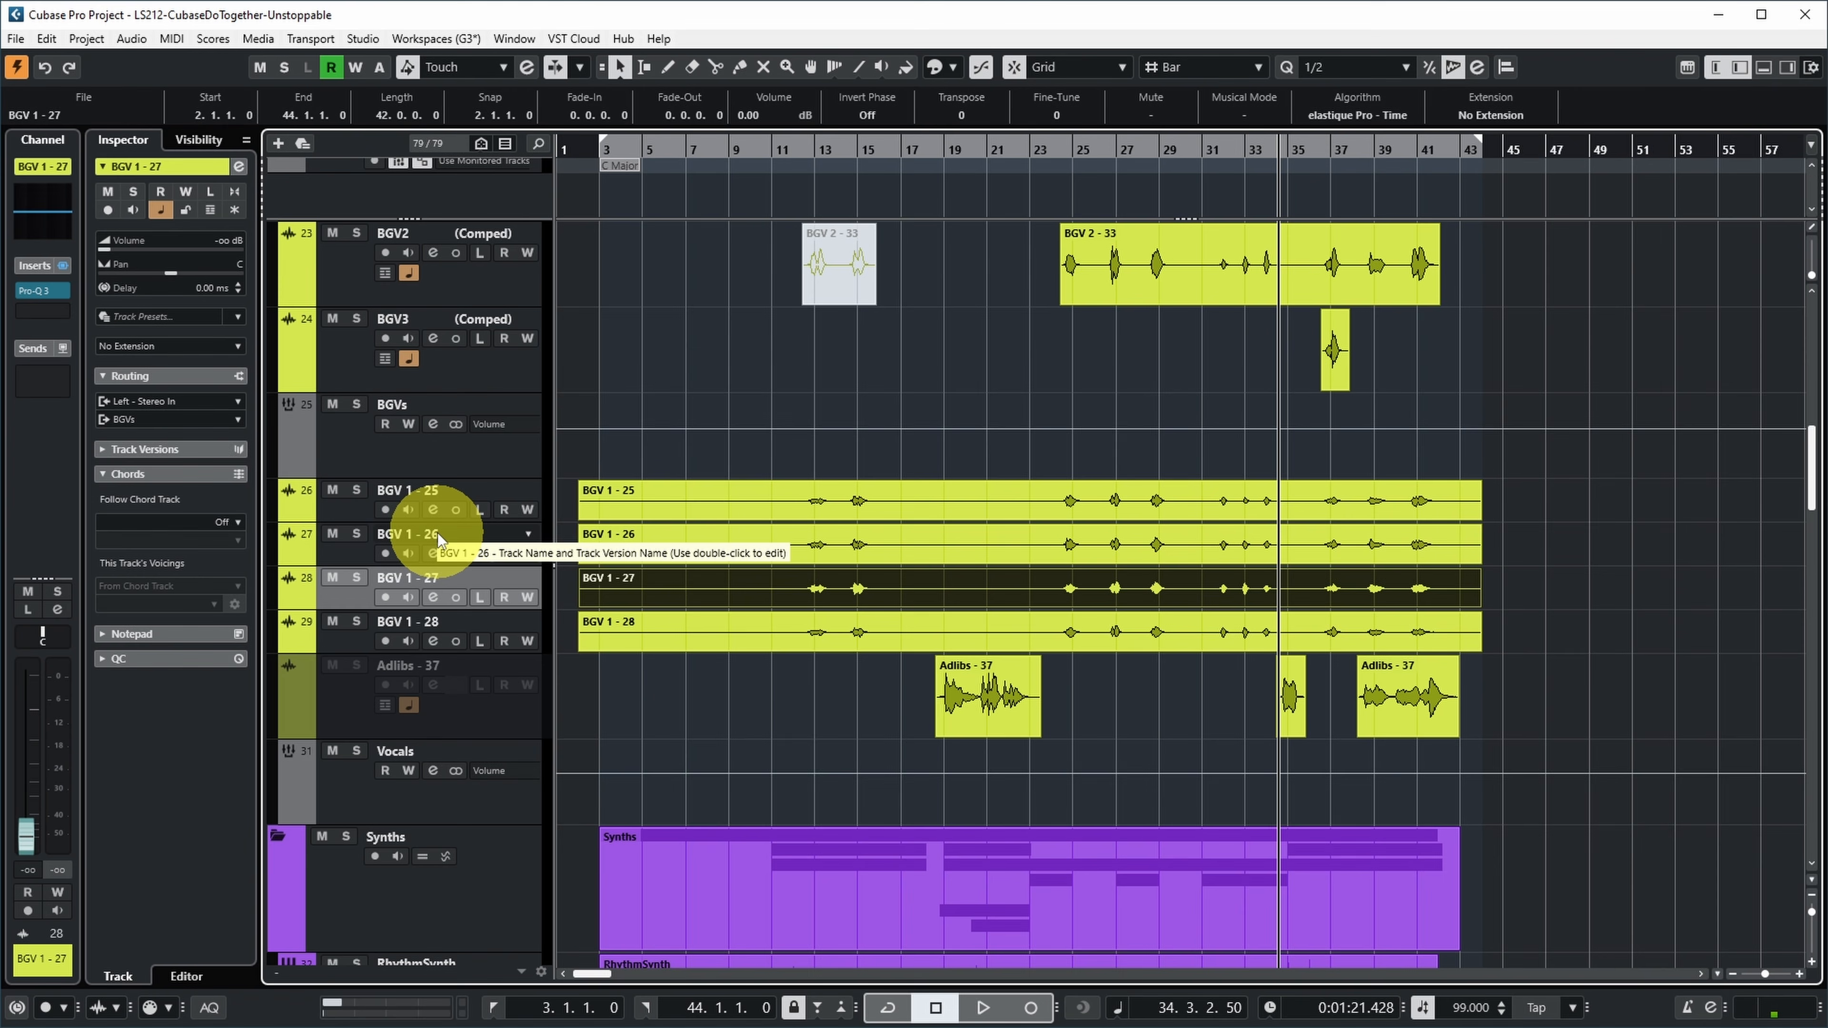